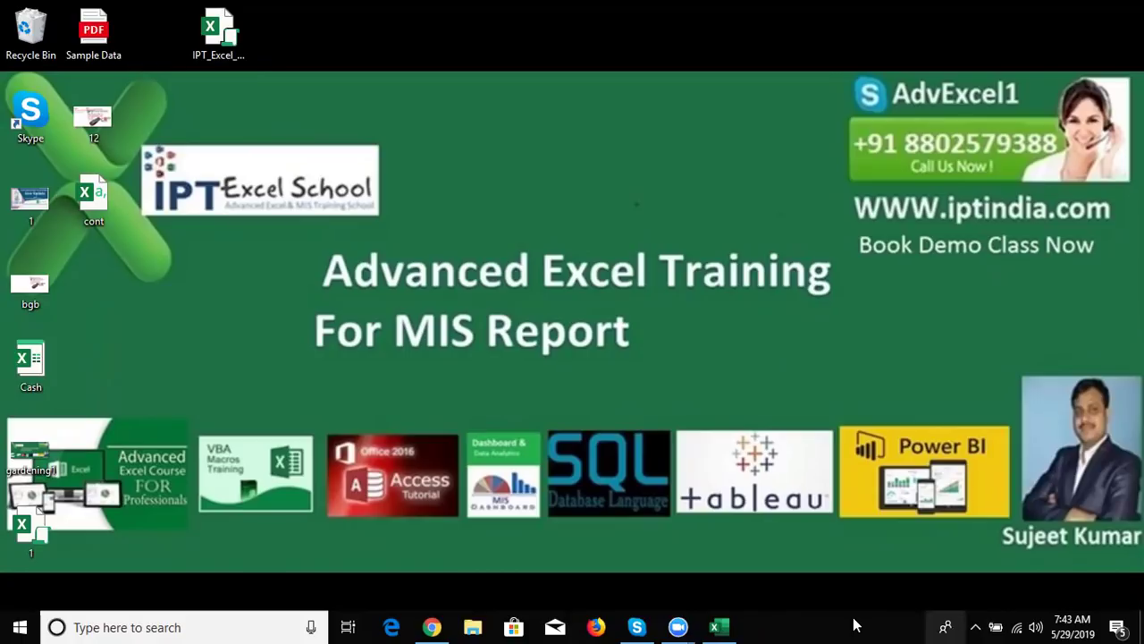
Restore the Book1 Excel window from the taskbar
{"action": "left_click", "coordinate": [724, 625]}
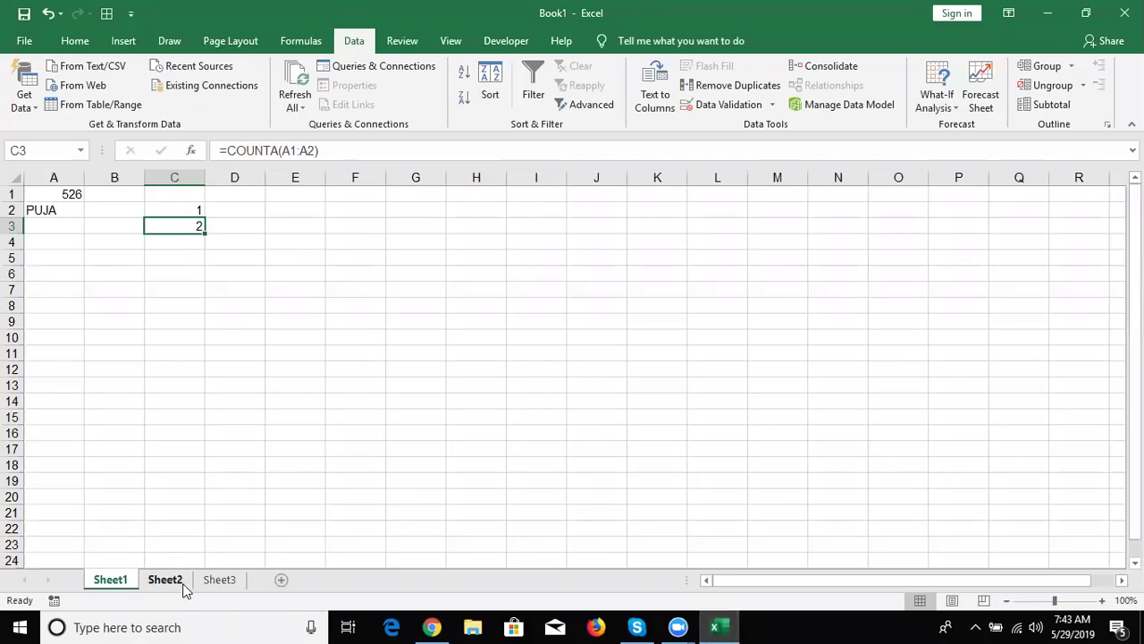
Switch to the empty Sheet2 and start a Get Data From File > From Workbook import
{"action": "left_click", "coordinate": [181, 583]}
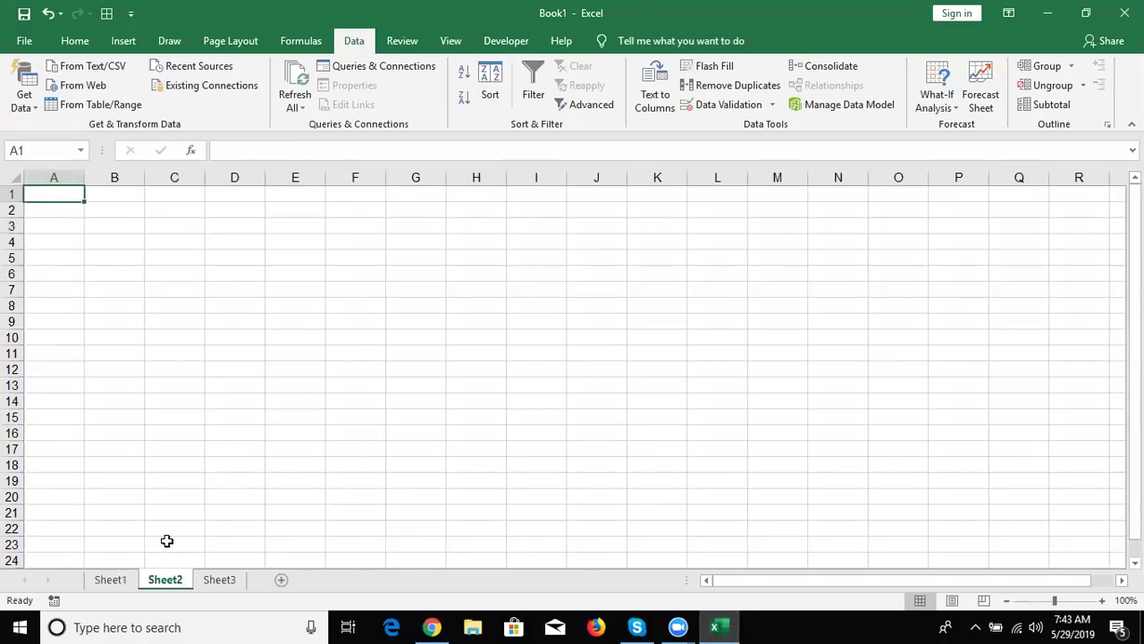
{"action": "left_click", "coordinate": [30, 112]}
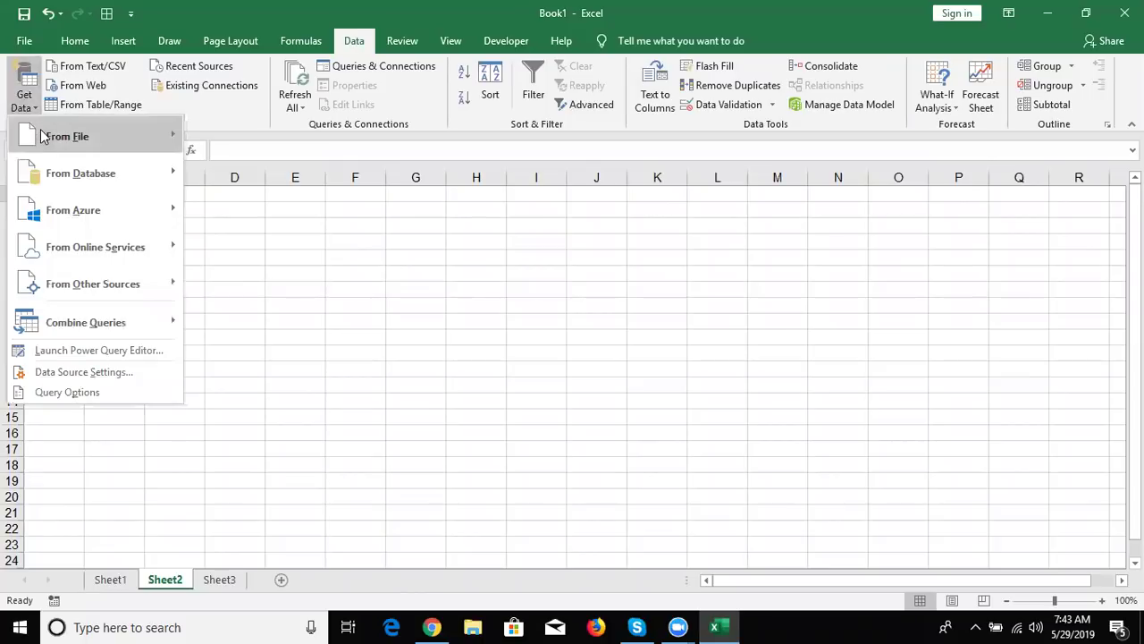
{"action": "mouse_move", "coordinate": [46, 136]}
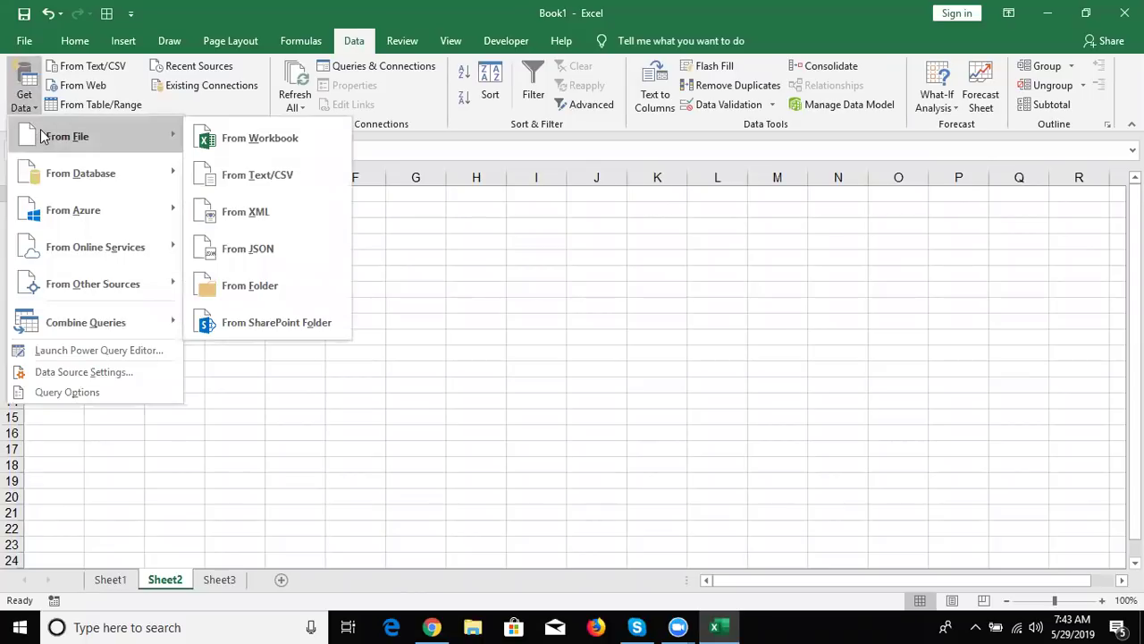
{"action": "left_click", "coordinate": [216, 149]}
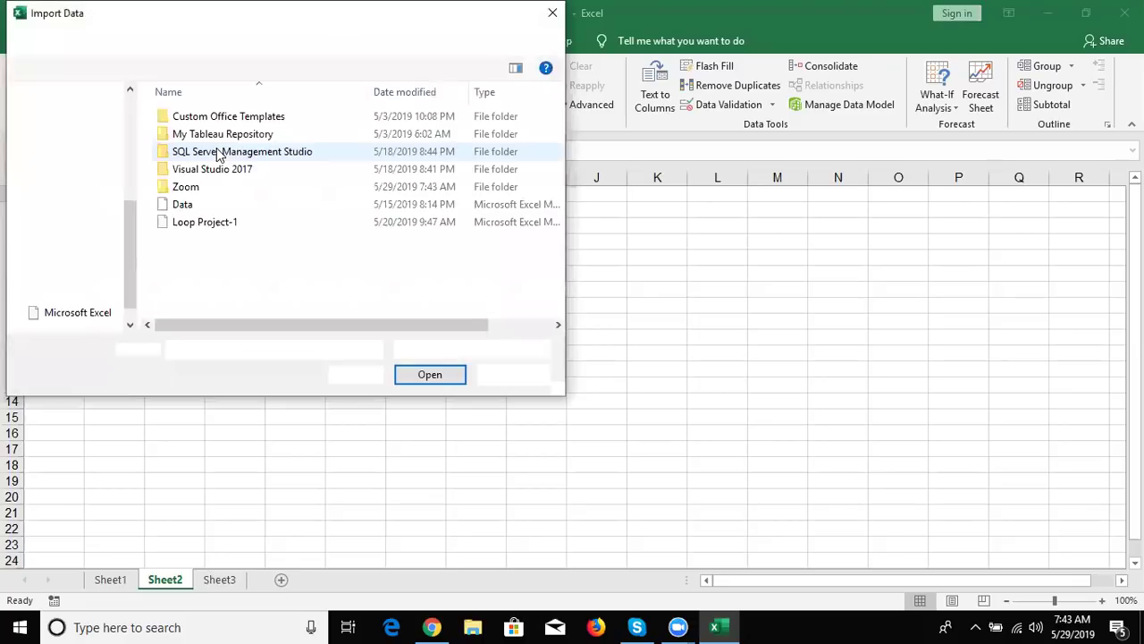
Pick the Data workbook and preview Sheet1's columns in the Navigator, then close it unloaded
{"action": "left_click", "coordinate": [184, 208]}
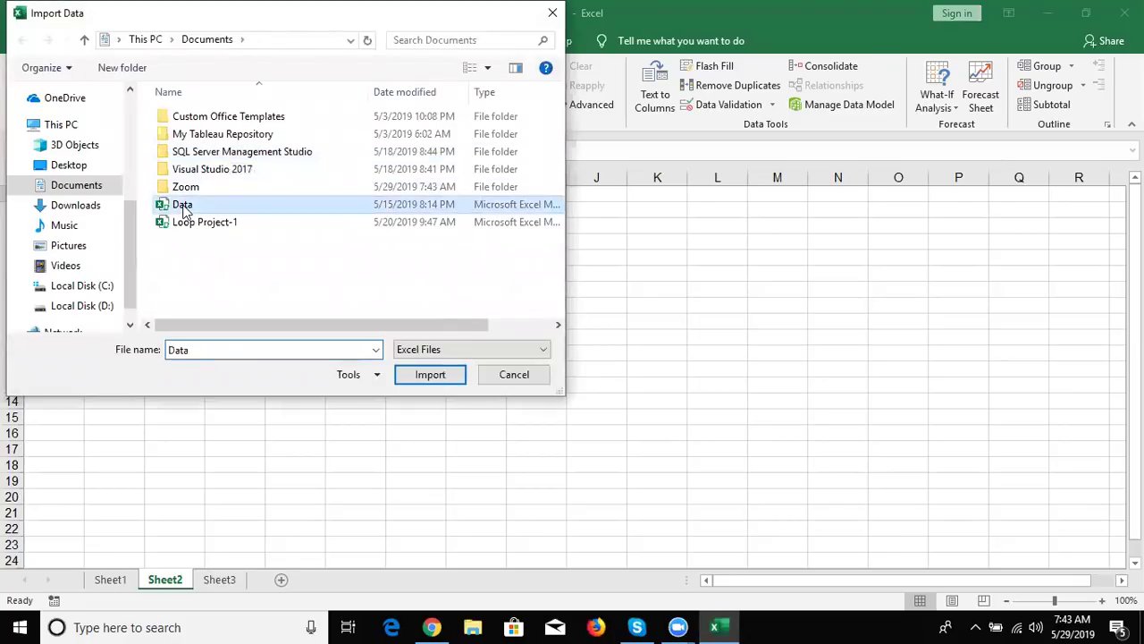
{"action": "left_click", "coordinate": [457, 379]}
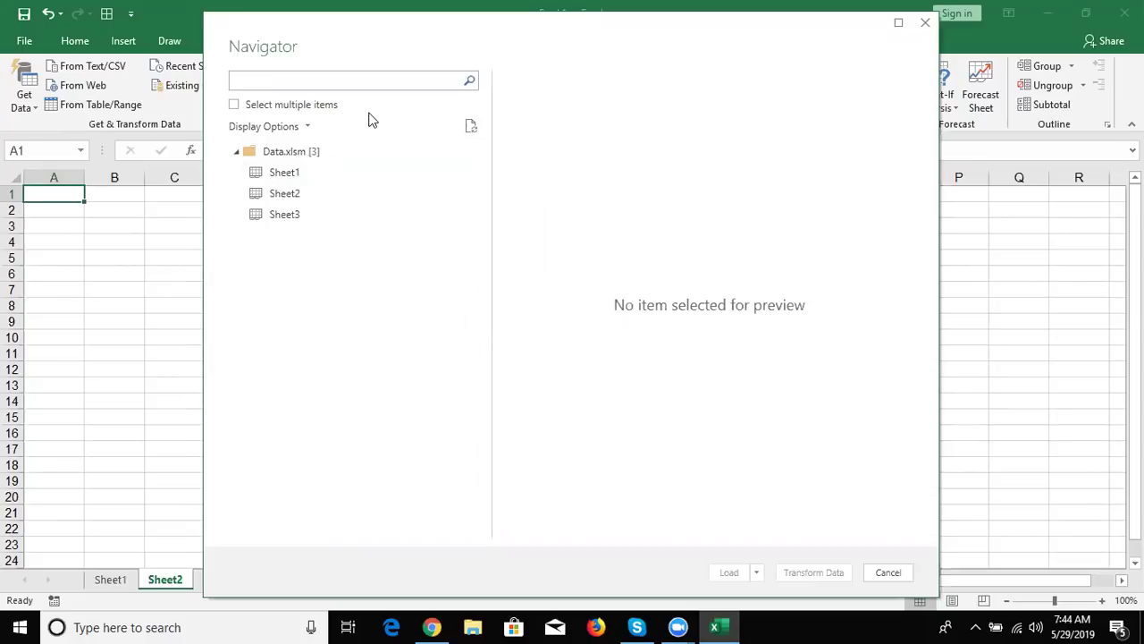
{"action": "left_click", "coordinate": [348, 178]}
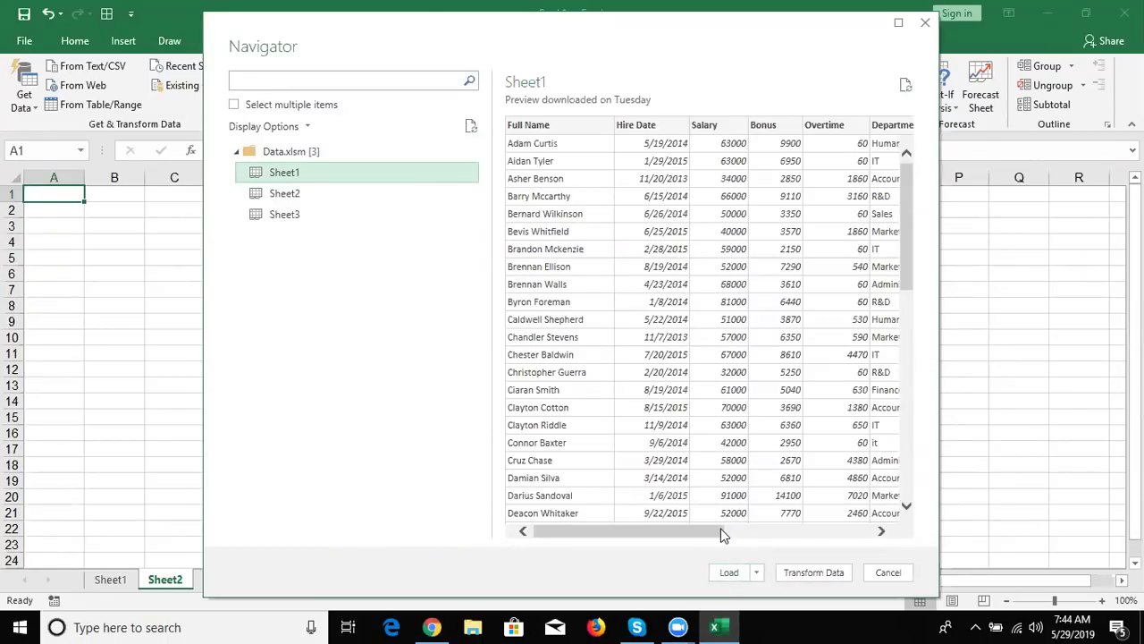
{"action": "left_click_drag", "start_coordinate": [720, 528], "coordinate": [979, 626]}
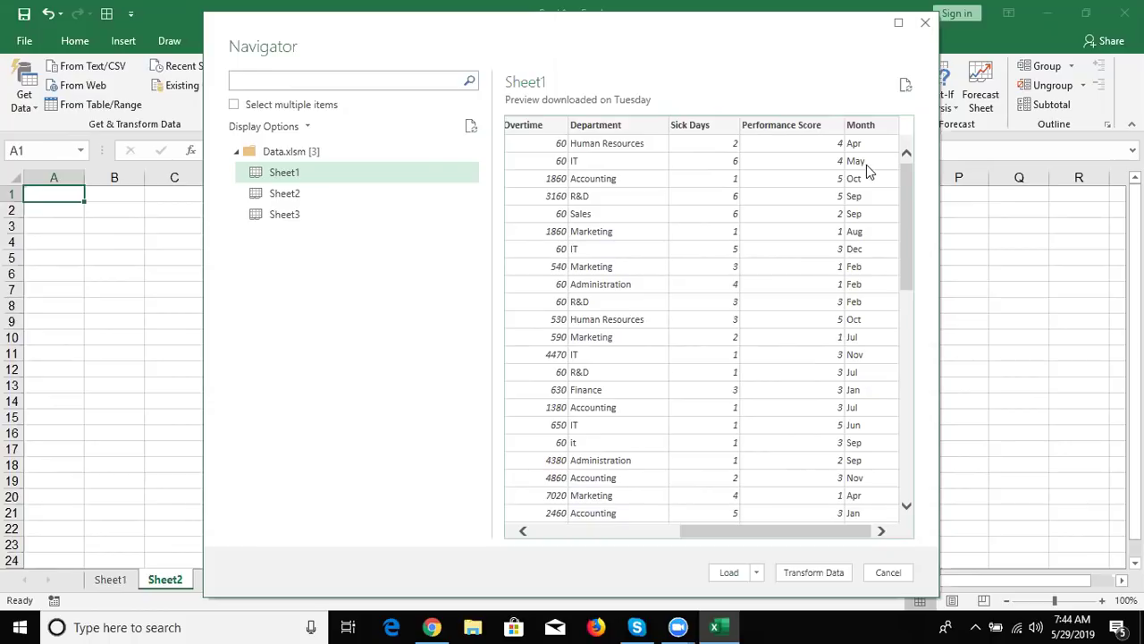
{"action": "left_click", "coordinate": [926, 23]}
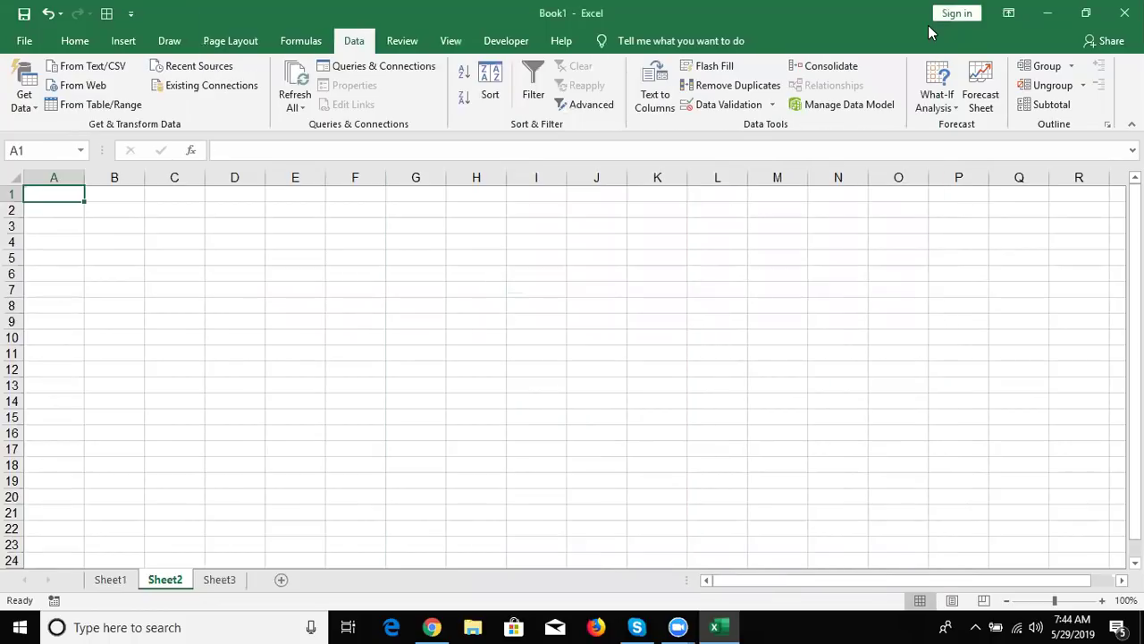
With A1 selected on Sheet2, start a Get Data From Microsoft Query import
{"action": "left_click", "coordinate": [557, 273]}
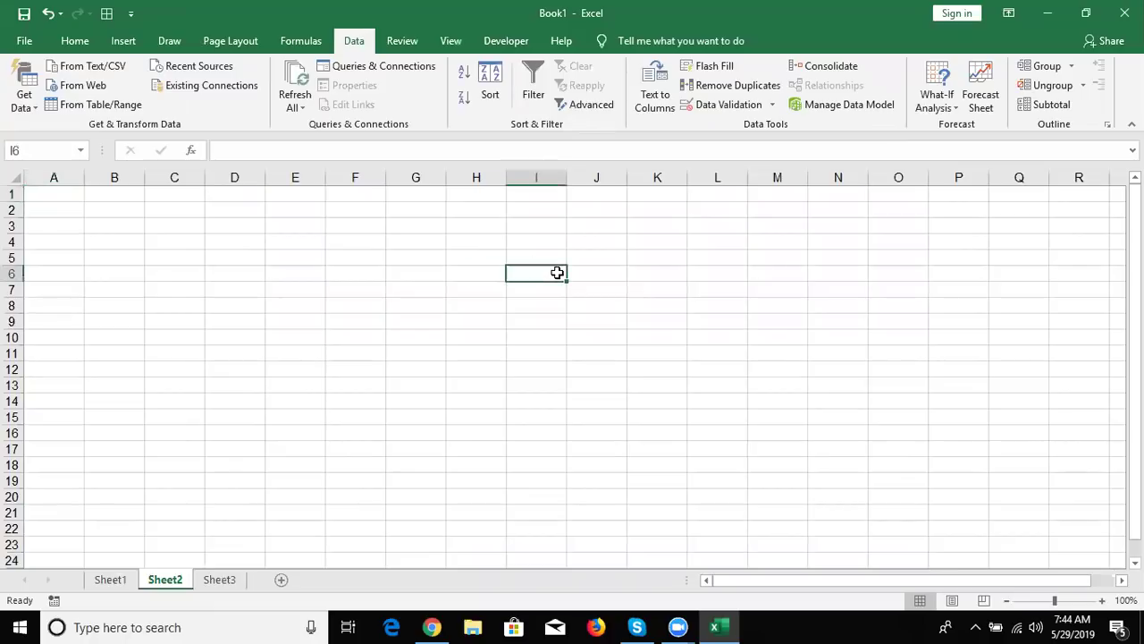
{"action": "left_click", "coordinate": [83, 195]}
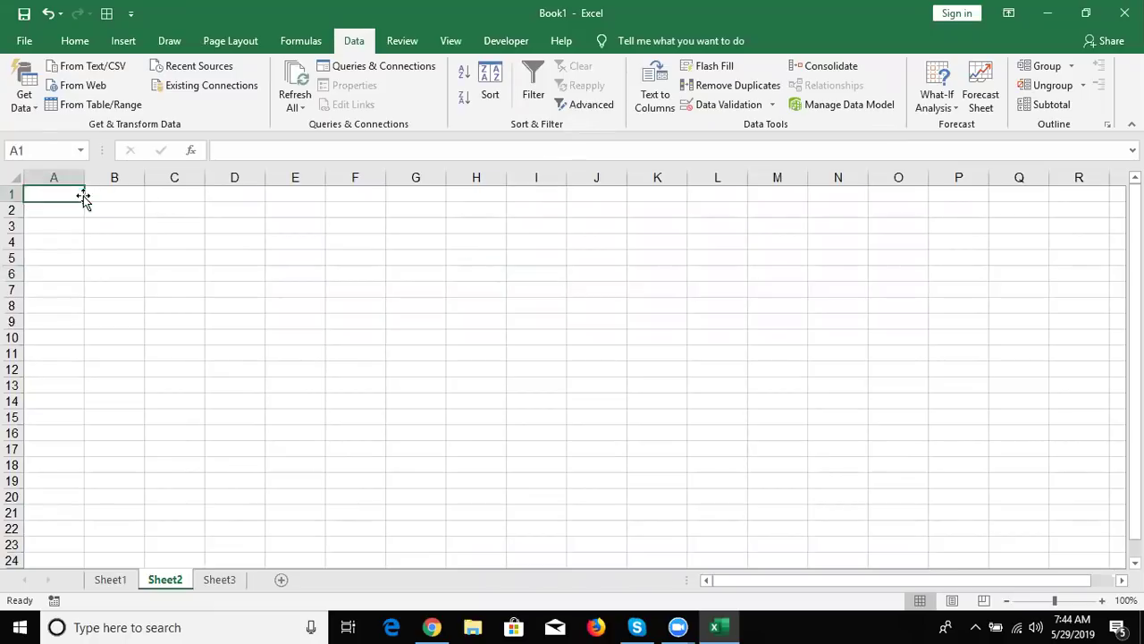
{"action": "left_click", "coordinate": [38, 120]}
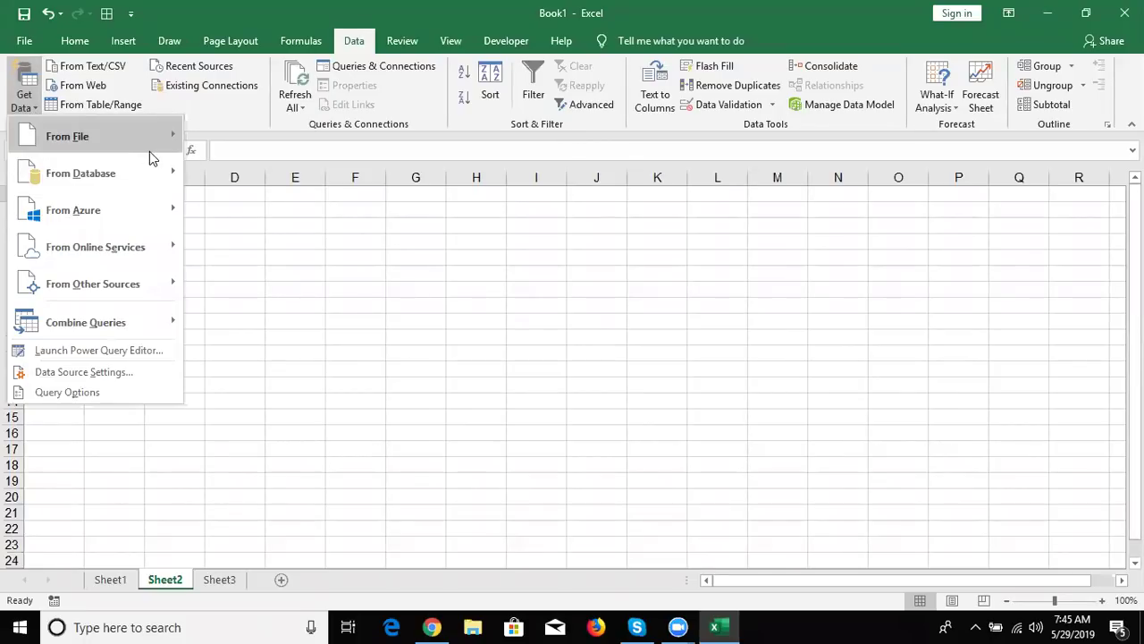
{"action": "mouse_move", "coordinate": [123, 253]}
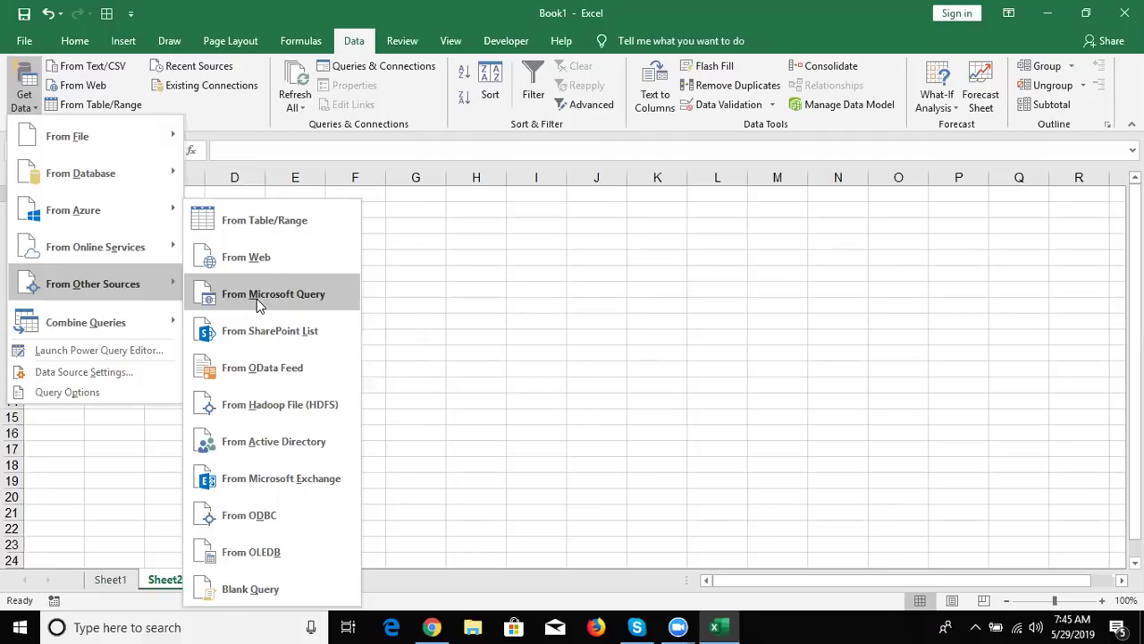
{"action": "left_click", "coordinate": [256, 298]}
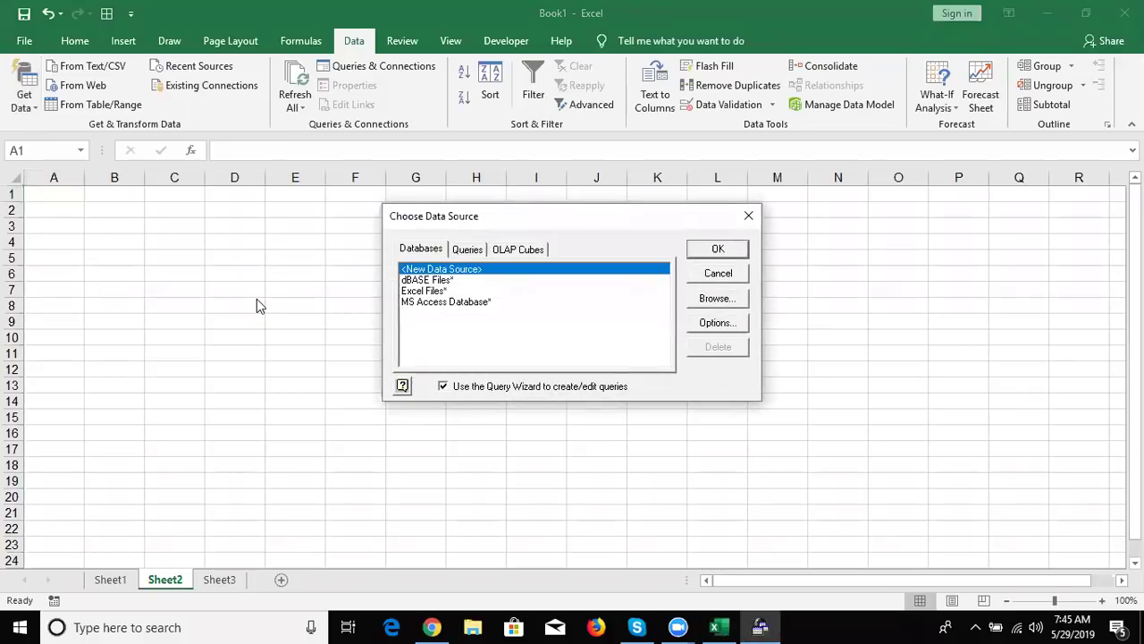
Connect to Data.xlsm as an Excel Files source and dismiss the no-visible-tables warning
{"action": "left_click", "coordinate": [434, 291]}
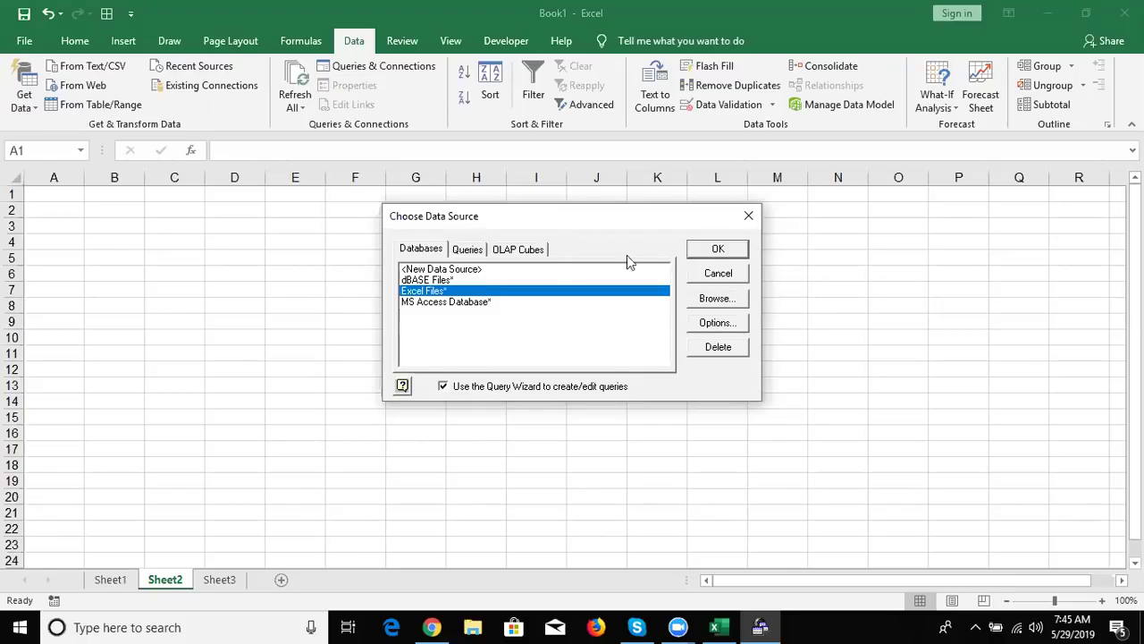
{"action": "left_click", "coordinate": [710, 250]}
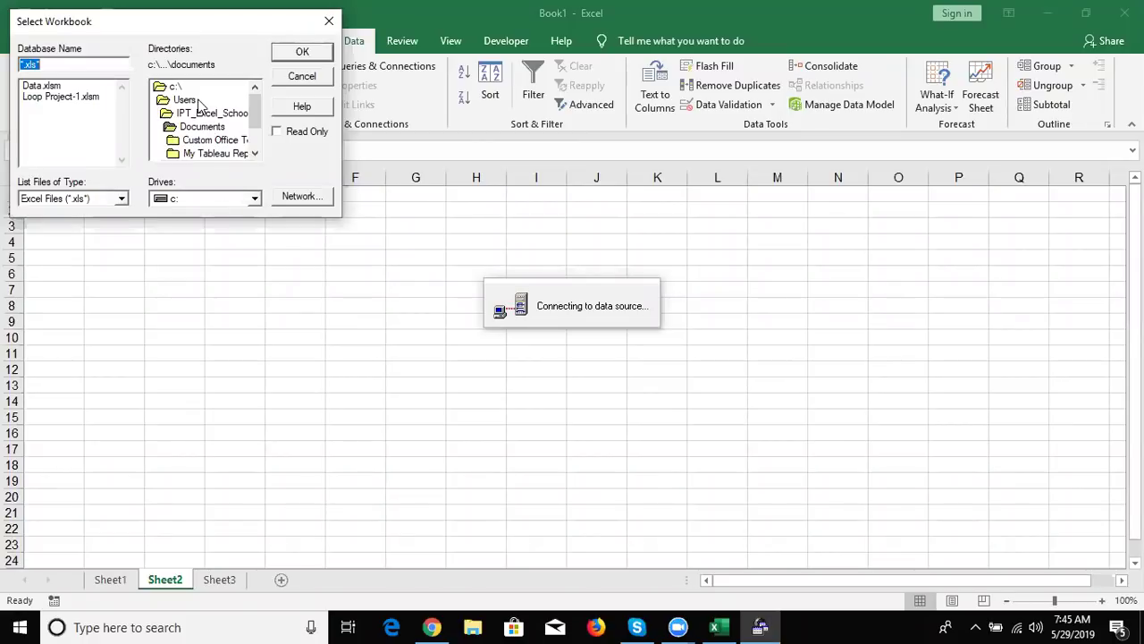
{"action": "left_click", "coordinate": [58, 88]}
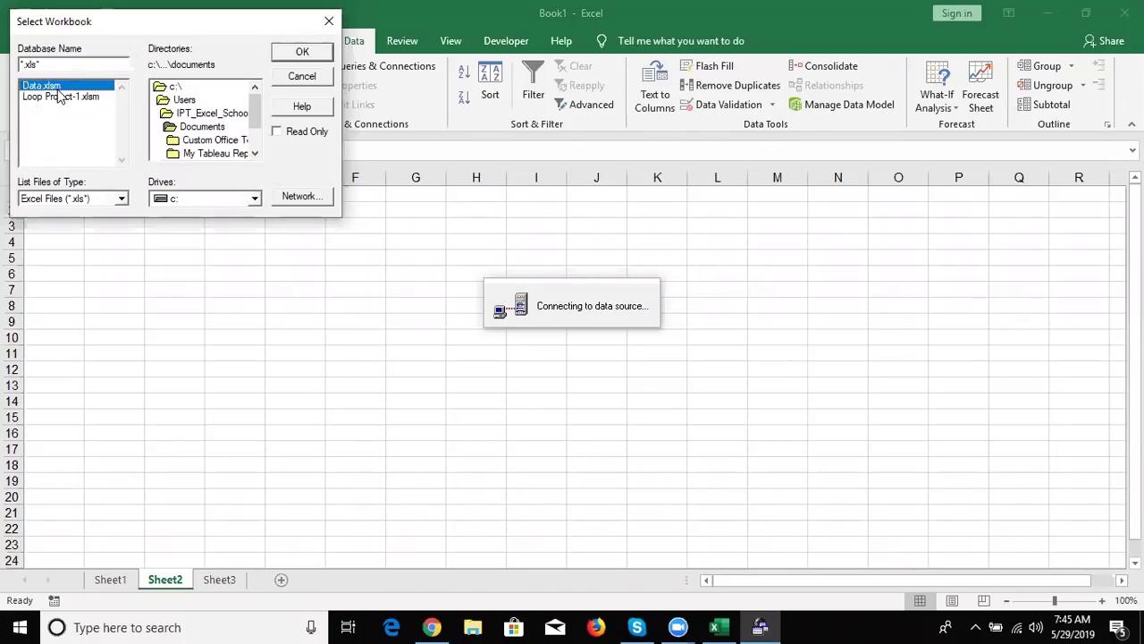
{"action": "left_click", "coordinate": [302, 56]}
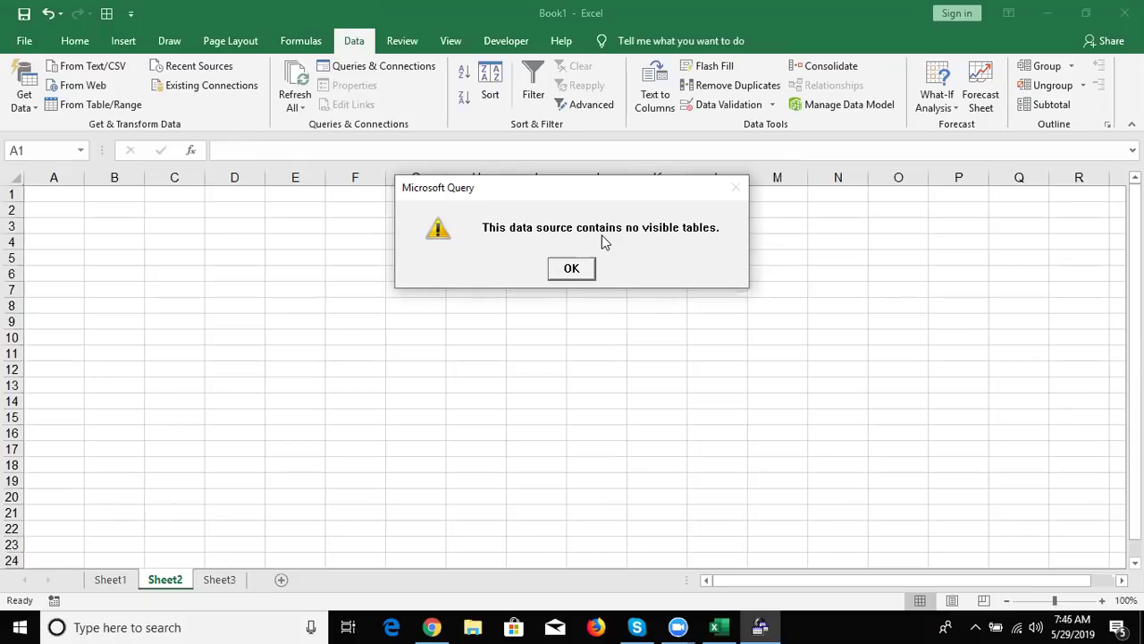
{"action": "left_click", "coordinate": [579, 273]}
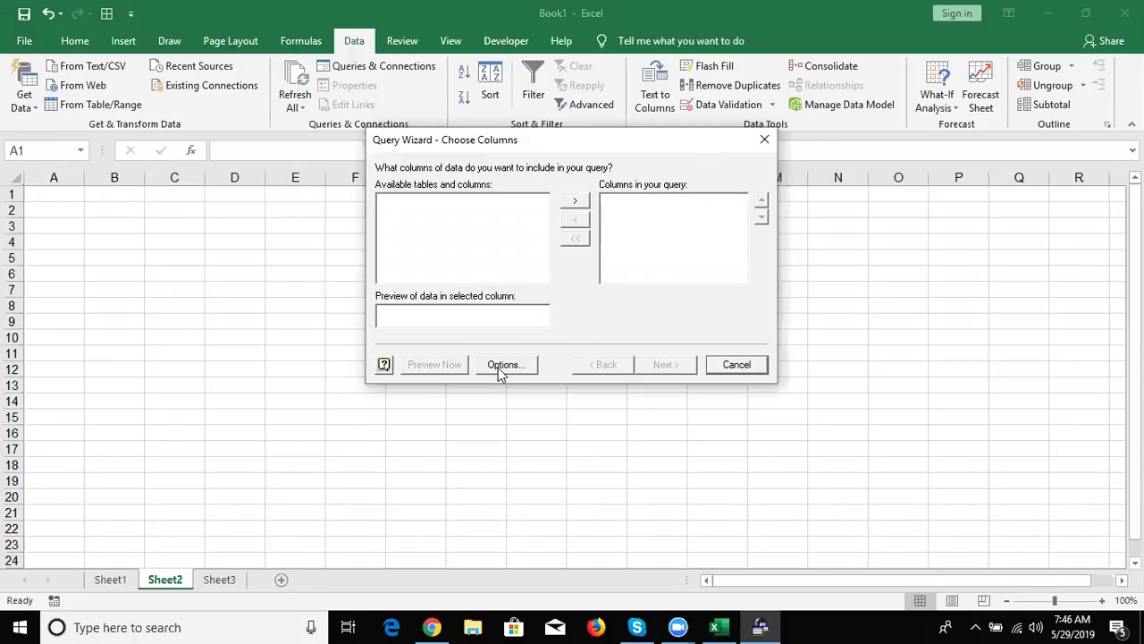
Change the table listing options so Data.xlsm's sheets appear, and expand Sheet1$
{"action": "left_click", "coordinate": [499, 371]}
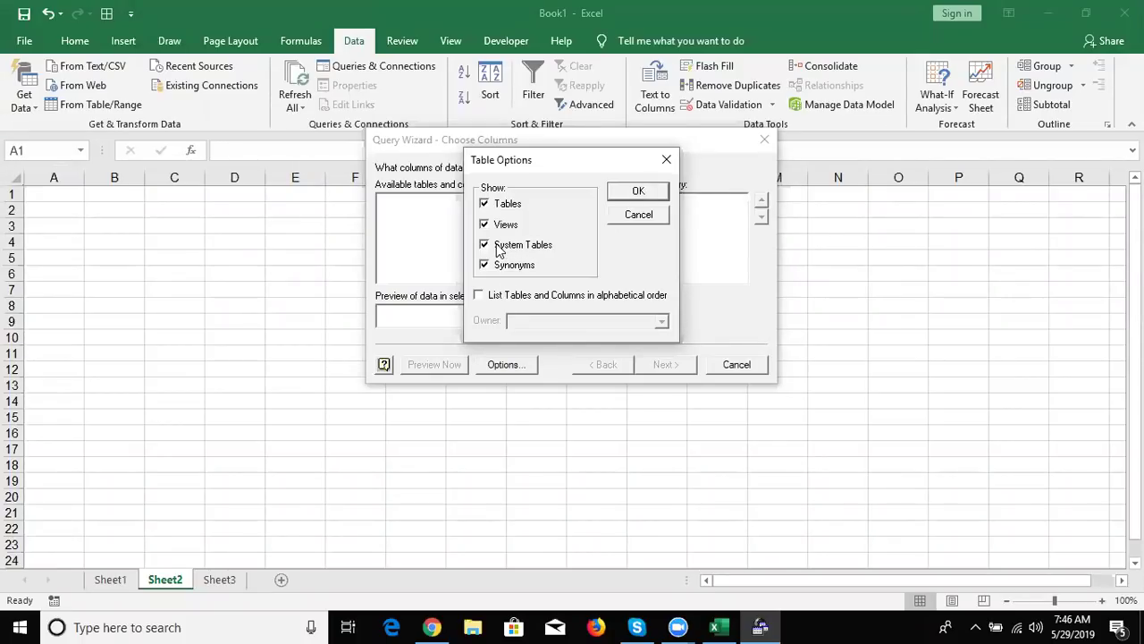
{"action": "left_click", "coordinate": [641, 191]}
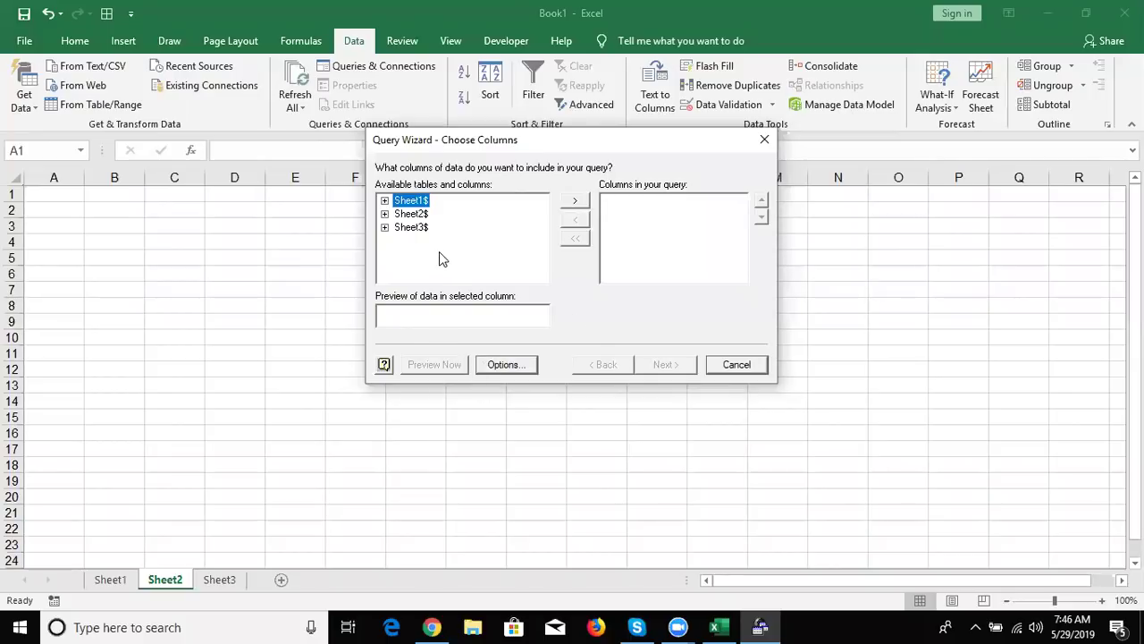
{"action": "left_click", "coordinate": [384, 201]}
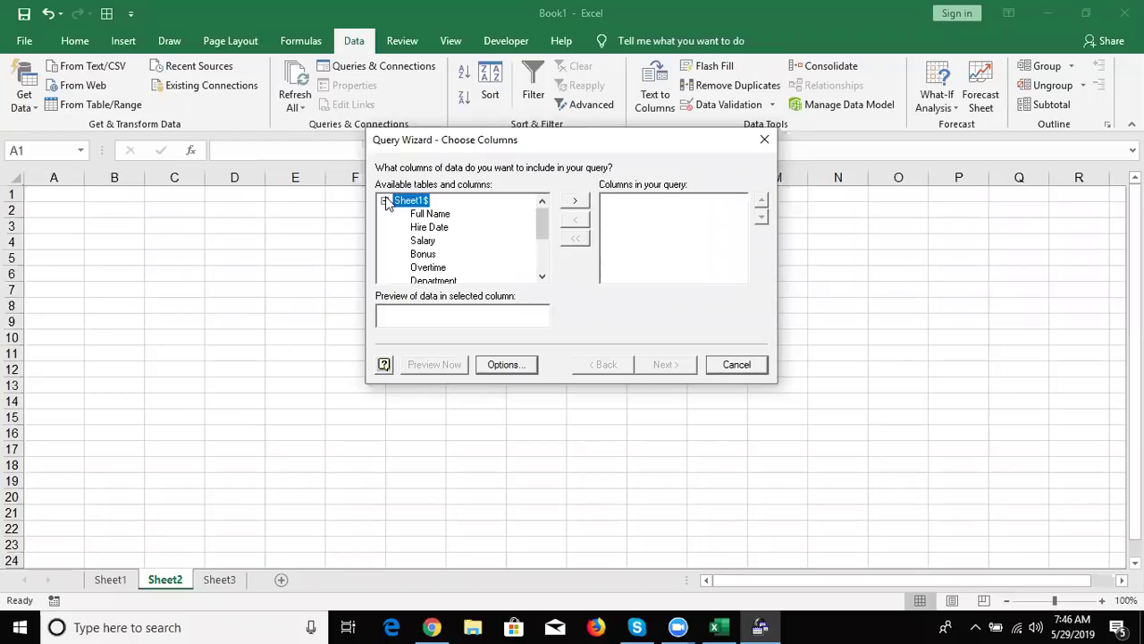
{"action": "left_click", "coordinate": [385, 202]}
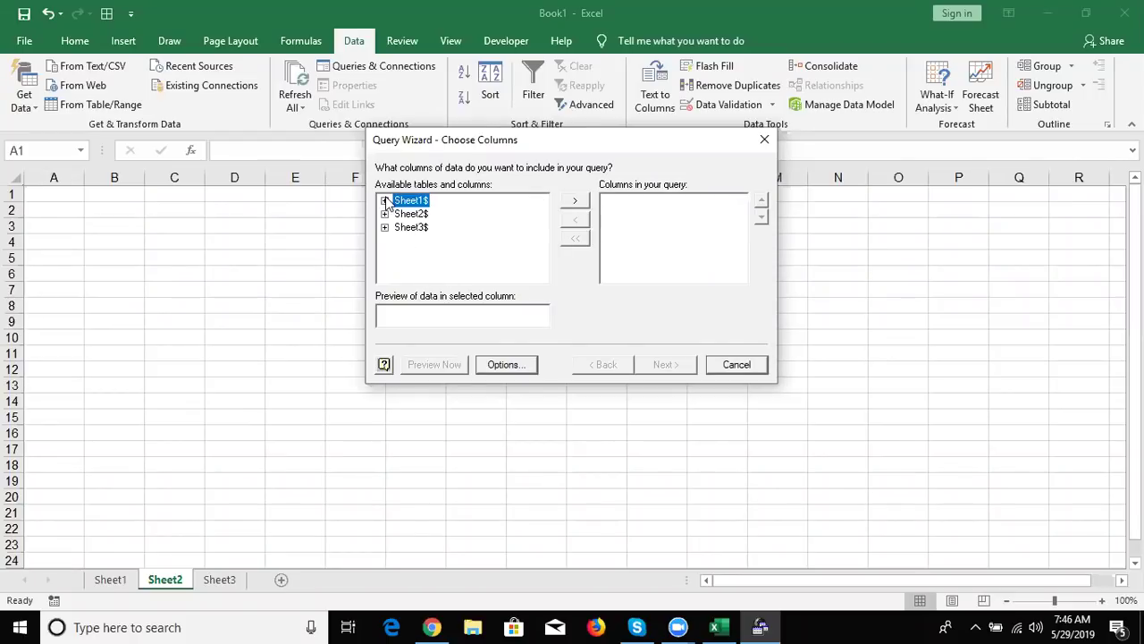
{"action": "left_click", "coordinate": [385, 202]}
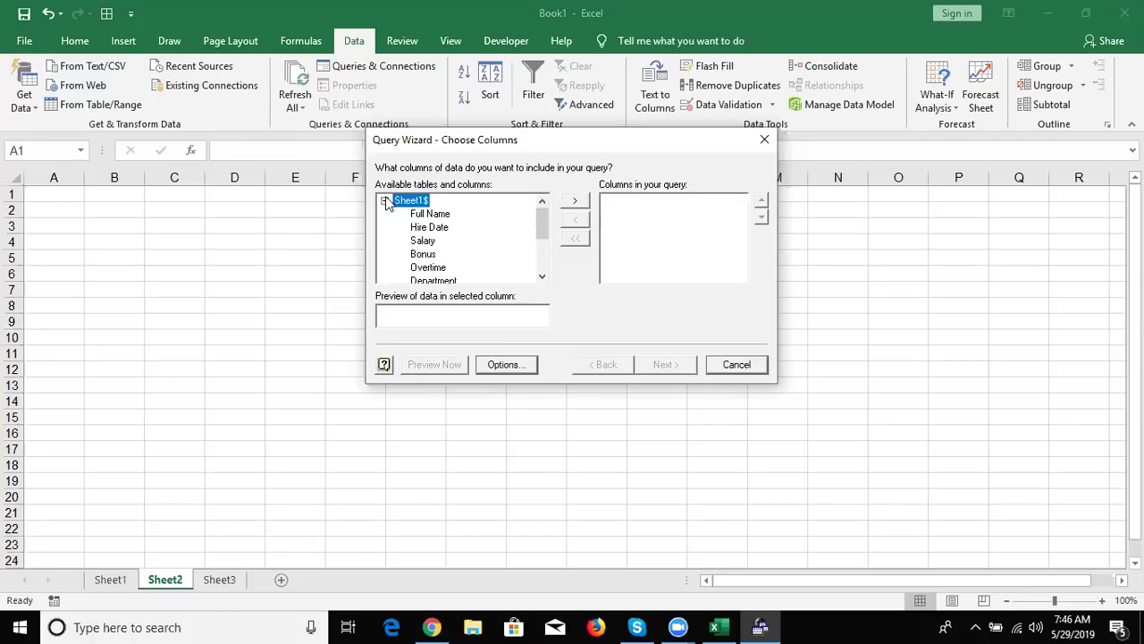
Add all Sheet1$ columns, remove Performance Score, and continue to filtering
{"action": "left_click", "coordinate": [542, 281]}
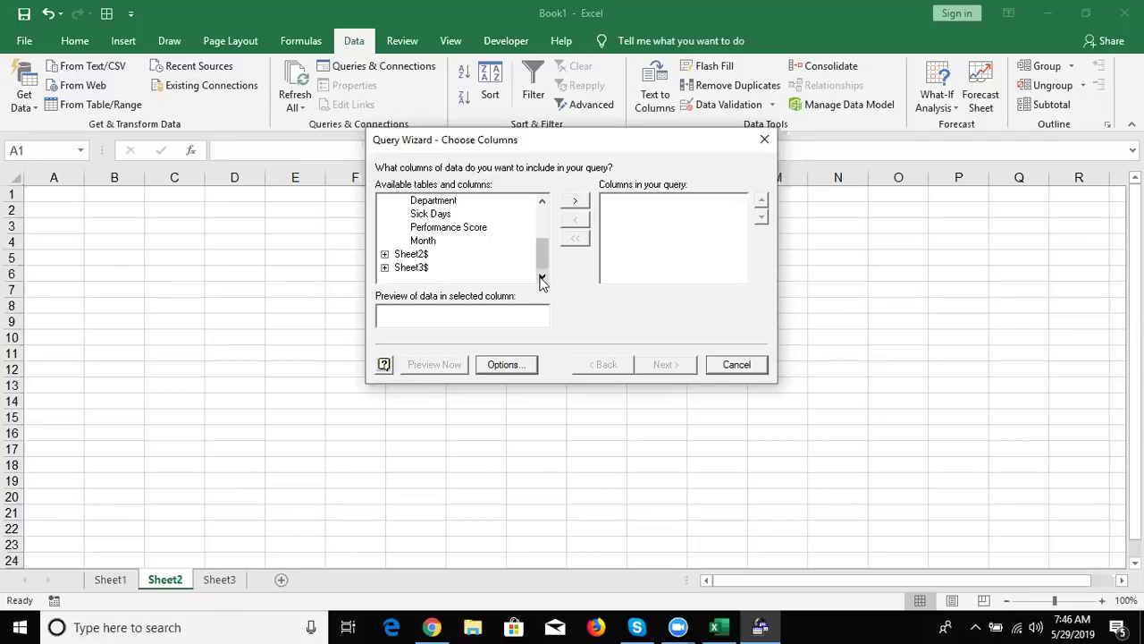
{"action": "left_click", "coordinate": [541, 214]}
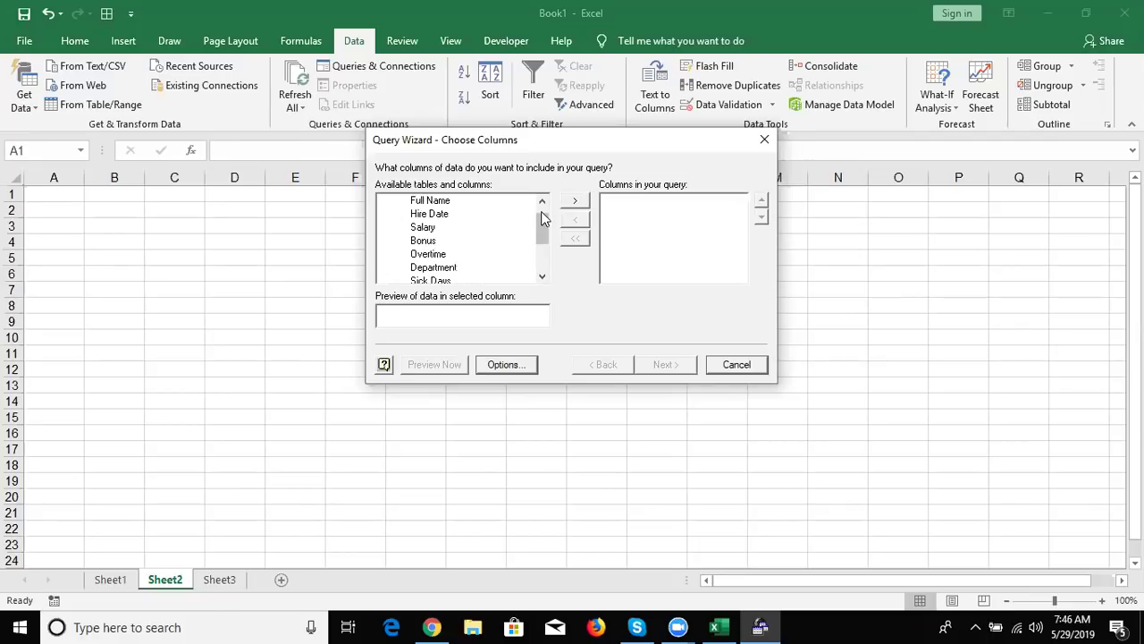
{"action": "left_click_drag", "start_coordinate": [541, 214], "coordinate": [541, 208]}
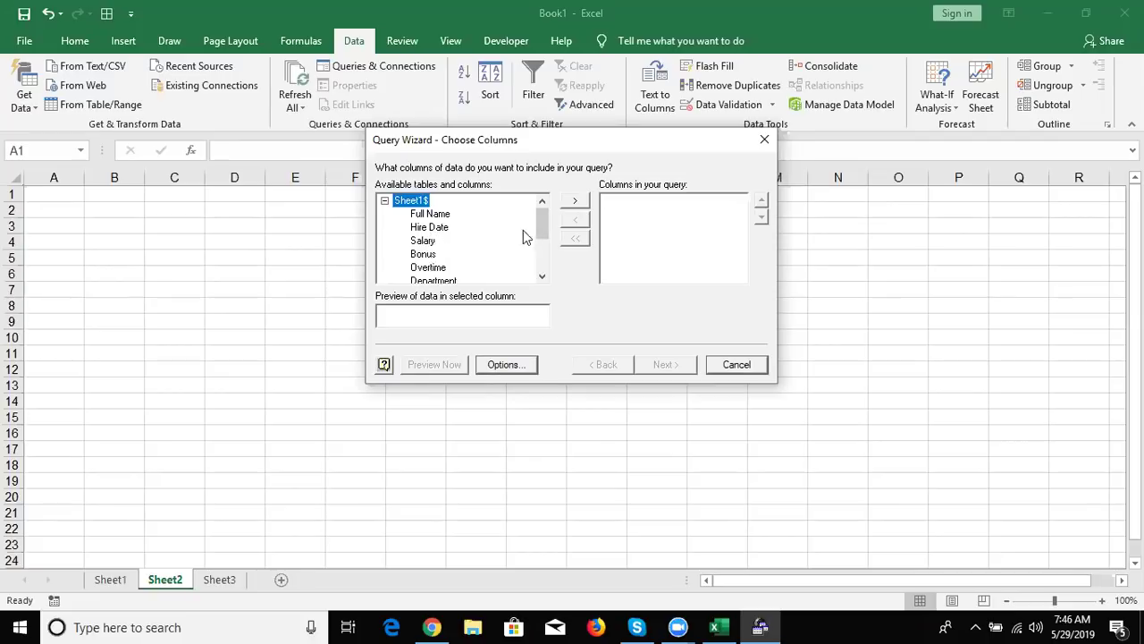
{"action": "left_click", "coordinate": [576, 201]}
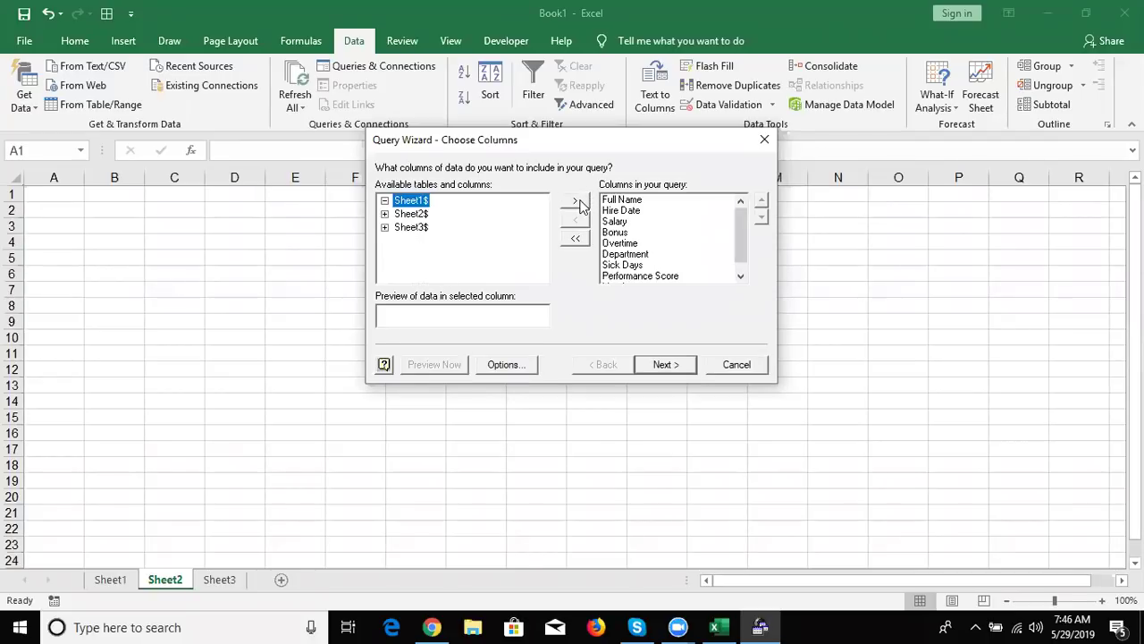
{"action": "left_click", "coordinate": [741, 276]}
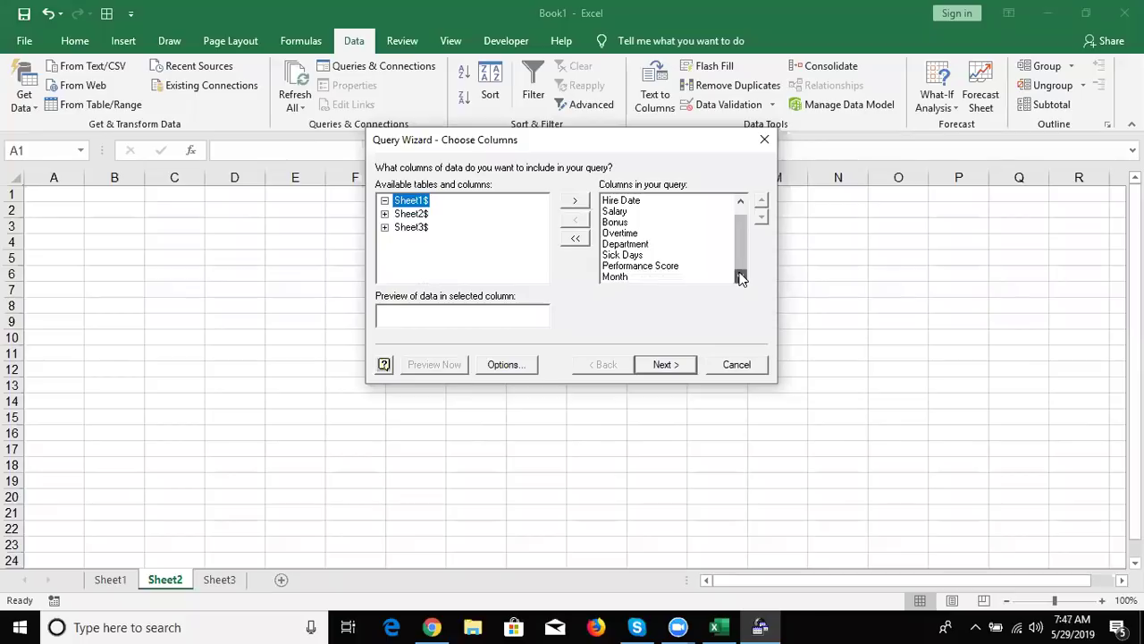
{"action": "left_click", "coordinate": [676, 267]}
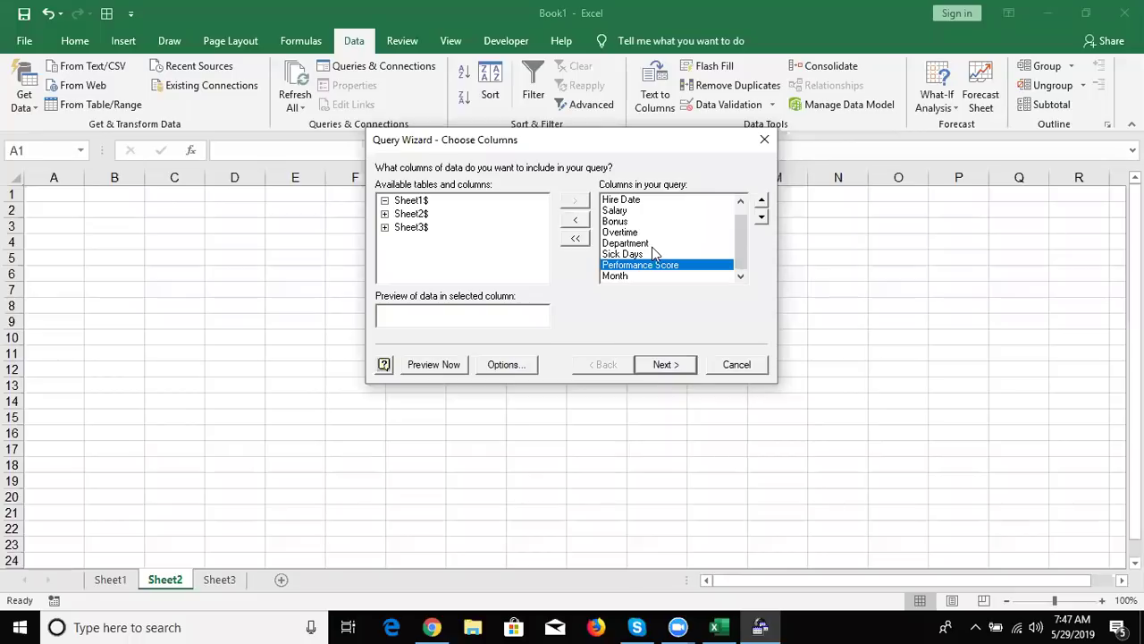
{"action": "left_click", "coordinate": [581, 223]}
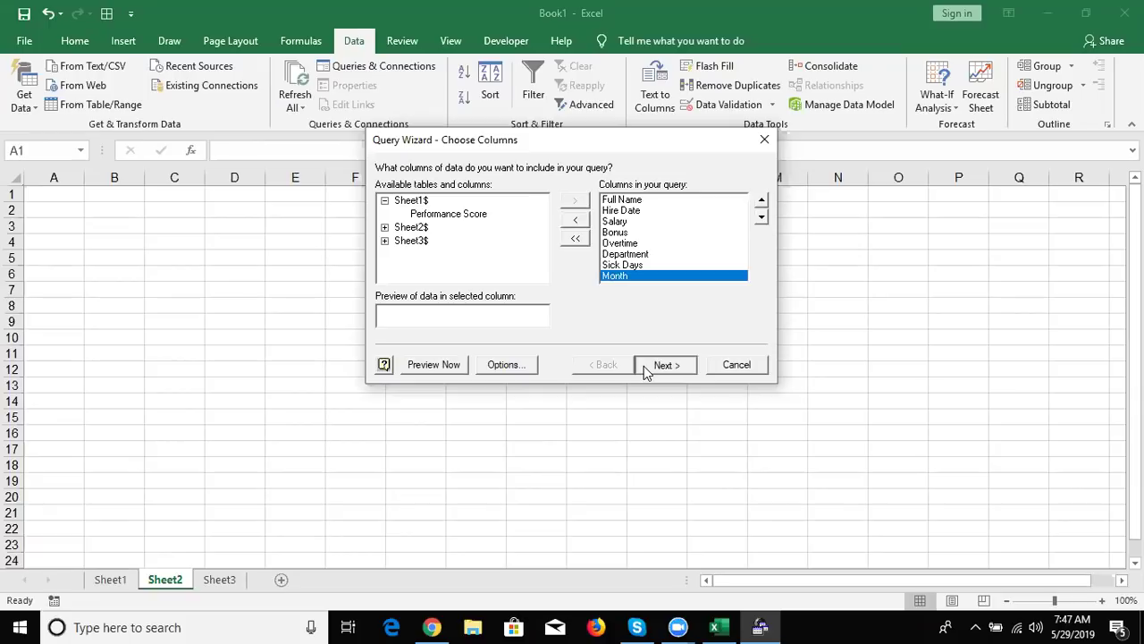
{"action": "left_click", "coordinate": [647, 372]}
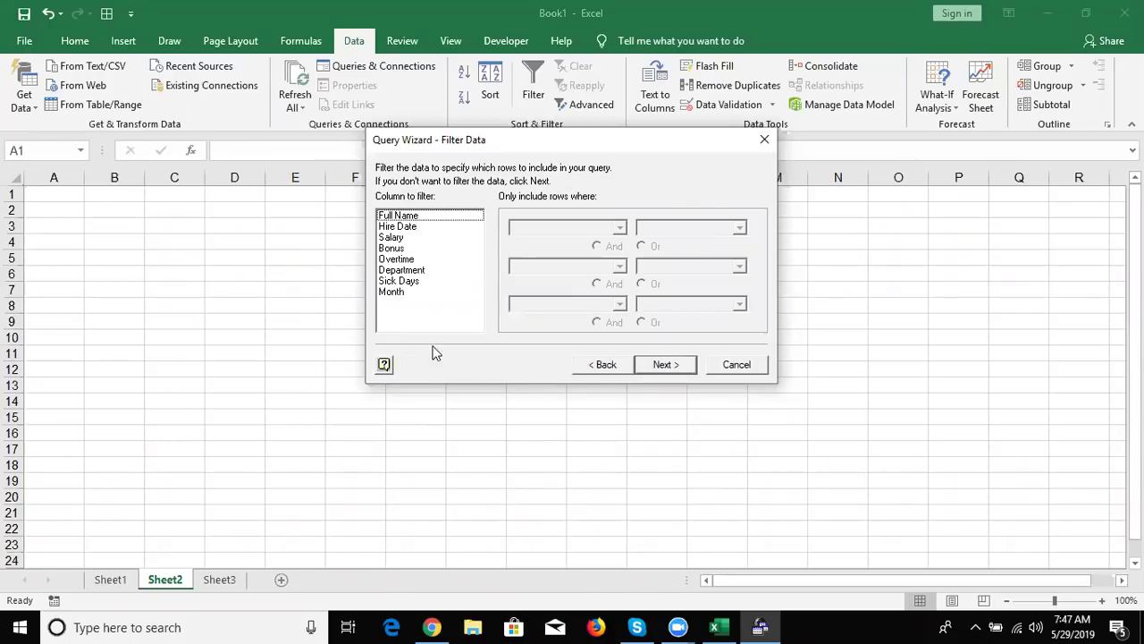
Set the row filter Month equals 'Jan' and continue to the Sort Order step
{"action": "left_click", "coordinate": [416, 293]}
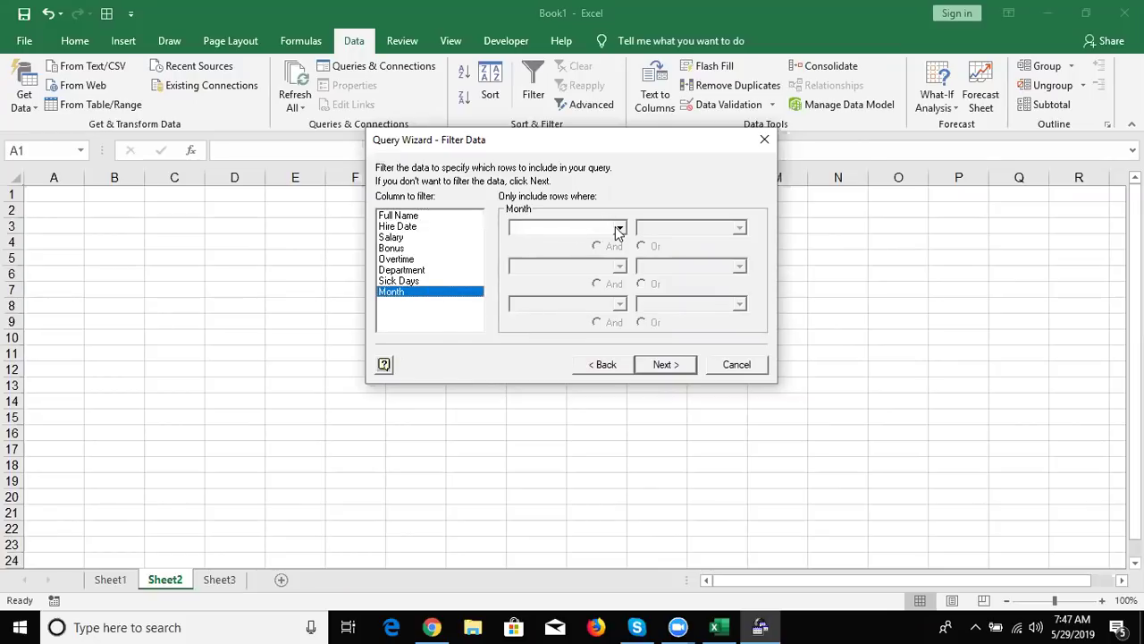
{"action": "left_click", "coordinate": [617, 228]}
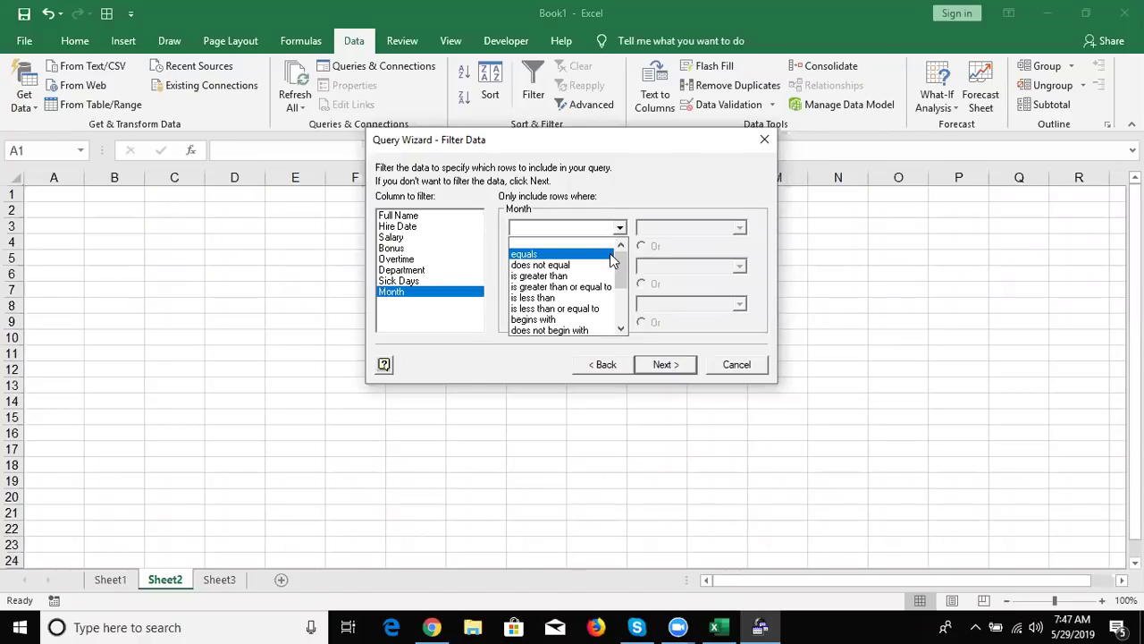
{"action": "left_click", "coordinate": [608, 255]}
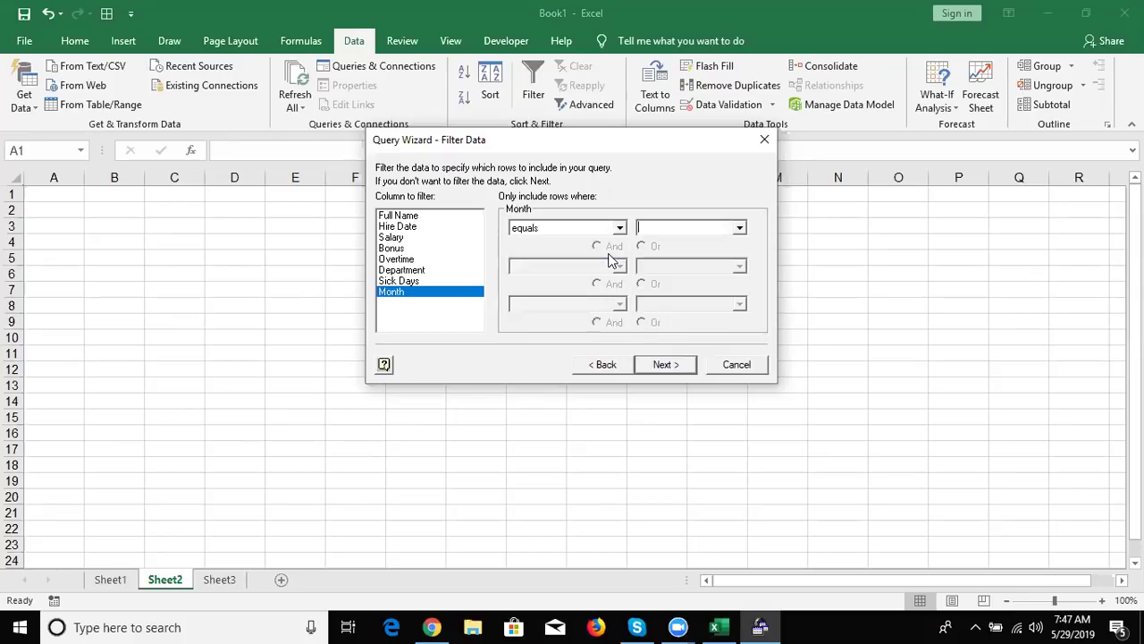
{"action": "left_click", "coordinate": [739, 227]}
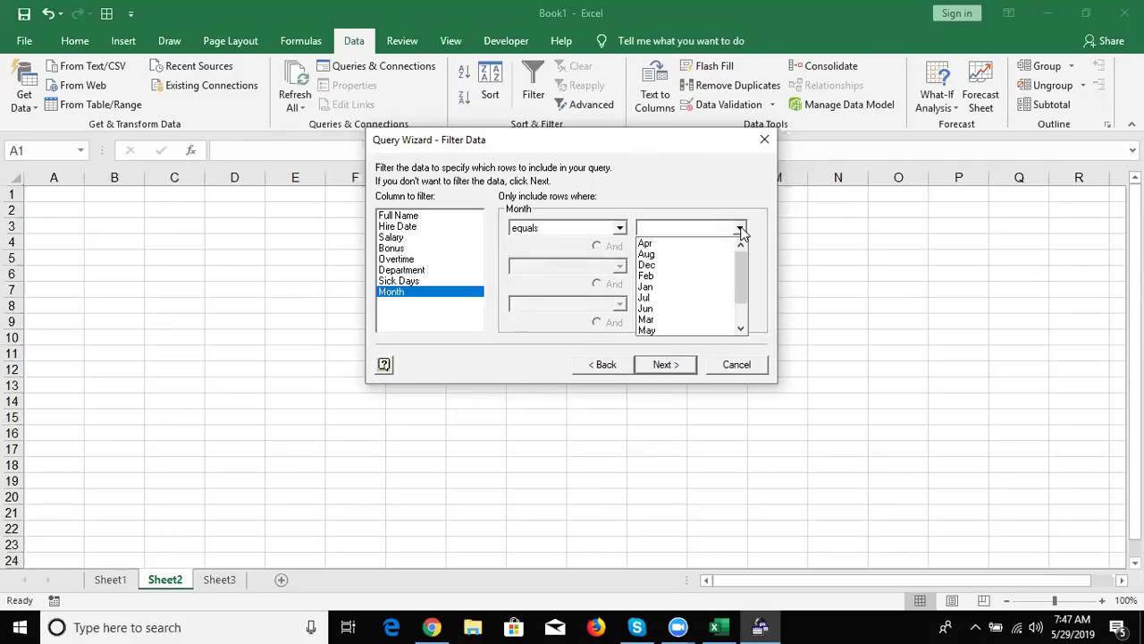
{"action": "left_click", "coordinate": [701, 287]}
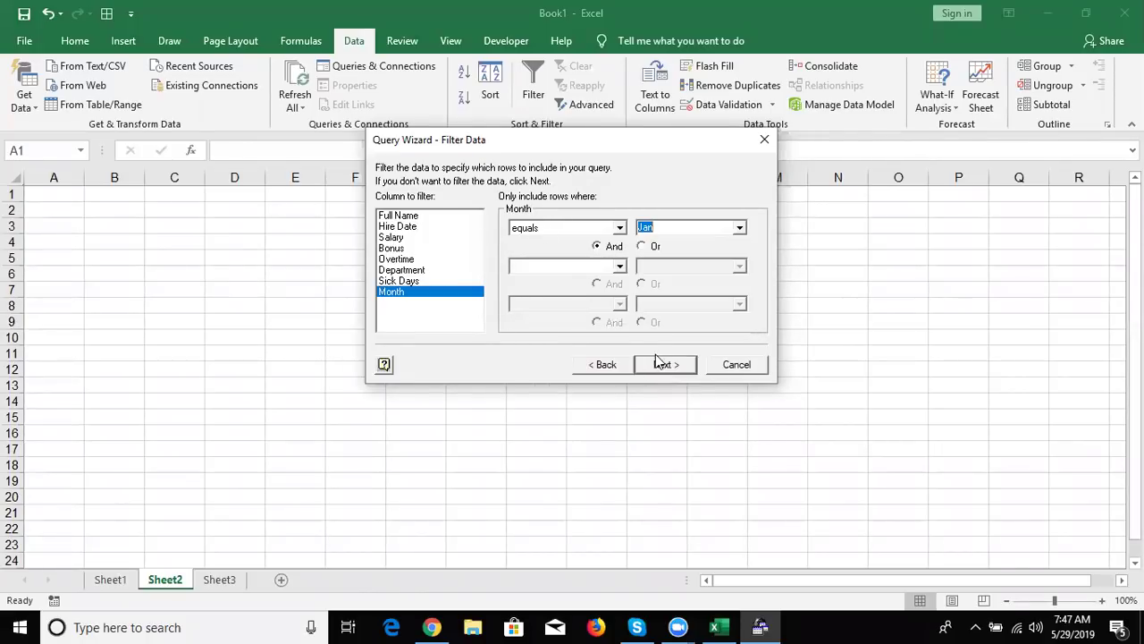
{"action": "left_click", "coordinate": [661, 364]}
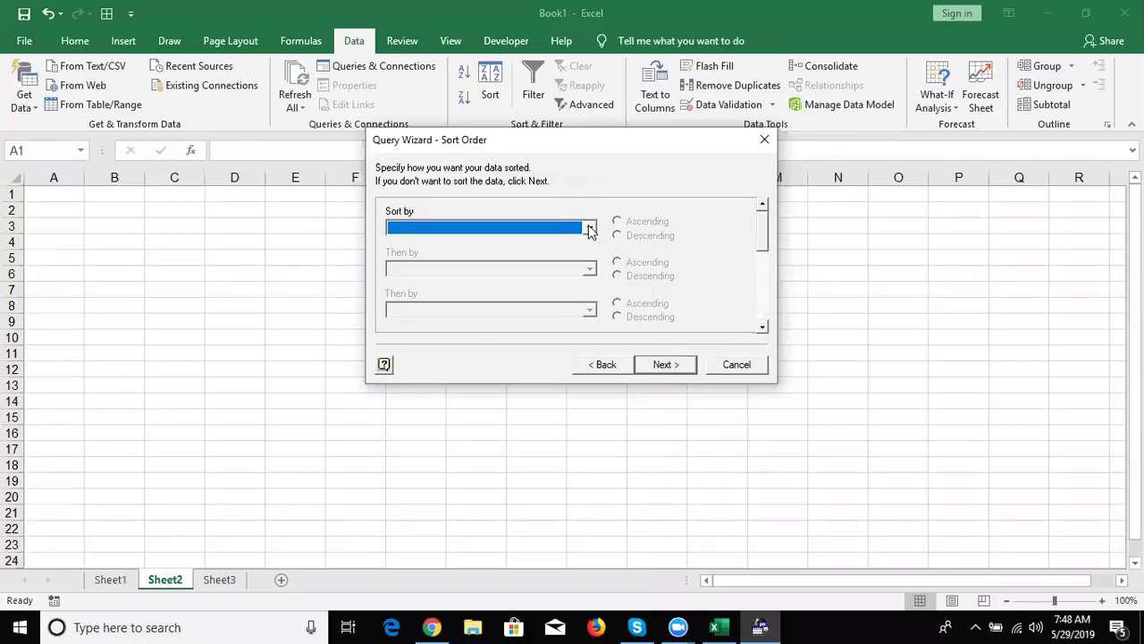
Leave Sort by empty and finish the wizard with 'Return Data to Microsoft Excel'
{"action": "left_click", "coordinate": [590, 229]}
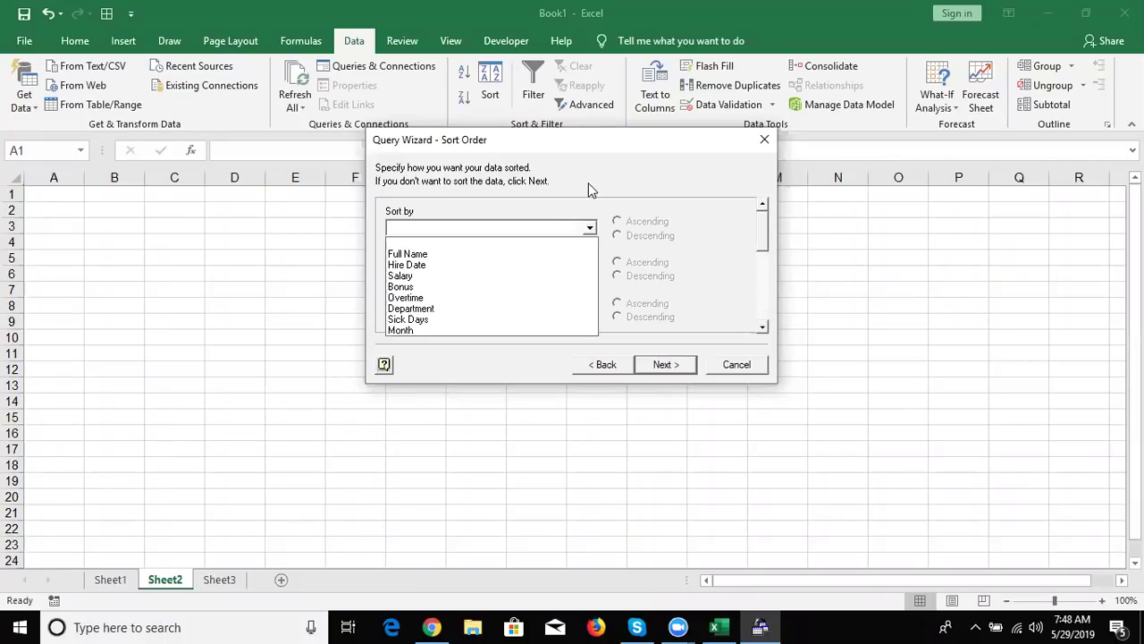
{"action": "left_click", "coordinate": [588, 182]}
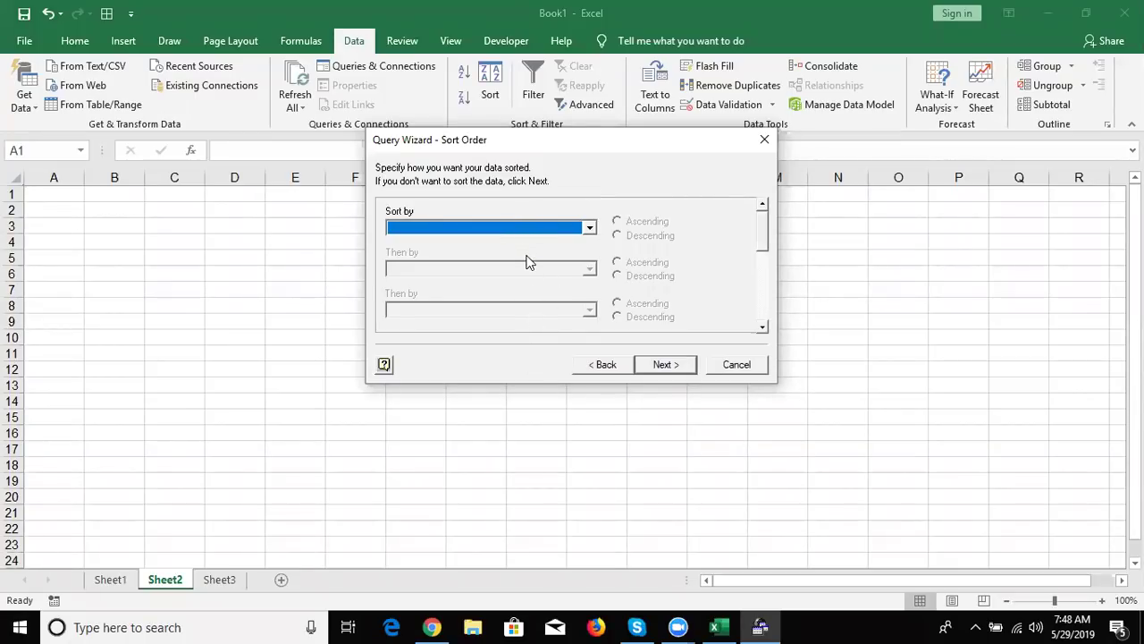
{"action": "left_click", "coordinate": [659, 367]}
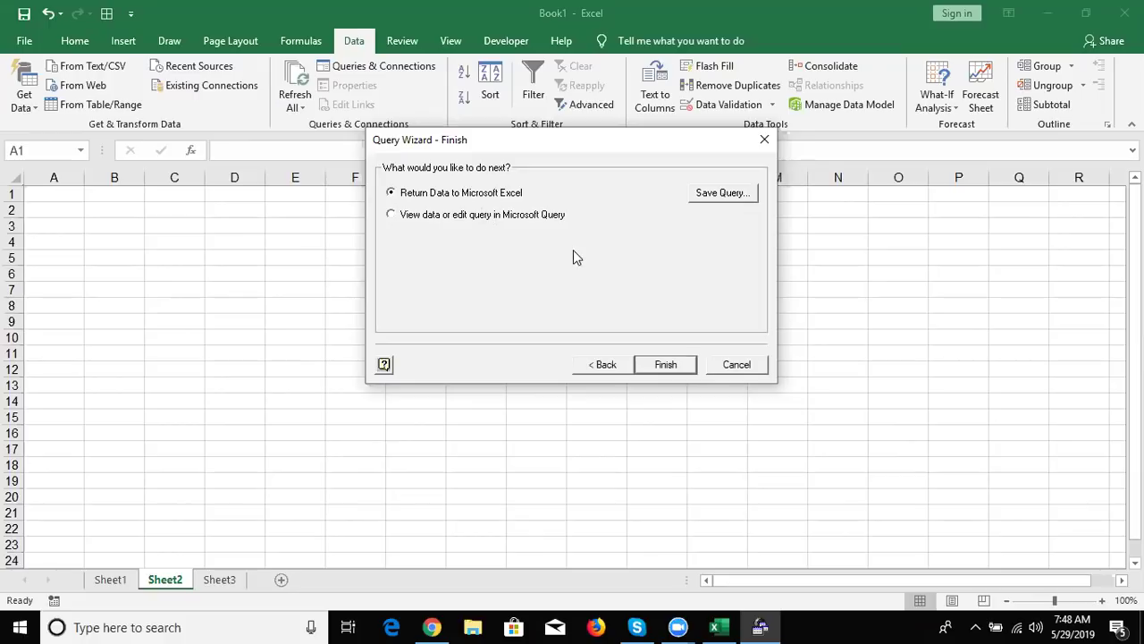
{"action": "left_click", "coordinate": [684, 368]}
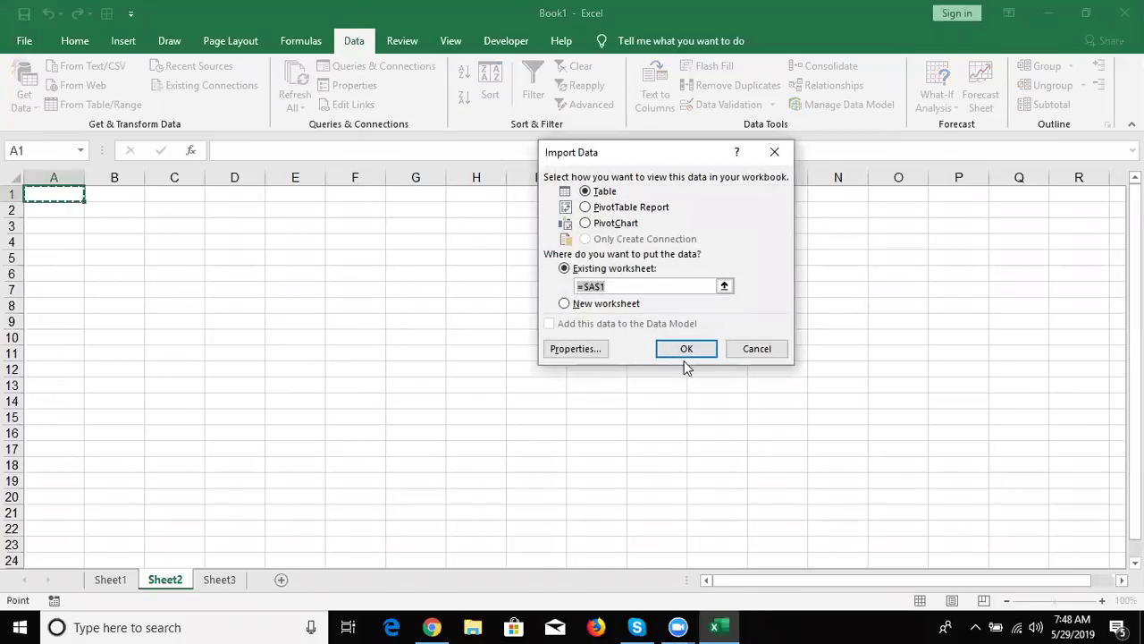
Load the query results as a table at $A$1 and check its Month and Salary values
{"action": "left_click", "coordinate": [685, 349]}
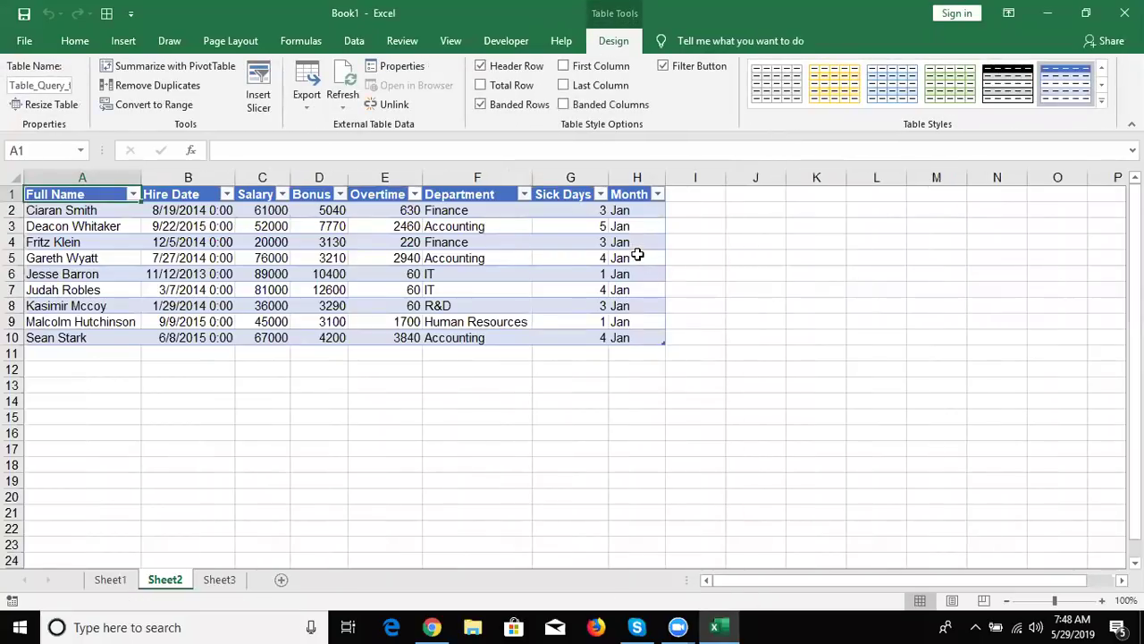
{"action": "left_click", "coordinate": [638, 246]}
{"action": "left_click", "coordinate": [638, 334]}
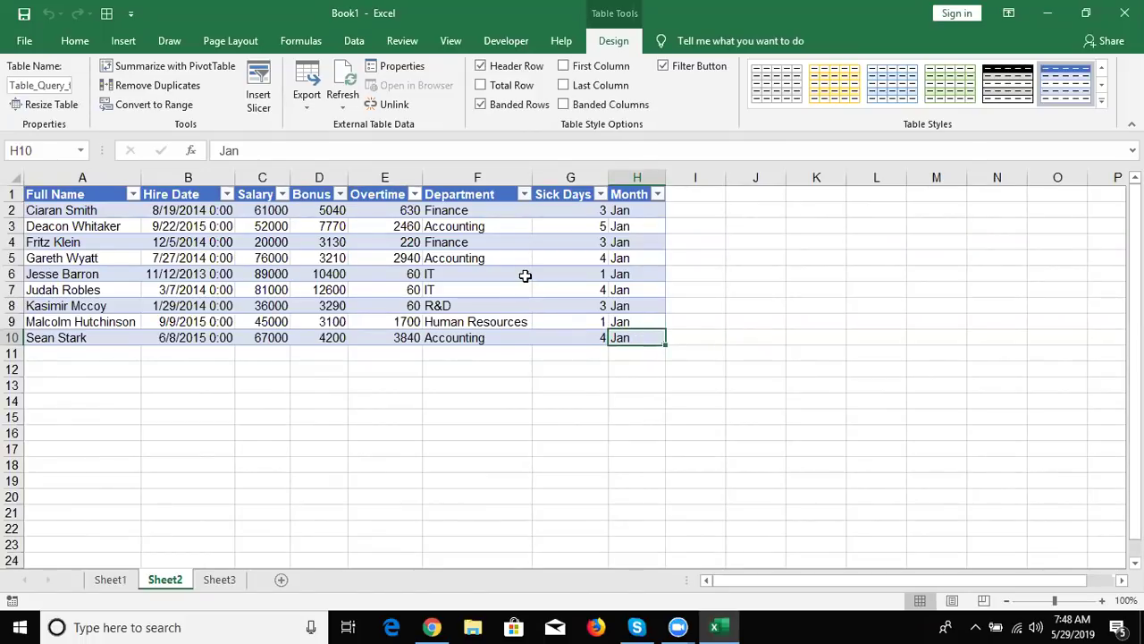
{"action": "left_click", "coordinate": [244, 241]}
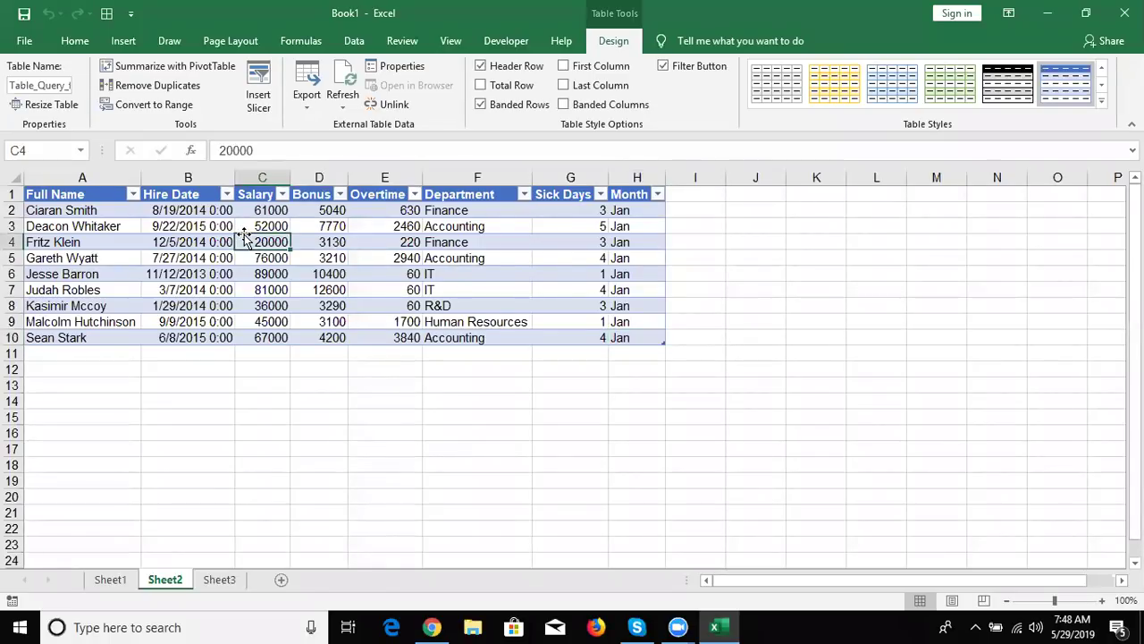
{"action": "left_click", "coordinate": [393, 66]}
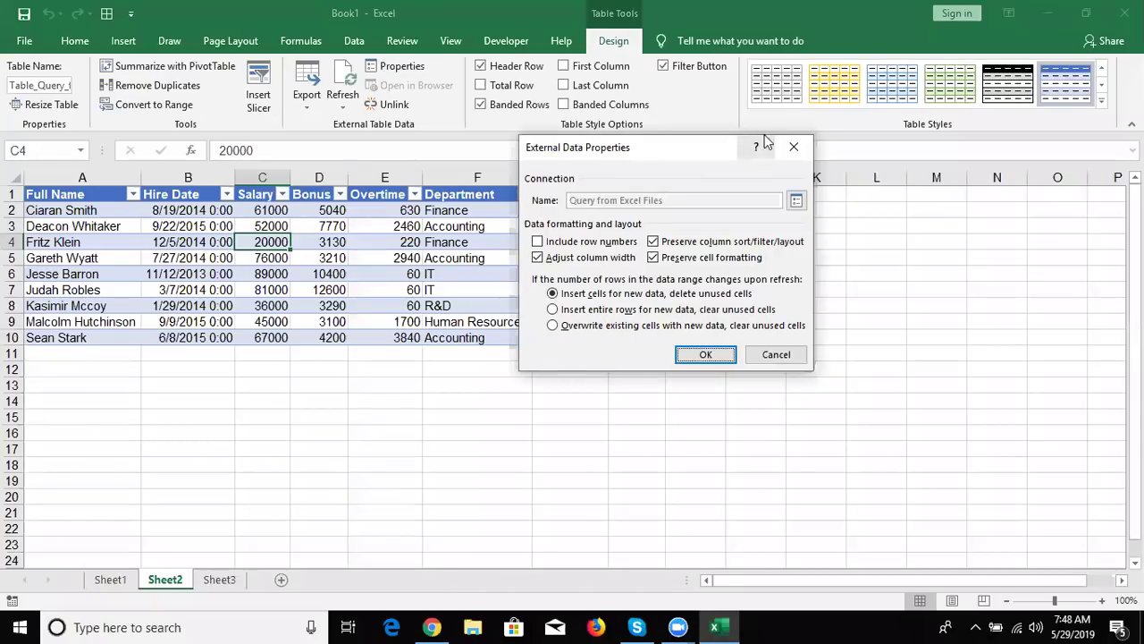
{"action": "left_click", "coordinate": [795, 146]}
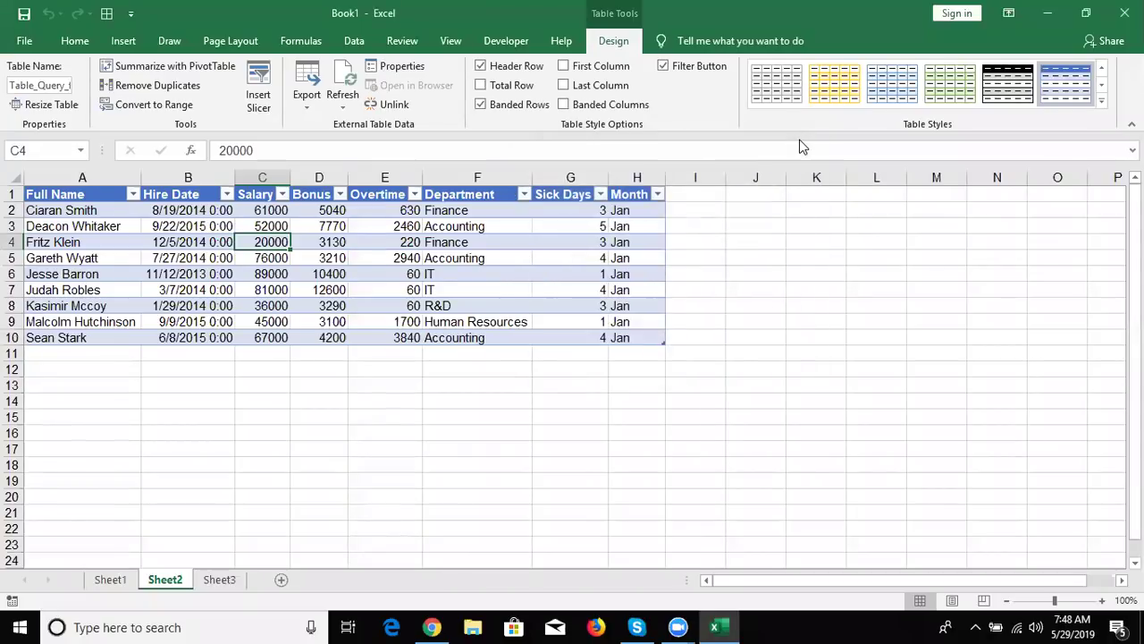
Open the Queries & Connections pane on the Data tab, then check Properties and Refresh All options
{"action": "left_click", "coordinate": [357, 37]}
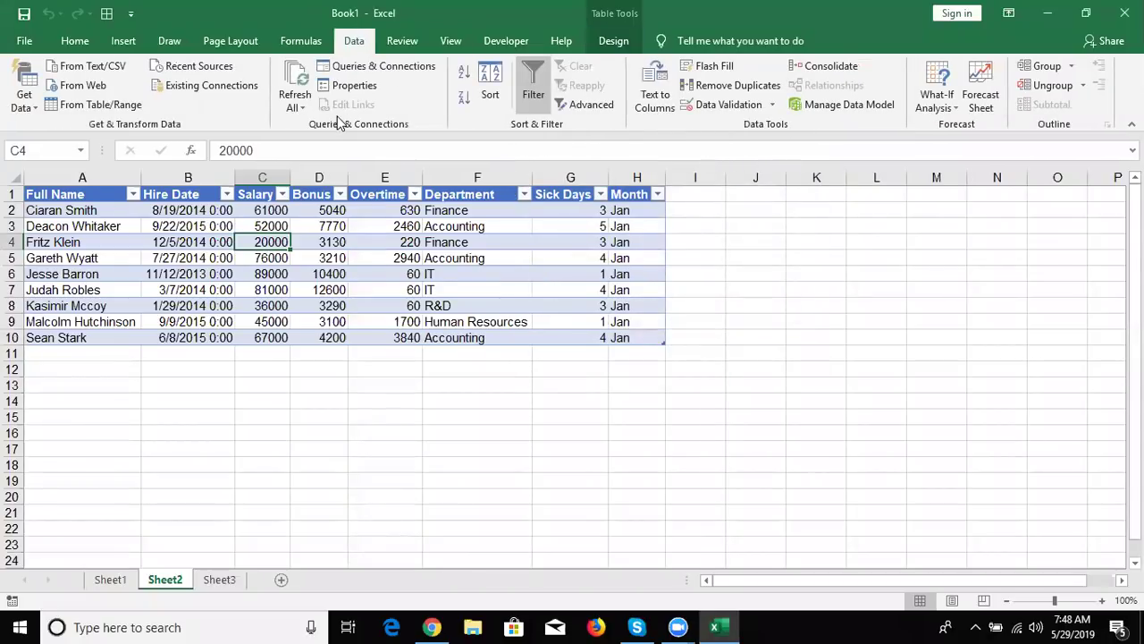
{"action": "left_click", "coordinate": [371, 71]}
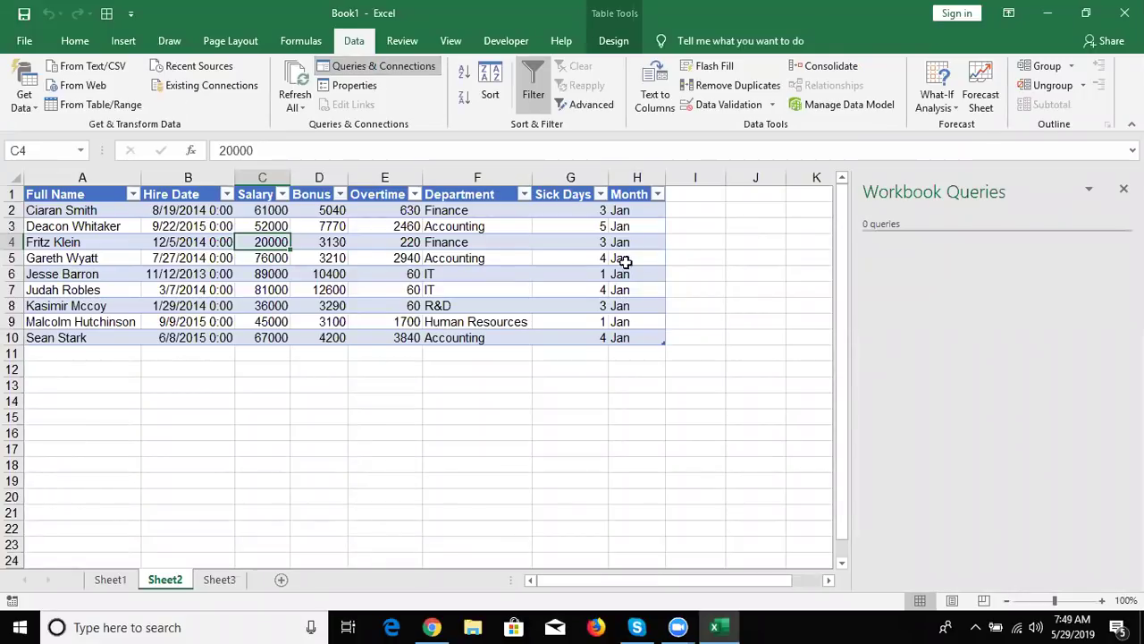
{"action": "left_click", "coordinate": [1086, 191]}
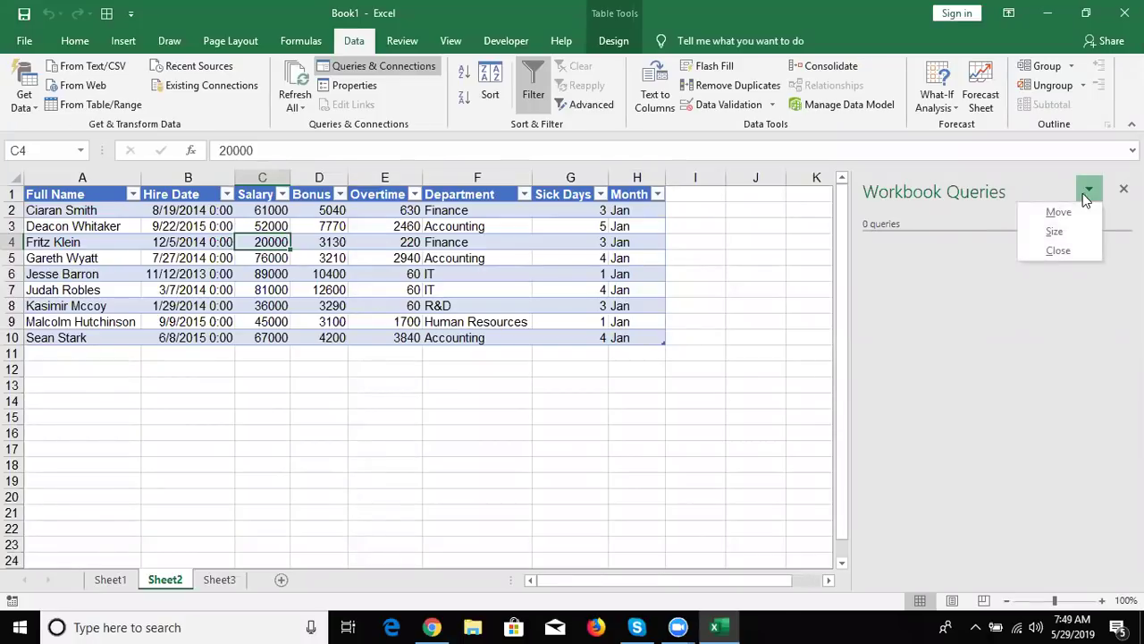
{"action": "left_click", "coordinate": [902, 284]}
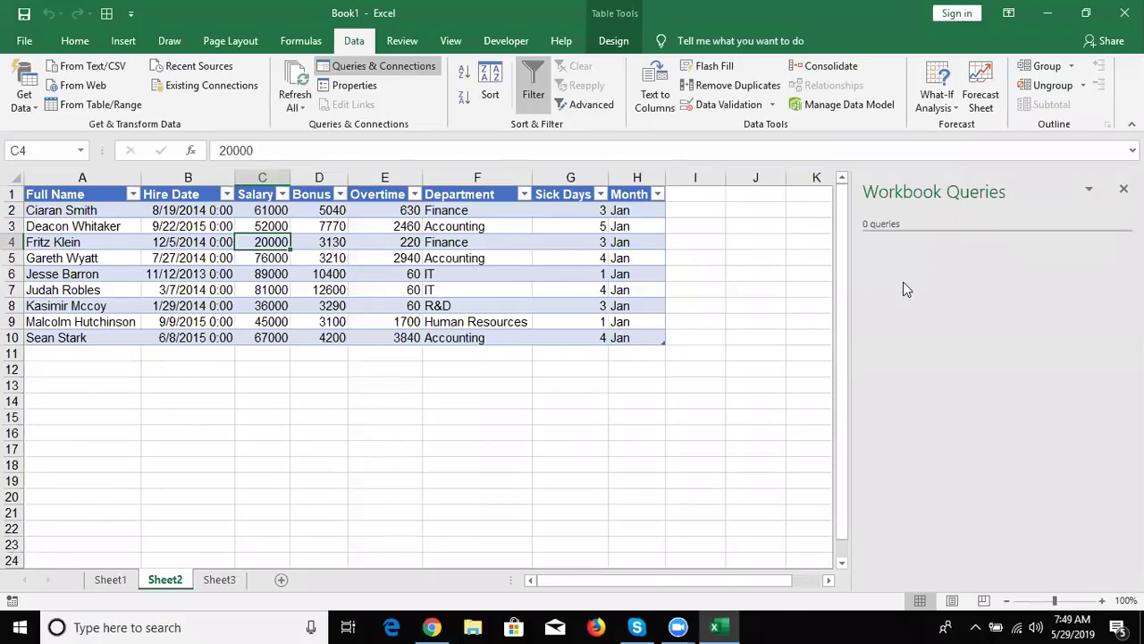
{"action": "left_click", "coordinate": [356, 85]}
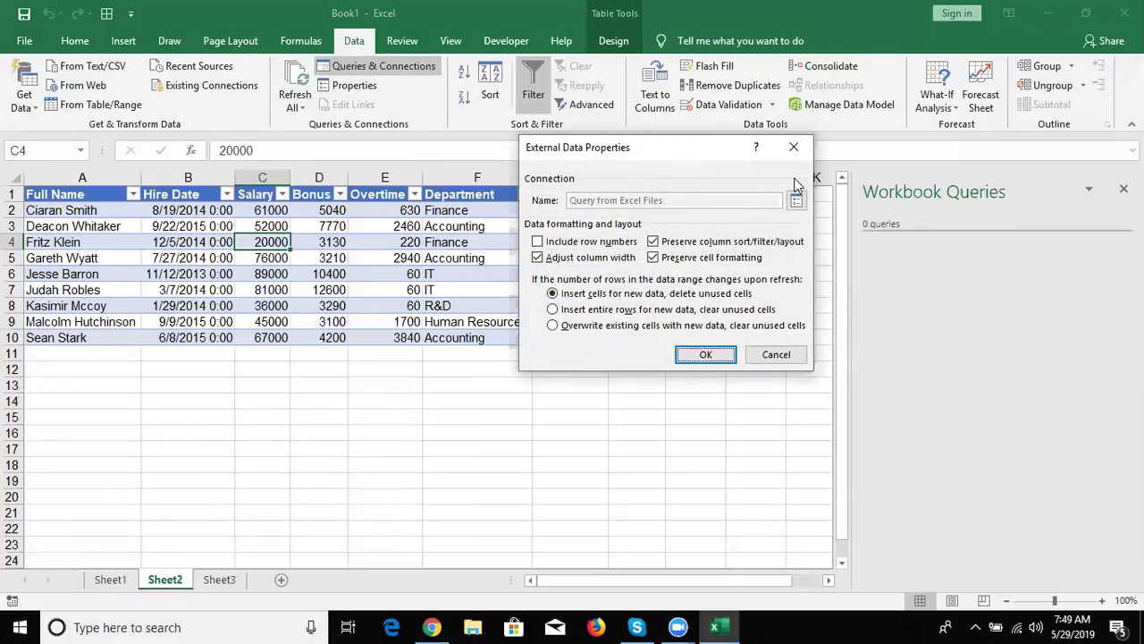
{"action": "left_click", "coordinate": [795, 154]}
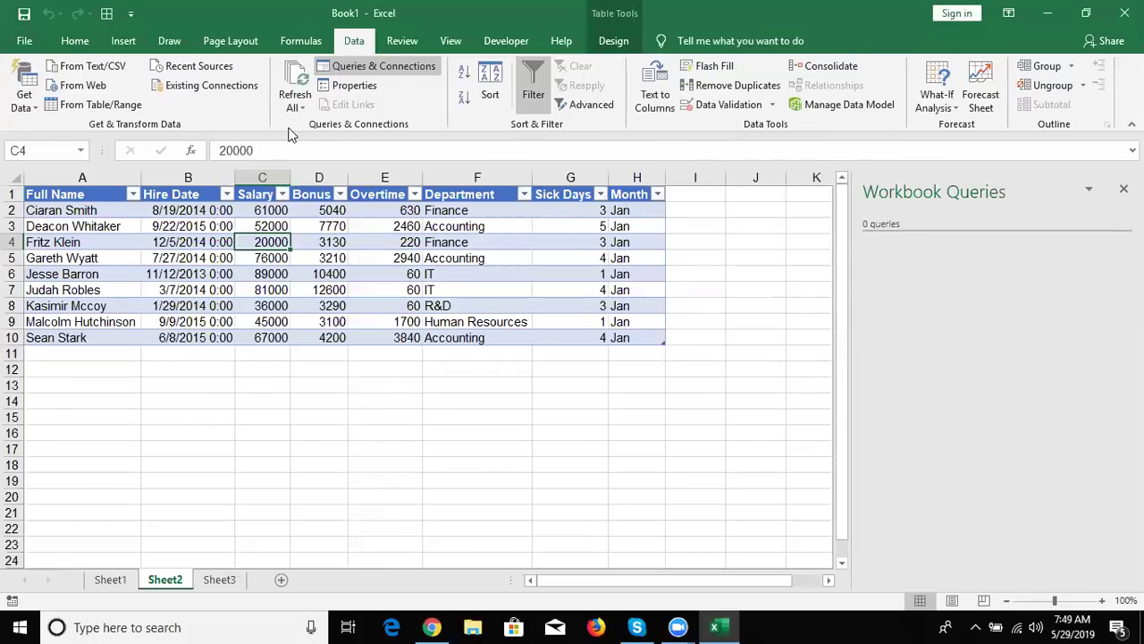
{"action": "left_click", "coordinate": [305, 107]}
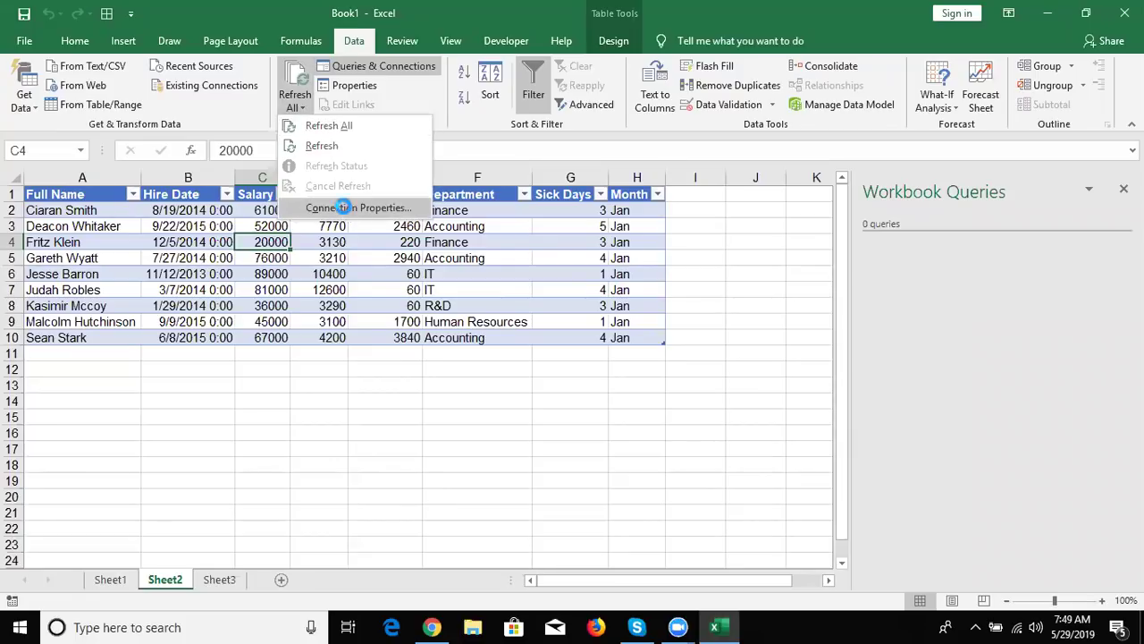
In the query's Connection Properties command text, replace 'Jan' in the WHERE clause with ?
{"action": "left_click", "coordinate": [344, 208]}
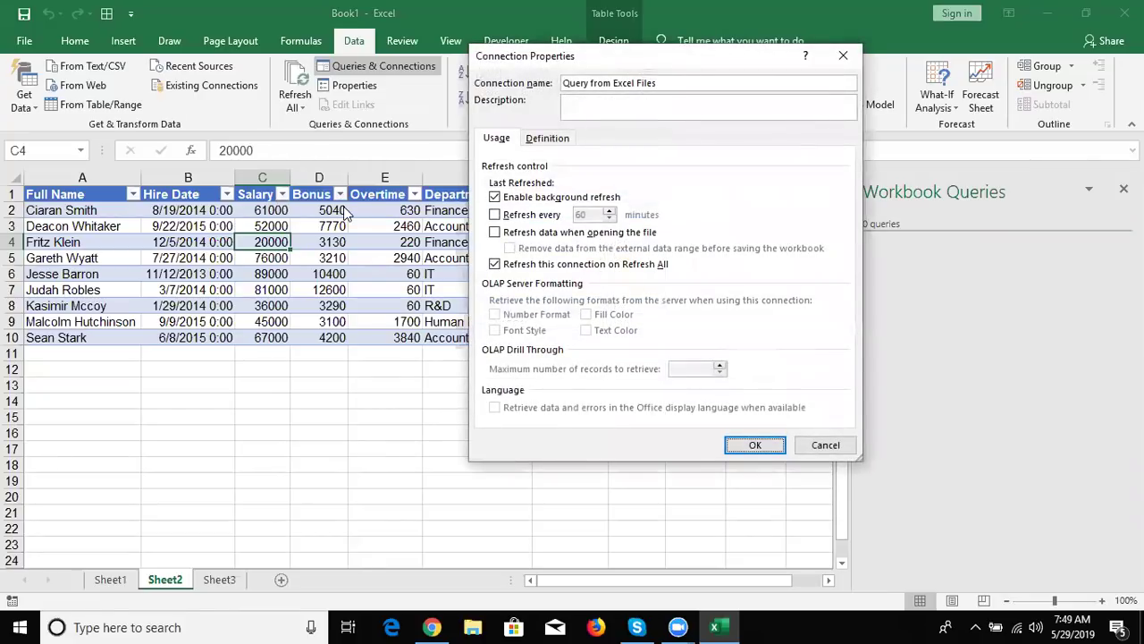
{"action": "left_click", "coordinate": [559, 143]}
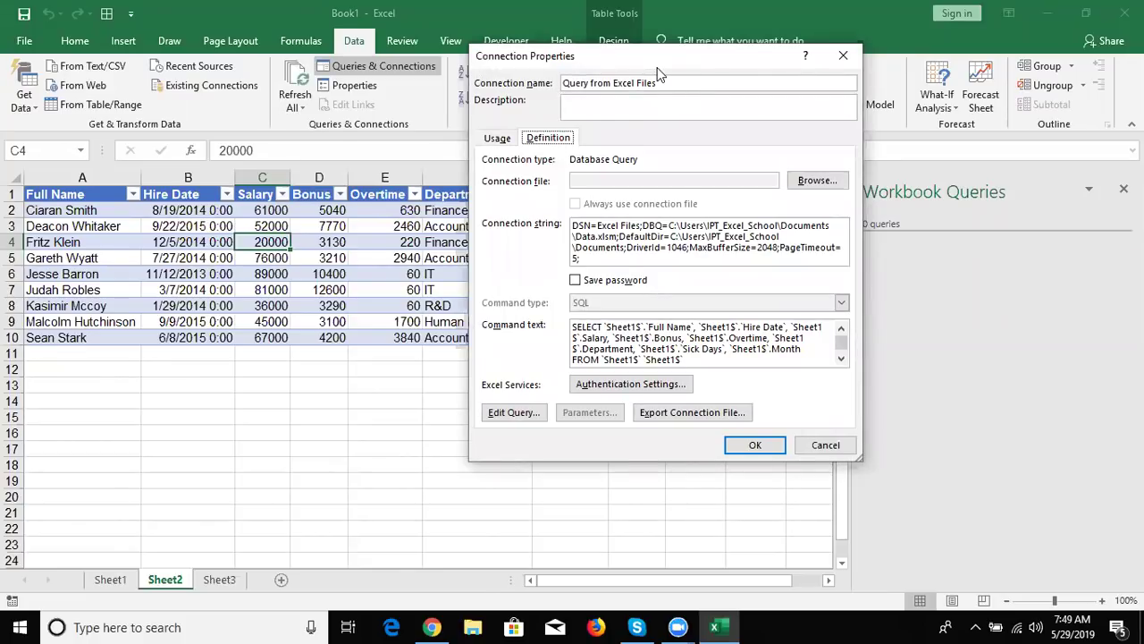
{"action": "left_click_drag", "start_coordinate": [657, 75], "coordinate": [271, 209]}
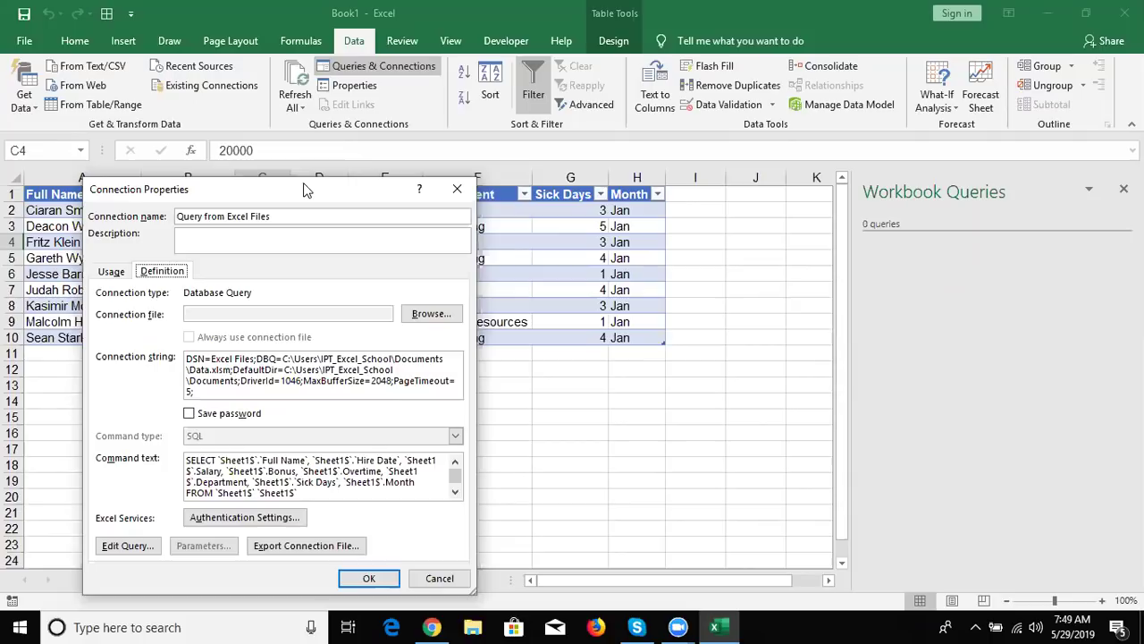
{"action": "left_click_drag", "start_coordinate": [304, 189], "coordinate": [317, 100]}
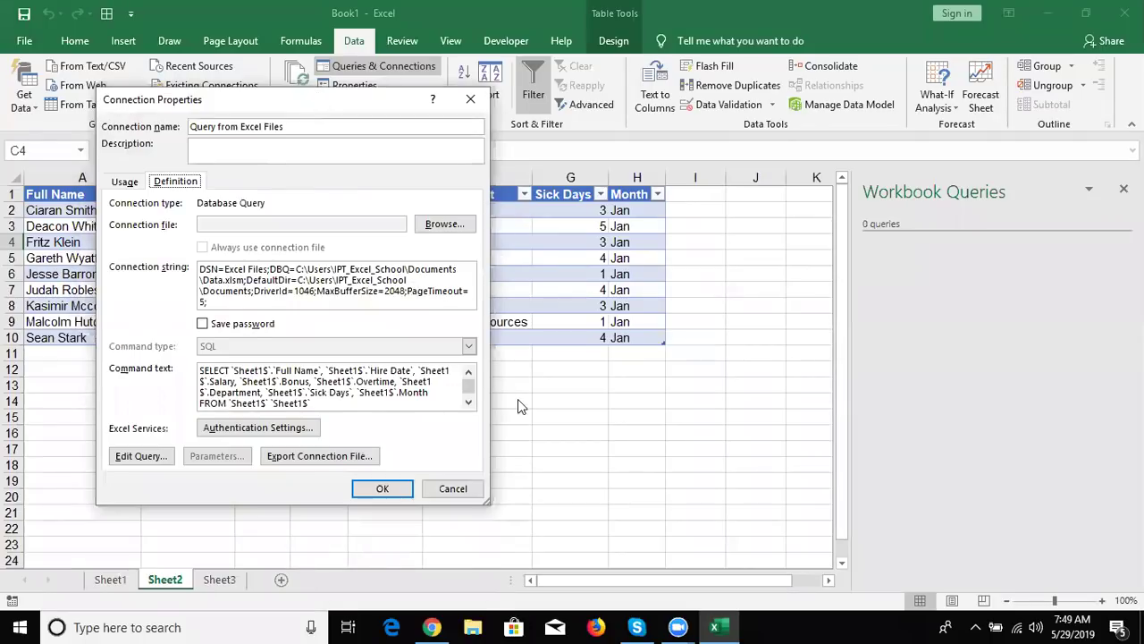
{"action": "left_click", "coordinate": [469, 402]}
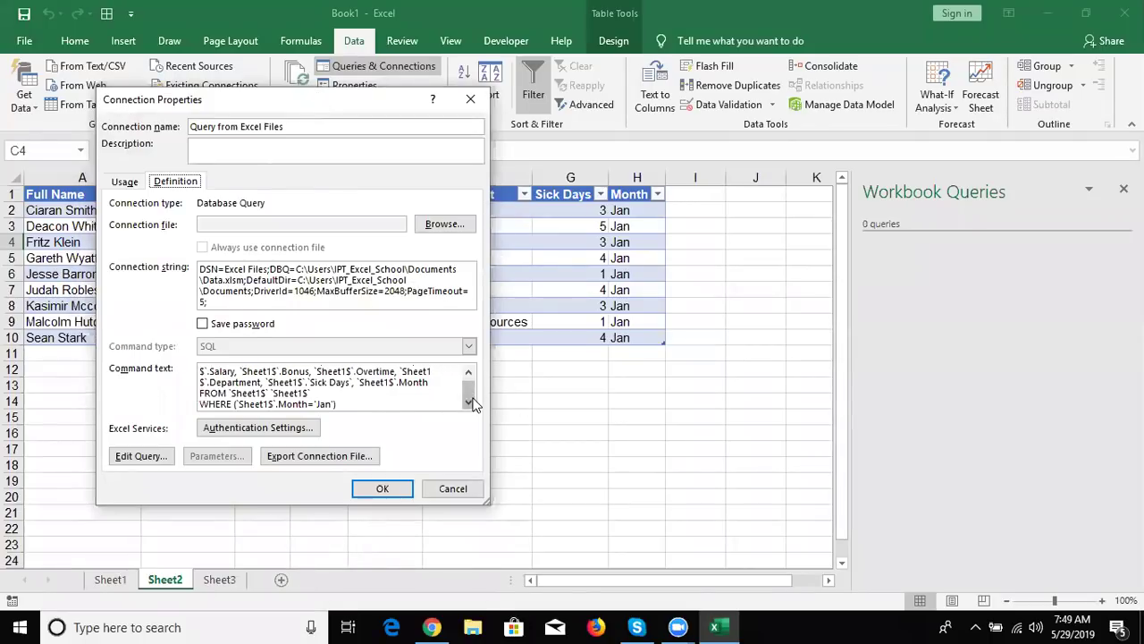
{"action": "left_click", "coordinate": [316, 403]}
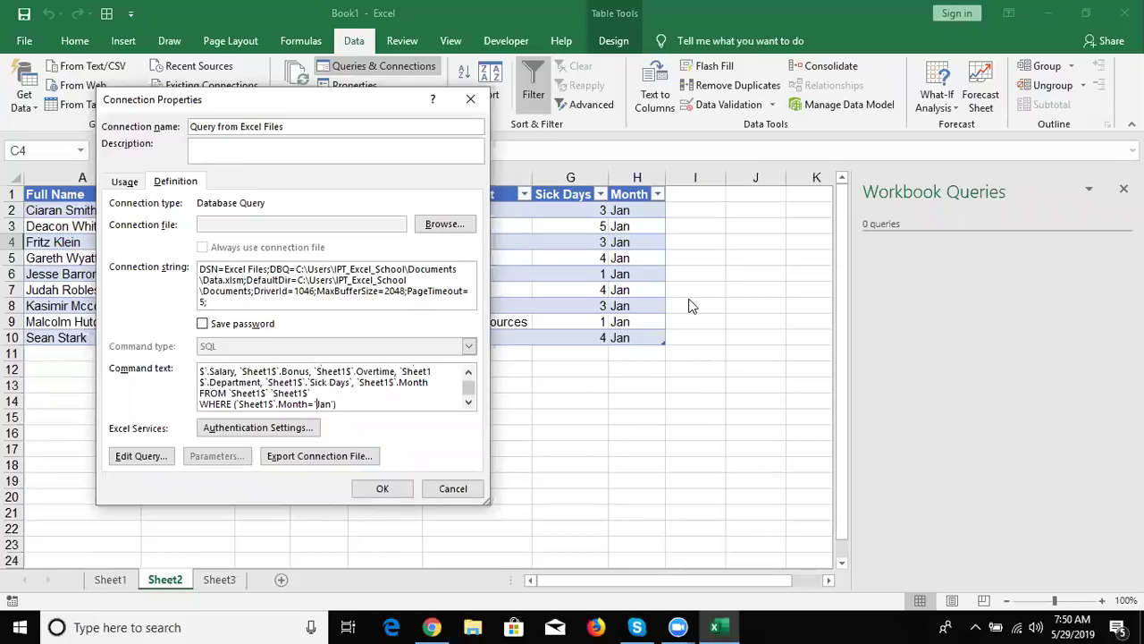
{"action": "key", "text": "Delete"}
{"action": "key", "text": "Delete"}
{"action": "key", "text": "Delete"}
{"action": "key", "text": "BackSpace"}
{"action": "key", "text": "Delete"}
{"action": "type", "text": "?"}
Apply the edited query and bind Parameter1 to cell J2, using that value and refreshing automatically
{"action": "left_click", "coordinate": [386, 485]}
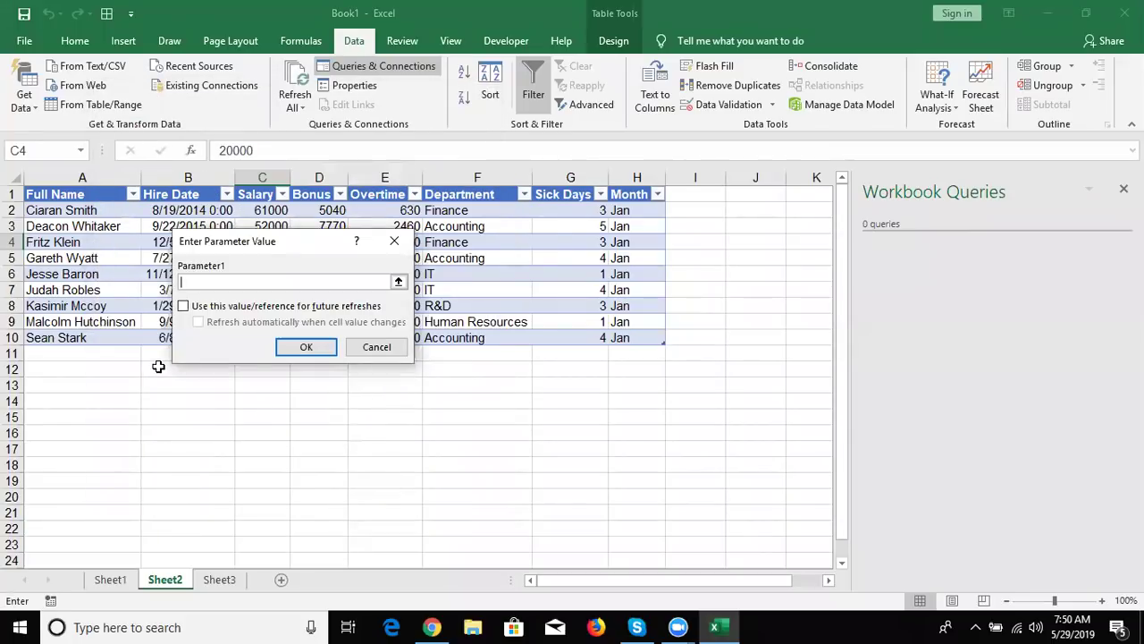
{"action": "left_click", "coordinate": [766, 207]}
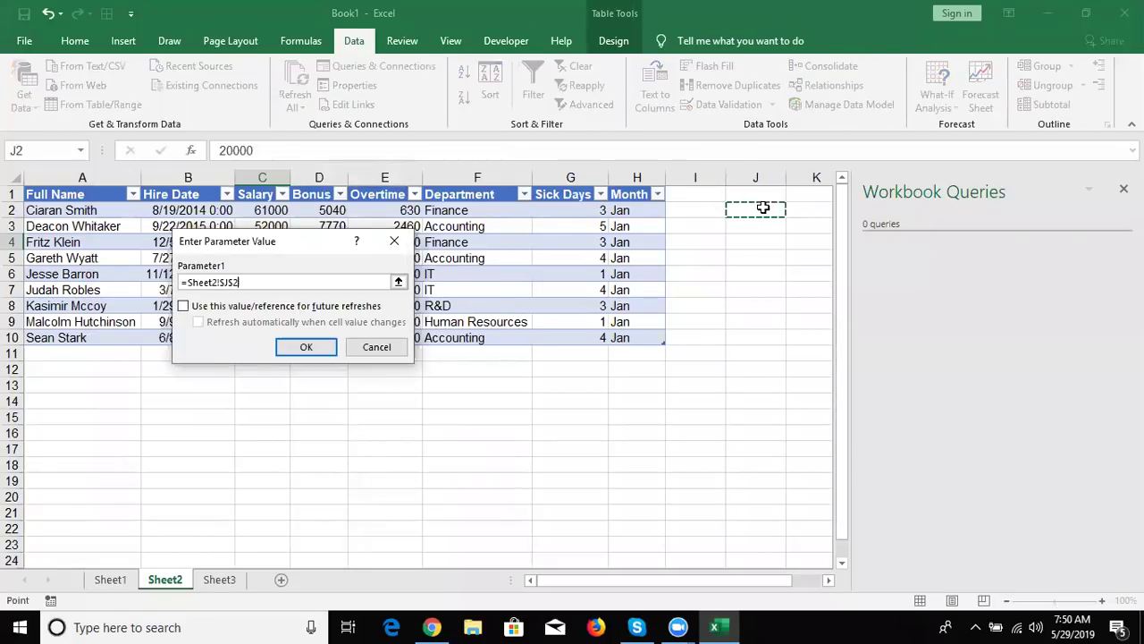
{"action": "left_click", "coordinate": [183, 307]}
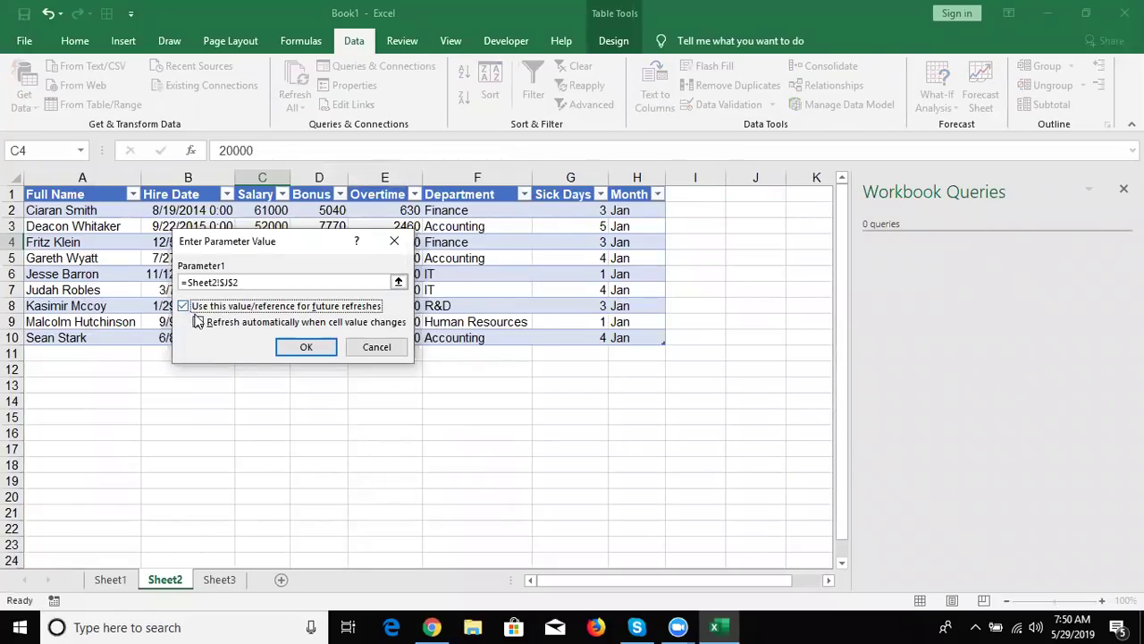
{"action": "left_click", "coordinate": [198, 323]}
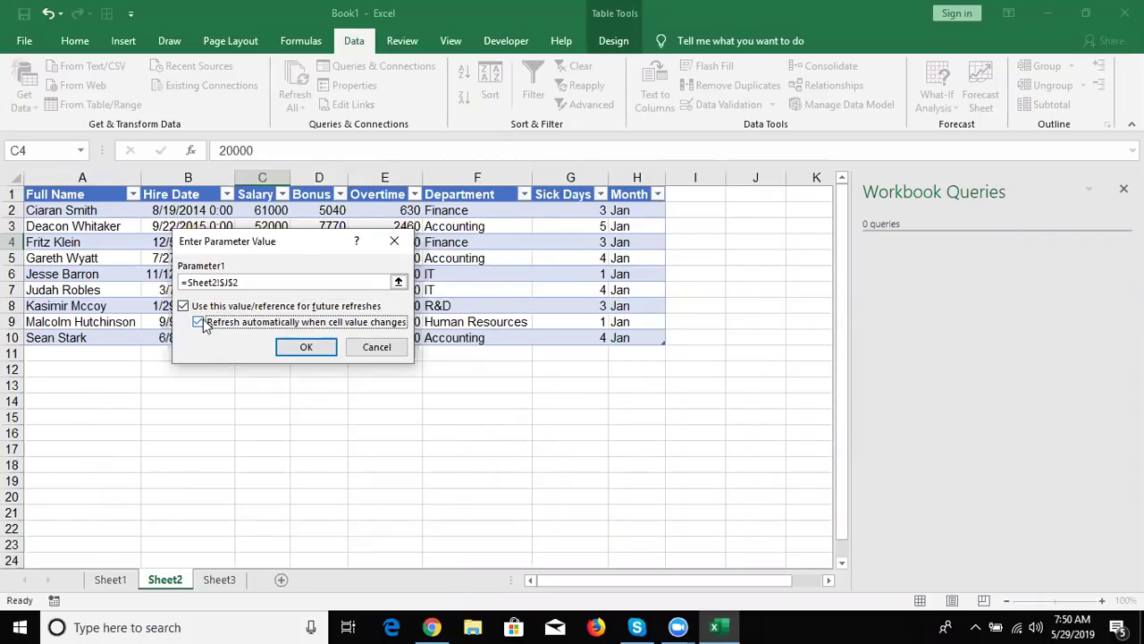
{"action": "left_click", "coordinate": [291, 354]}
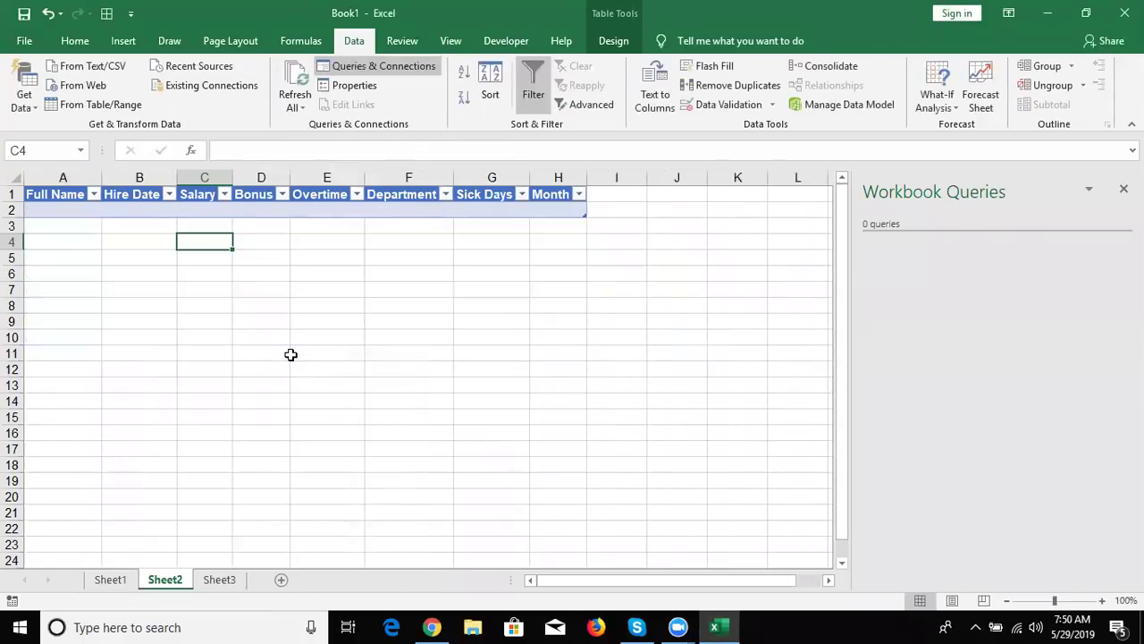
Enter the heading 'Month' in cell J1 above the parameter cell
{"action": "left_click", "coordinate": [677, 209]}
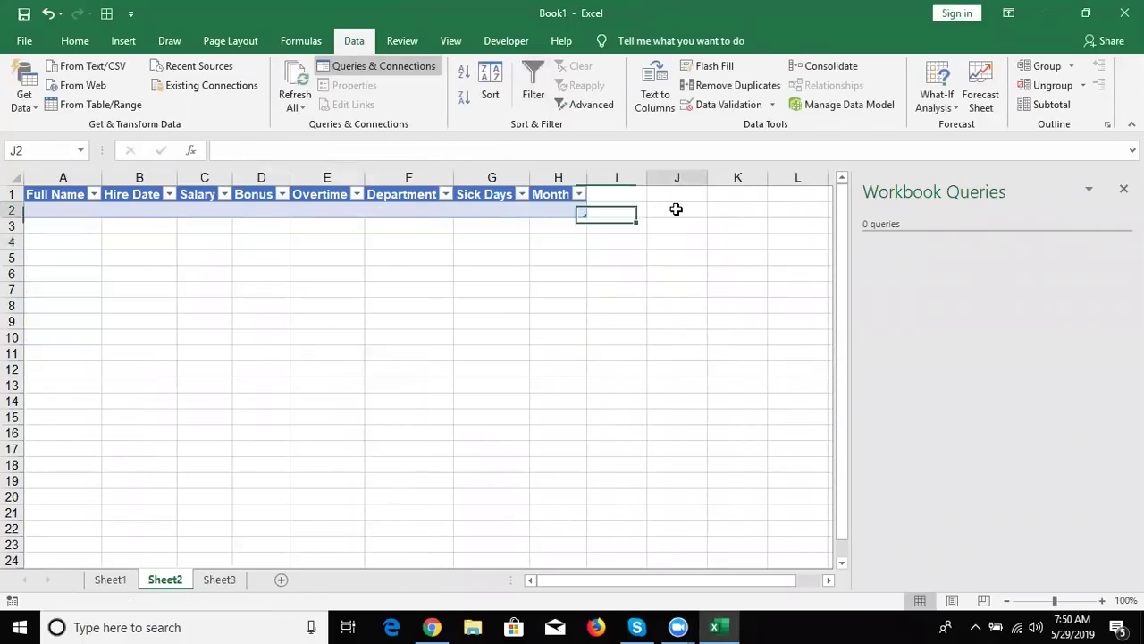
{"action": "key", "text": "Up"}
{"action": "type", "text": "mONTH"}
{"action": "key", "text": "Return"}
Enter Feb, Mar, Apr and finally May in J2, refreshing the table each time
{"action": "type", "text": "Feb"}
{"action": "key", "text": "Return"}
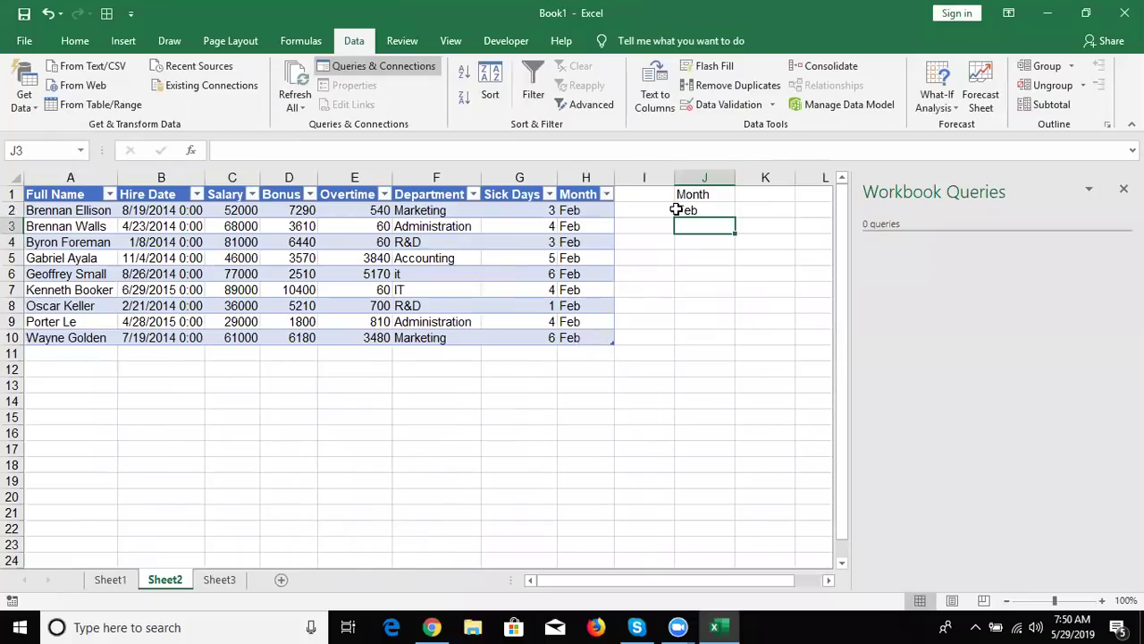
{"action": "left_click", "coordinate": [678, 211]}
{"action": "type", "text": "Mar"}
{"action": "key", "text": "Return"}
{"action": "key", "text": "Up"}
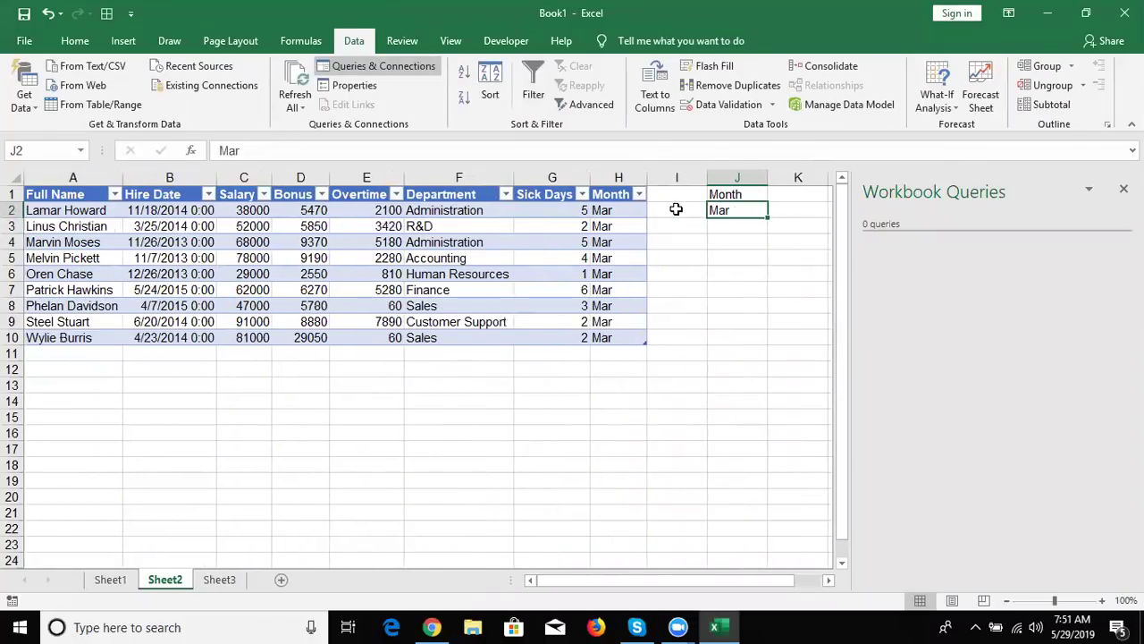
{"action": "type", "text": "Apr"}
{"action": "key", "text": "Return"}
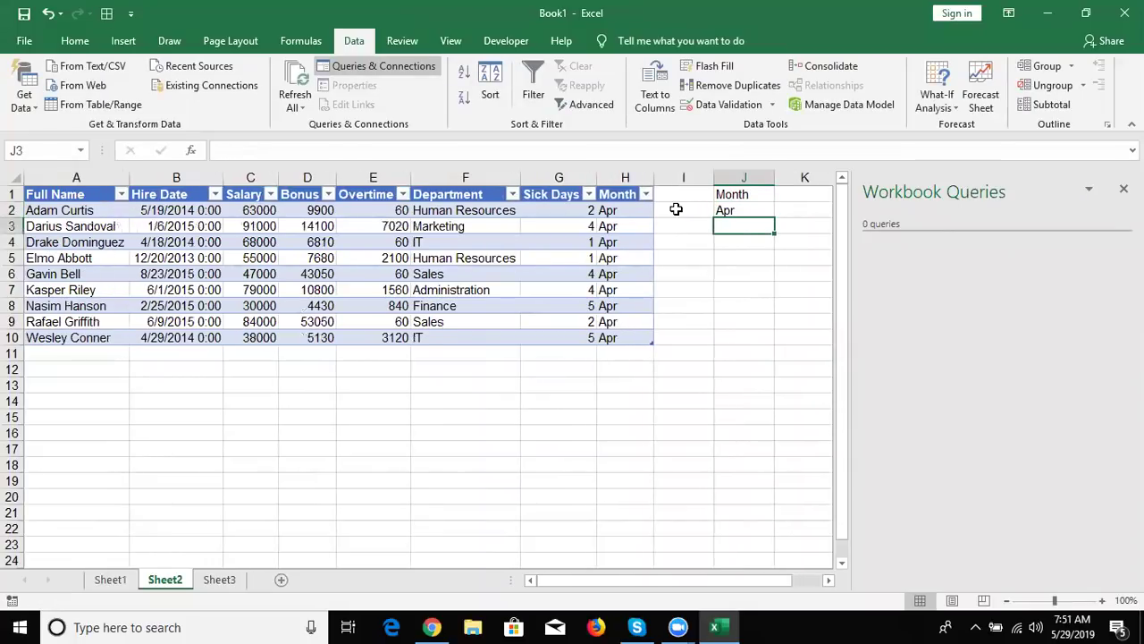
{"action": "key", "text": "Up"}
{"action": "type", "text": "Ma"}
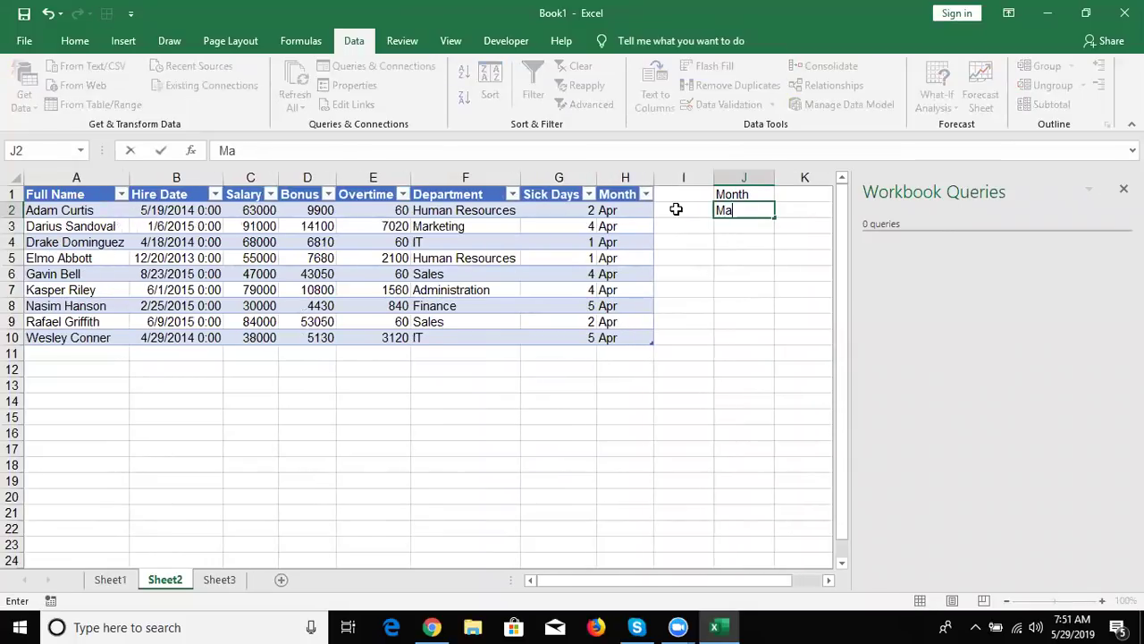
{"action": "type", "text": "y"}
{"action": "key", "text": "Return"}
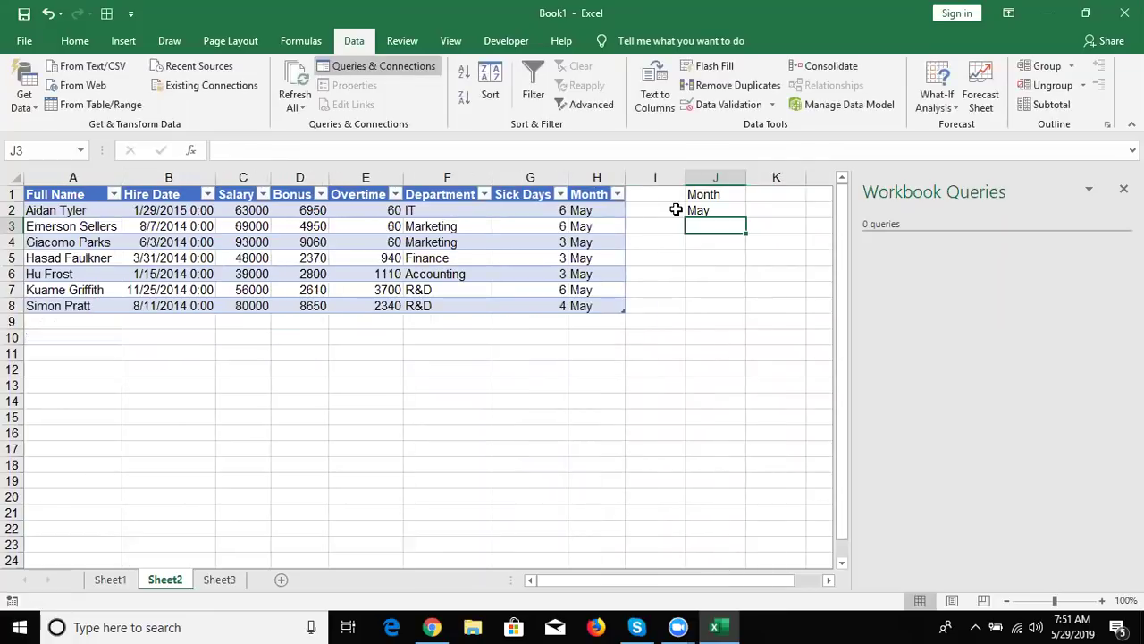
{"action": "key", "text": "Up"}
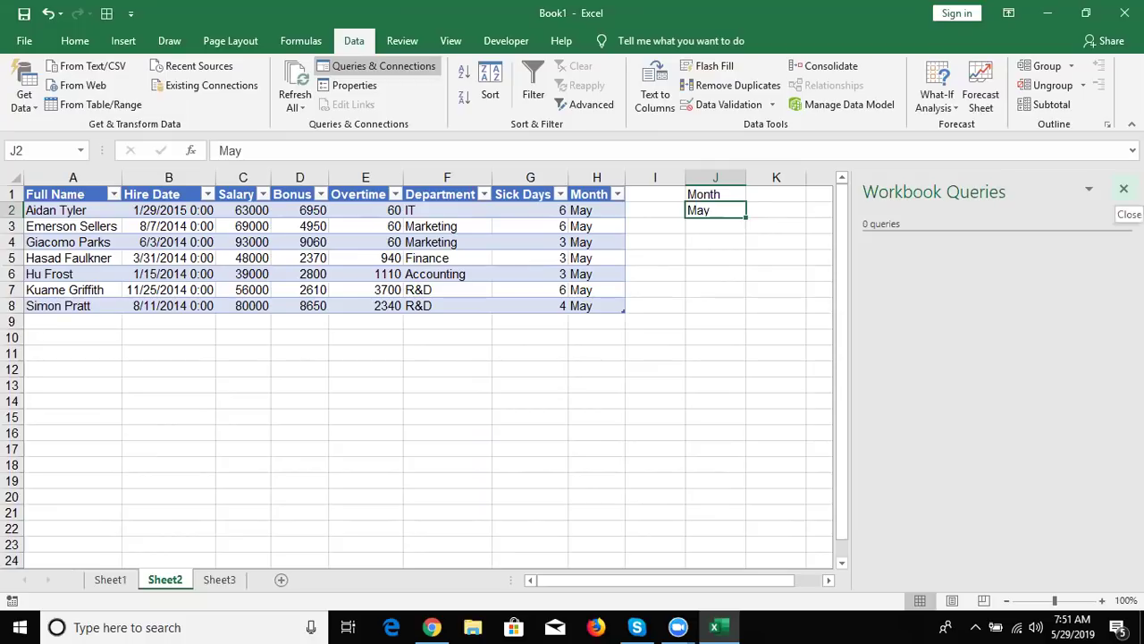
Close the Workbook Queries pane and open the query's definition through Refresh All > Connection Properties
{"action": "left_click", "coordinate": [1124, 188]}
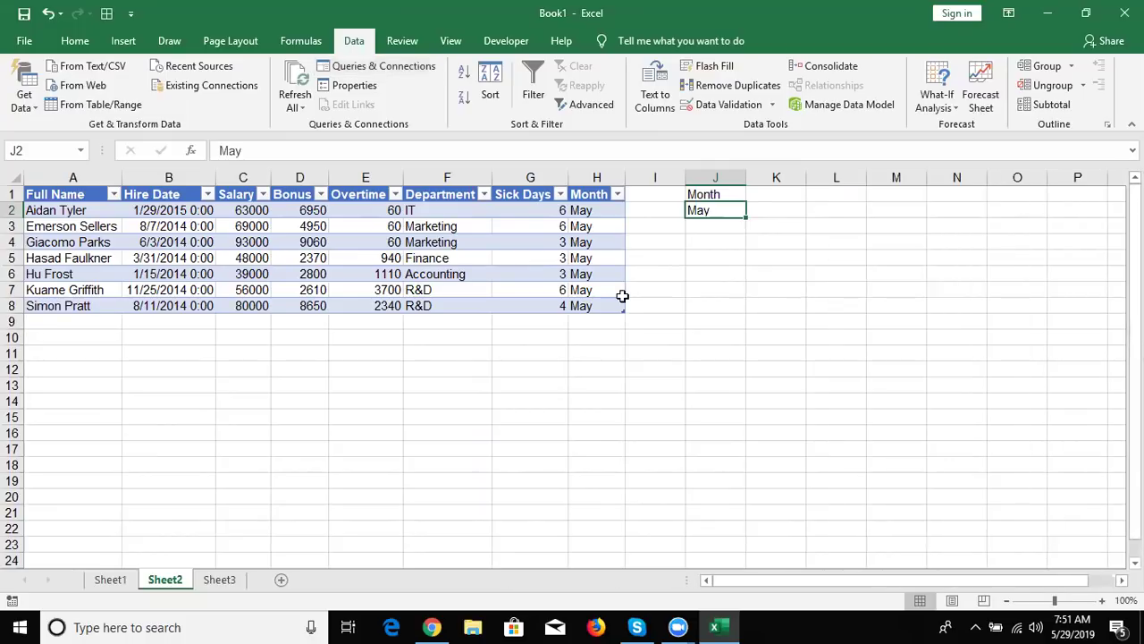
{"action": "left_click", "coordinate": [561, 275]}
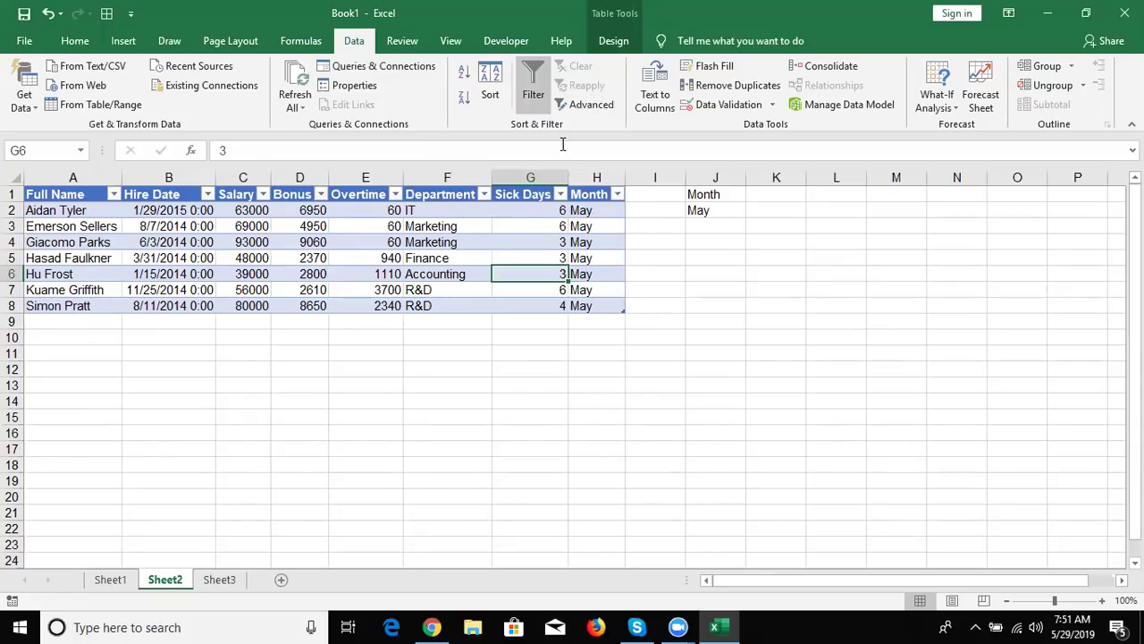
{"action": "left_click", "coordinate": [295, 111]}
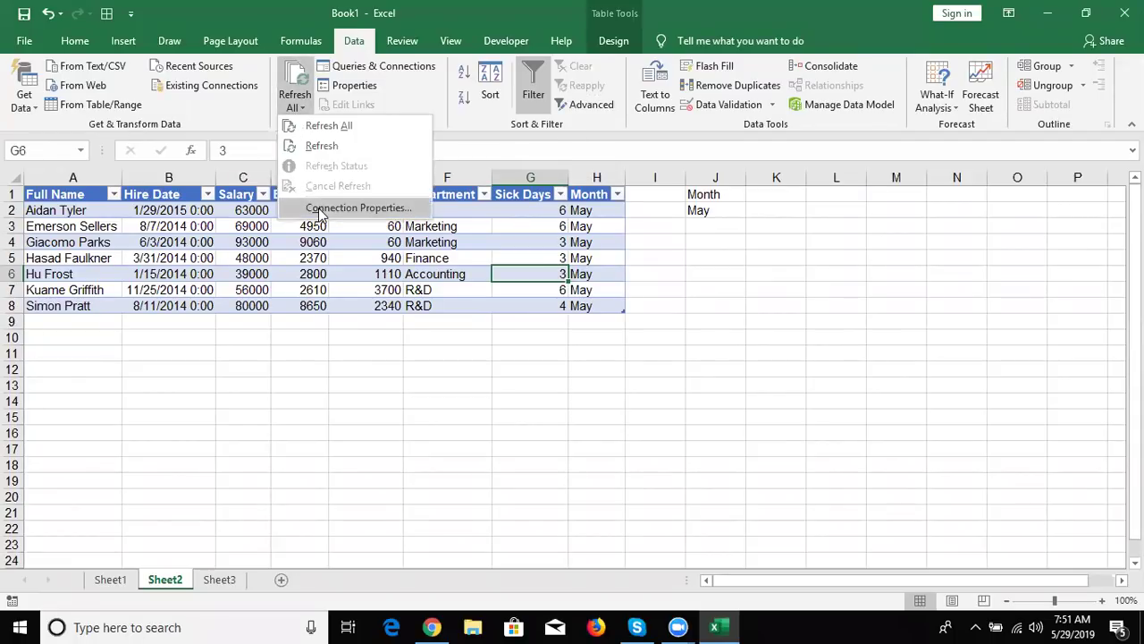
{"action": "left_click", "coordinate": [320, 209]}
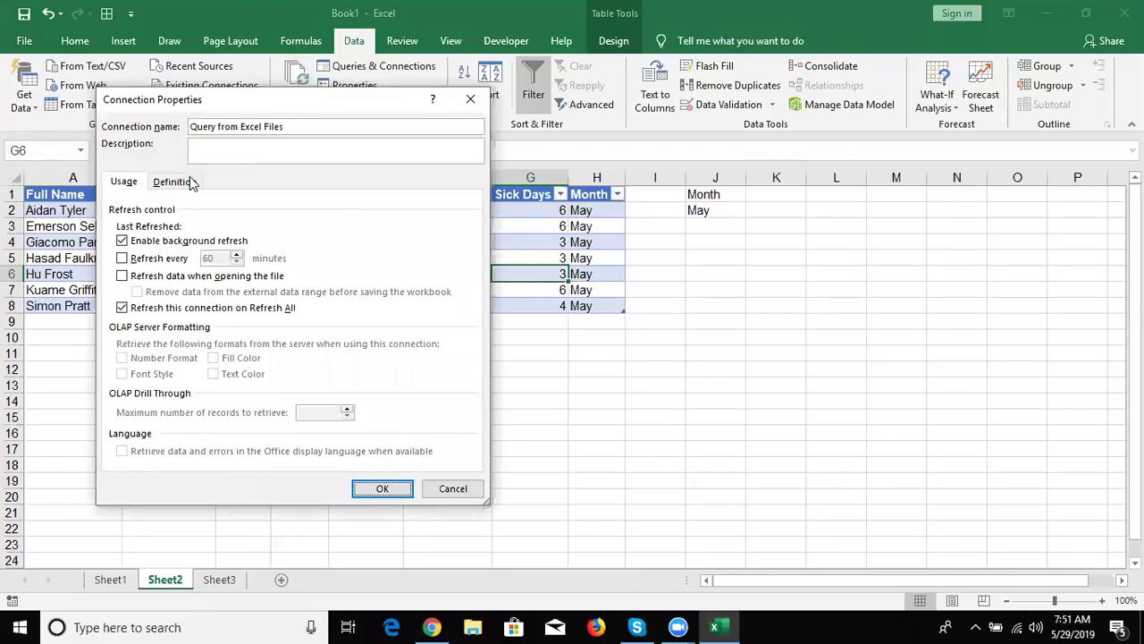
{"action": "left_click", "coordinate": [190, 180]}
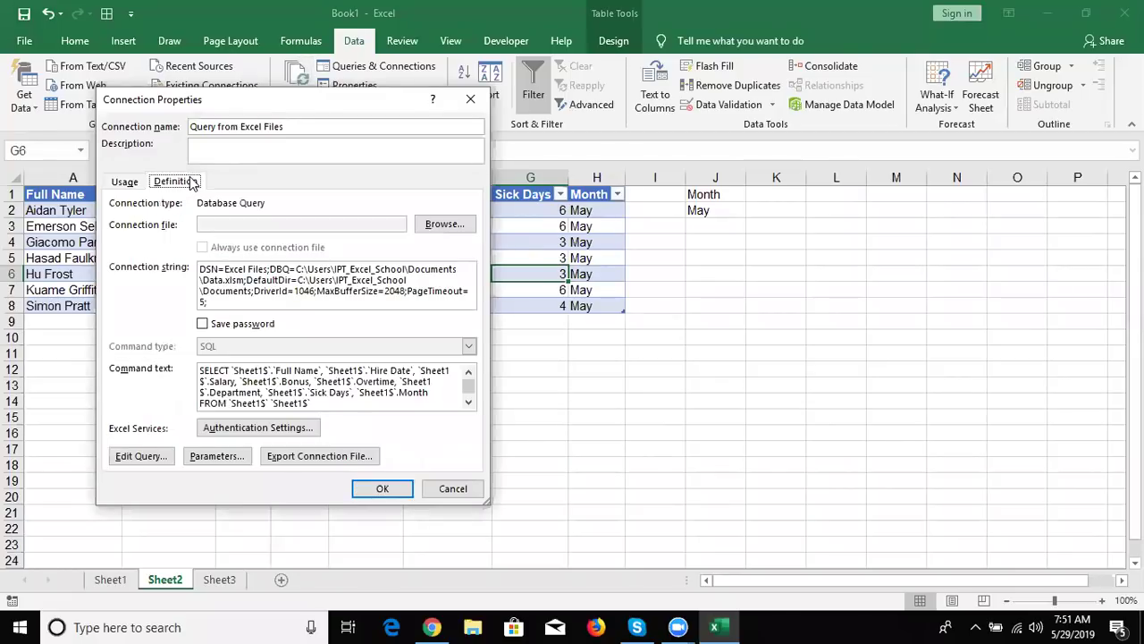
{"action": "left_click", "coordinate": [468, 402]}
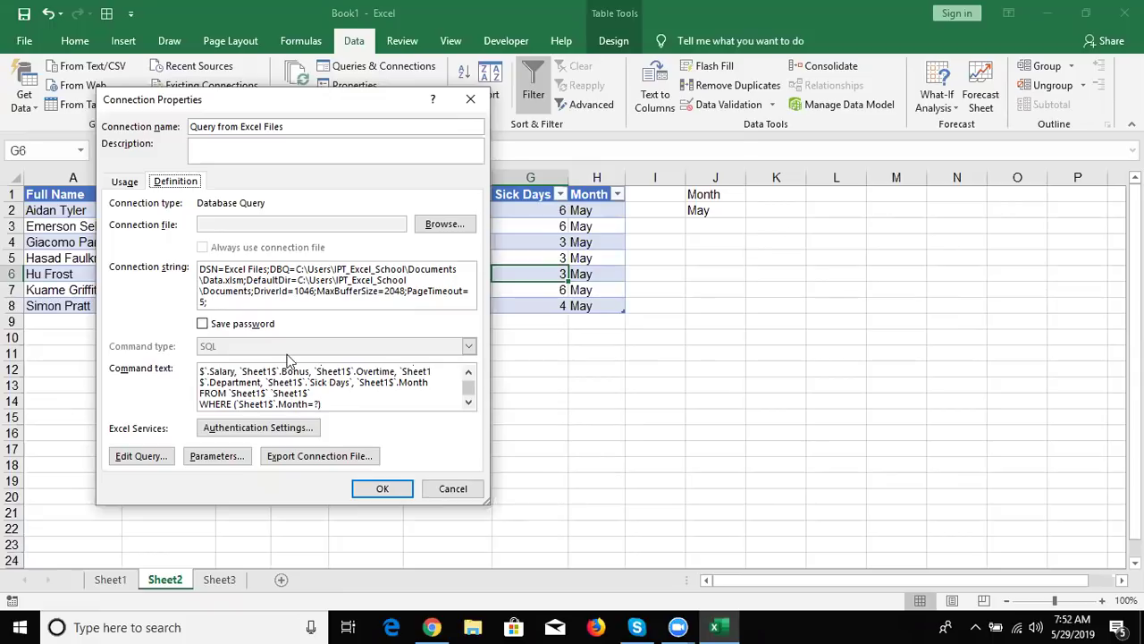
Append 'or' plus a pasted second Month=? condition to the WHERE clause
{"action": "left_click", "coordinate": [240, 404]}
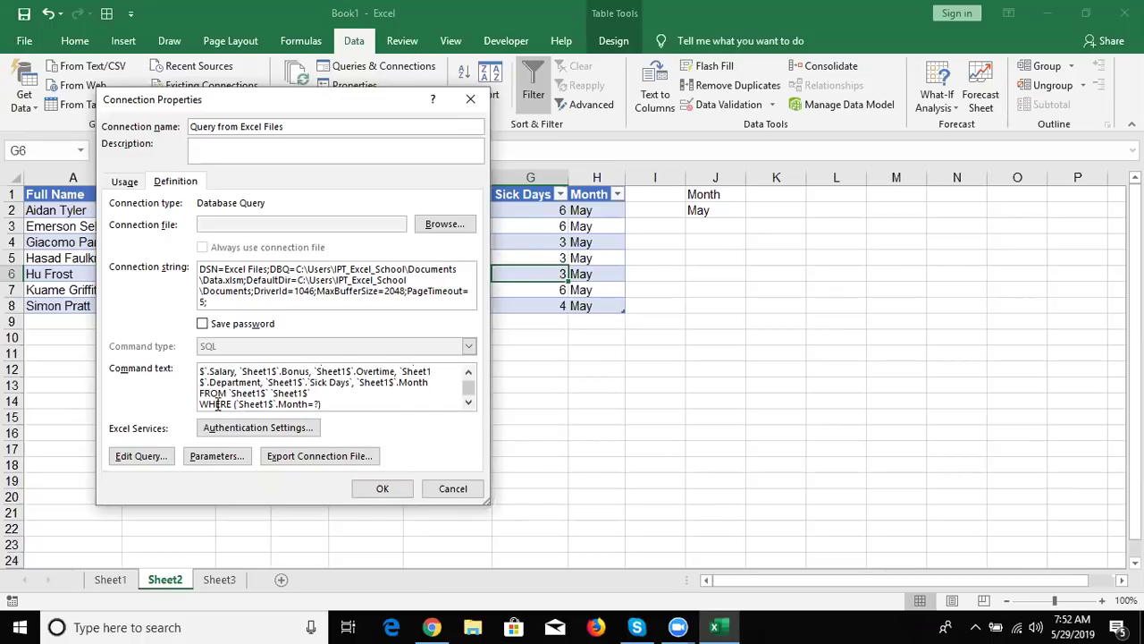
{"action": "key", "text": "shift+Right"}
{"action": "key", "text": "shift+Right"}
{"action": "key", "text": "shift+Right"}
{"action": "key", "text": "ctrl+c"}
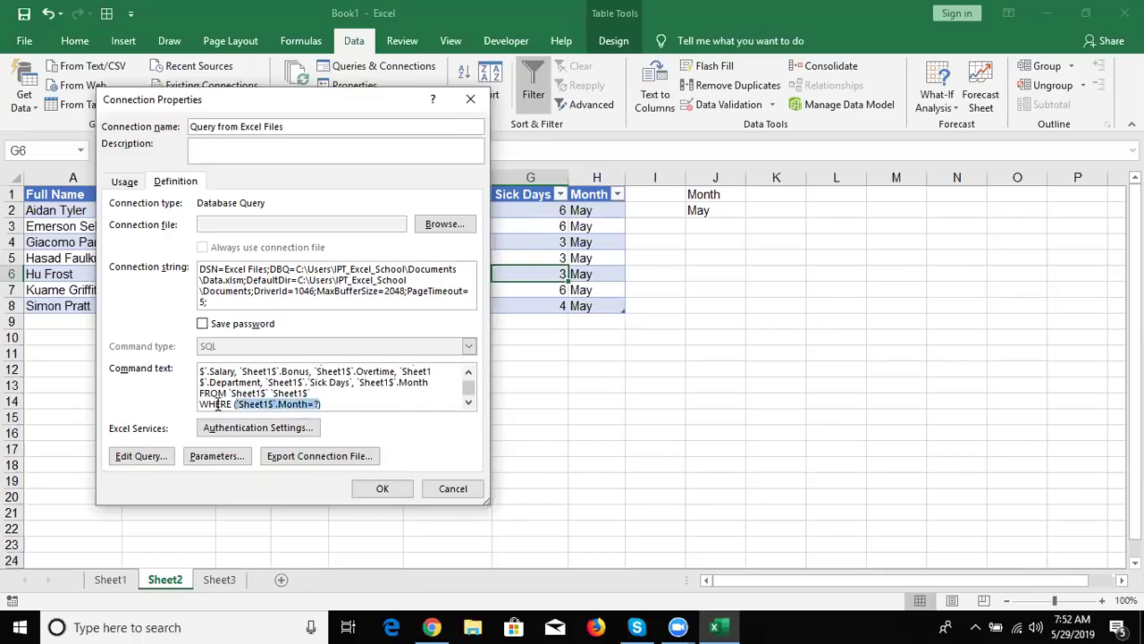
{"action": "key", "text": "Right"}
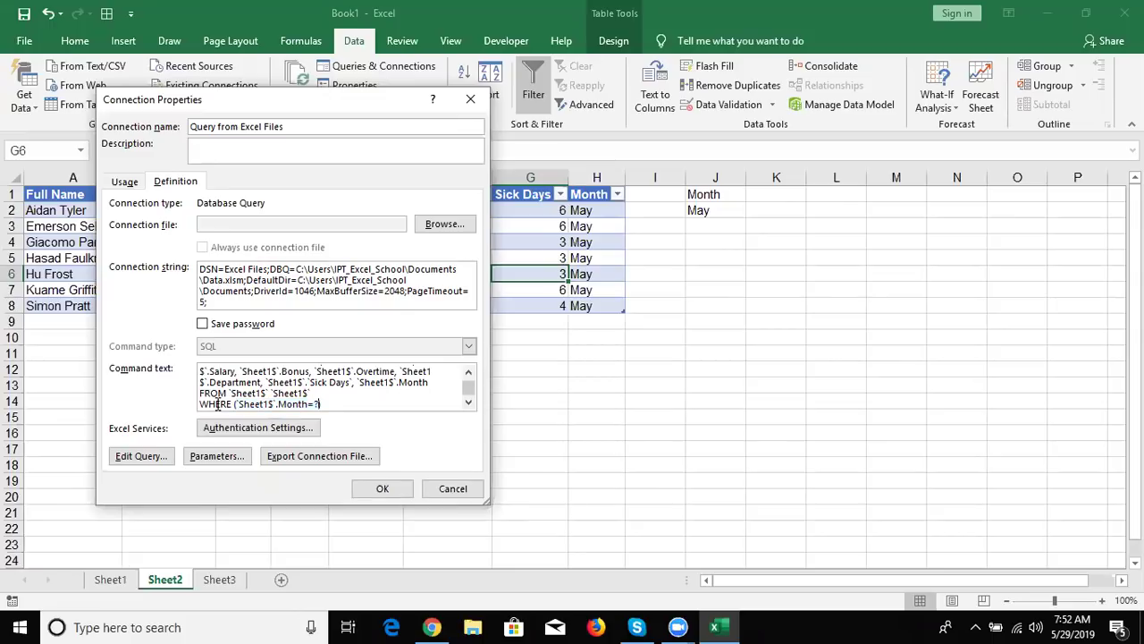
{"action": "key", "text": "BackSpace"}
{"action": "type", "text": "or"}
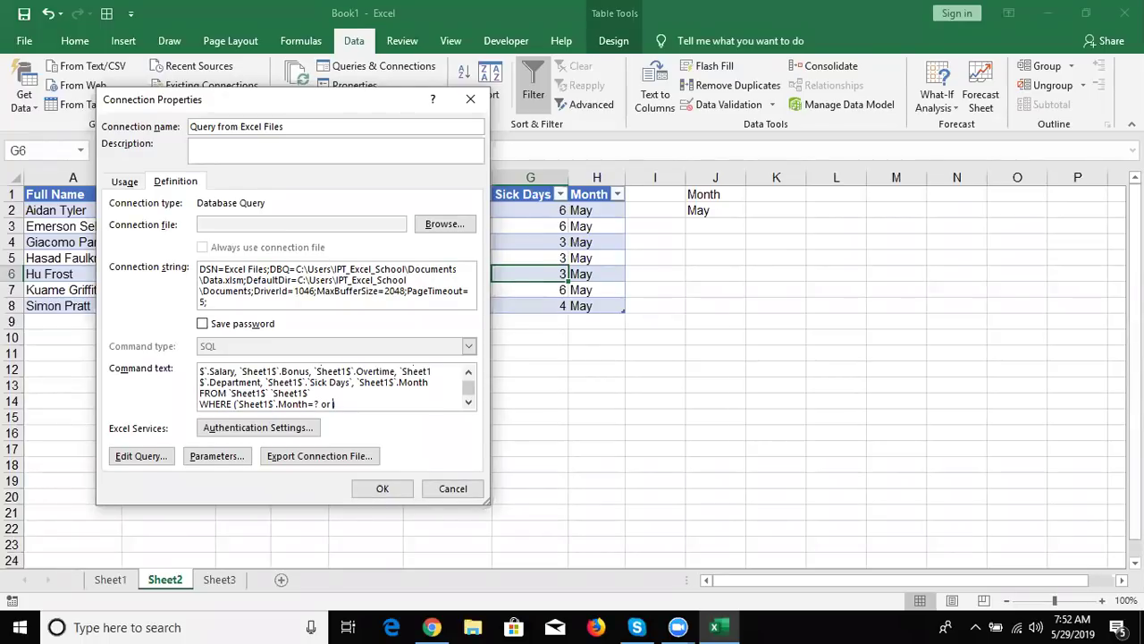
{"action": "key", "text": "ctrl+v"}
Apply the edited query and bind Parameter2 to cell K2 with automatic refresh
{"action": "left_click", "coordinate": [385, 491]}
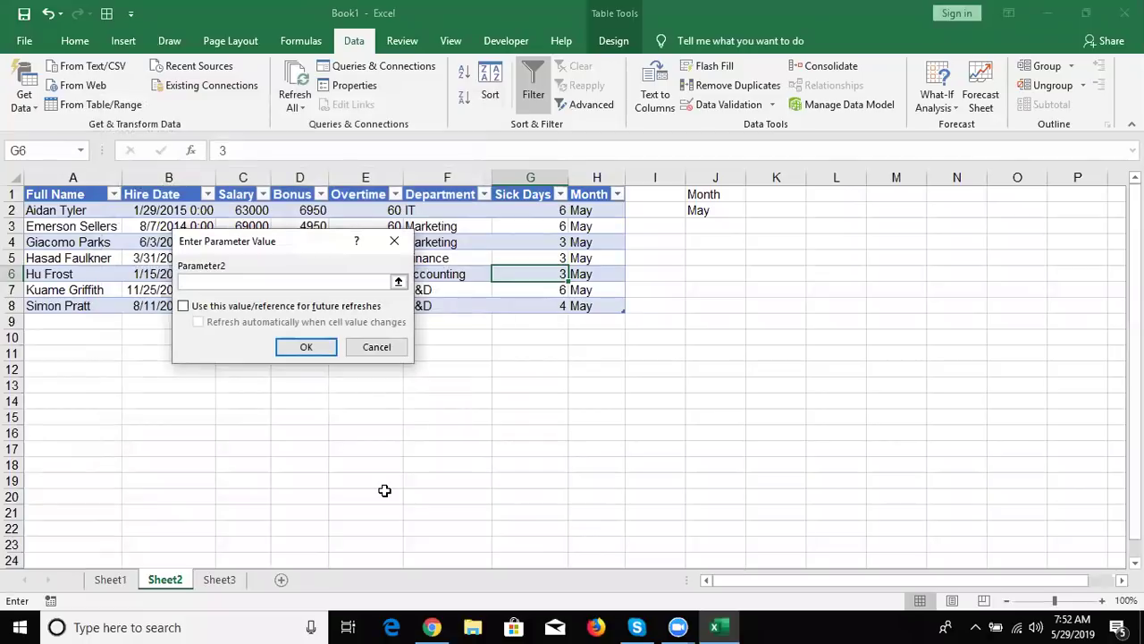
{"action": "left_click", "coordinate": [183, 306]}
{"action": "left_click", "coordinate": [198, 323]}
{"action": "left_click", "coordinate": [200, 282]}
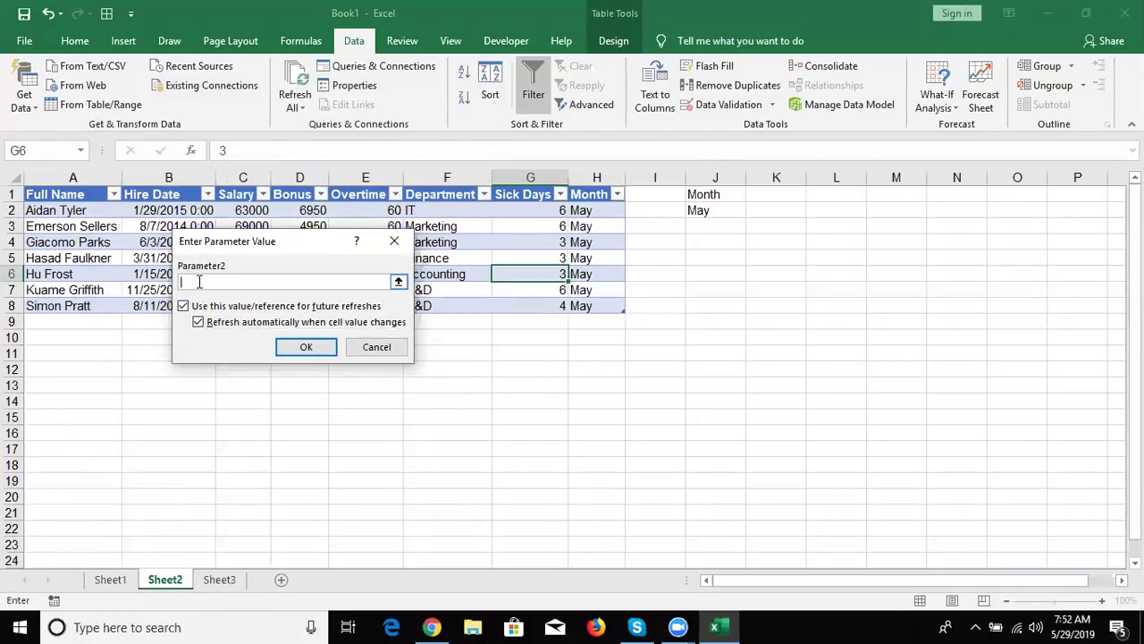
{"action": "left_click", "coordinate": [756, 210]}
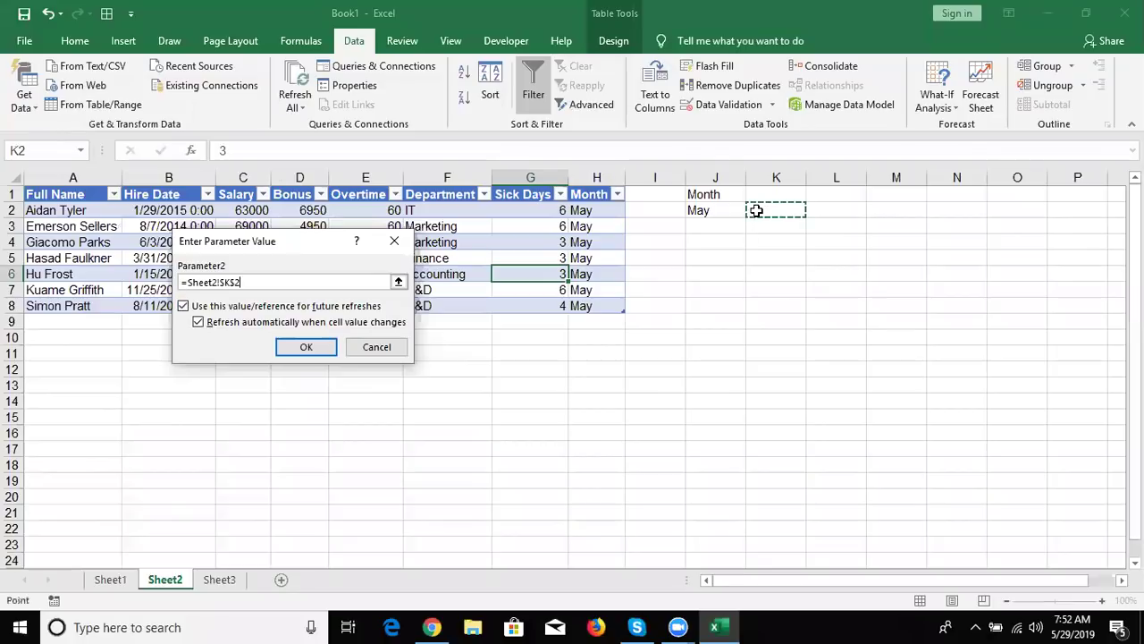
{"action": "left_click", "coordinate": [312, 349]}
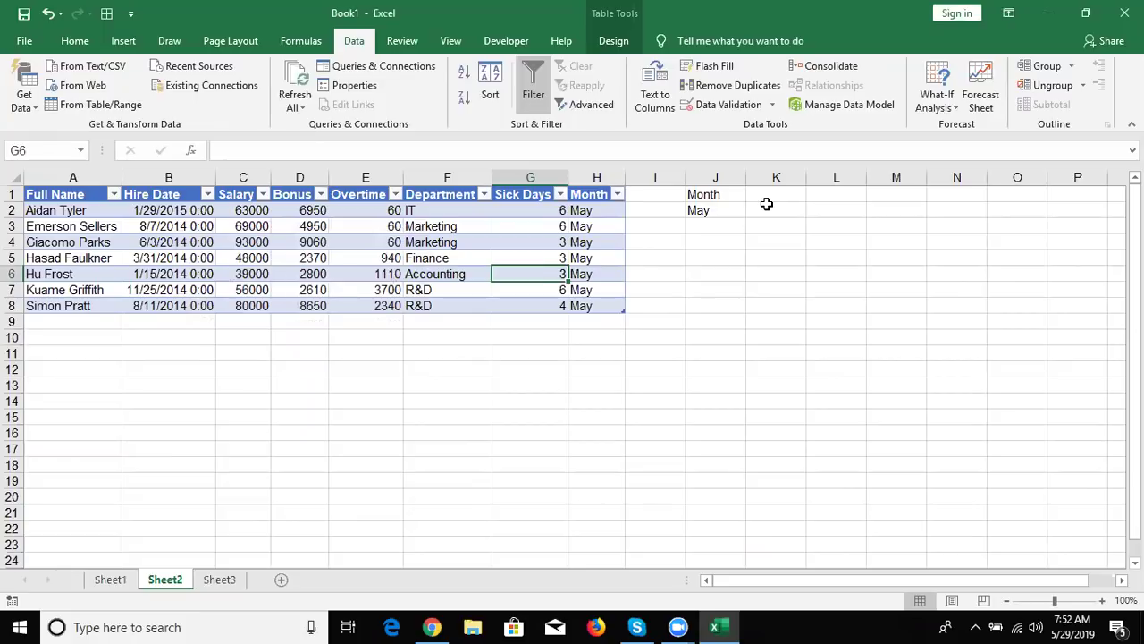
Enter Apr in K2 to list April and May records, then minimize Excel to the desktop
{"action": "double_click", "coordinate": [769, 205]}
{"action": "type", "text": "Apr"}
{"action": "key", "text": "Return"}
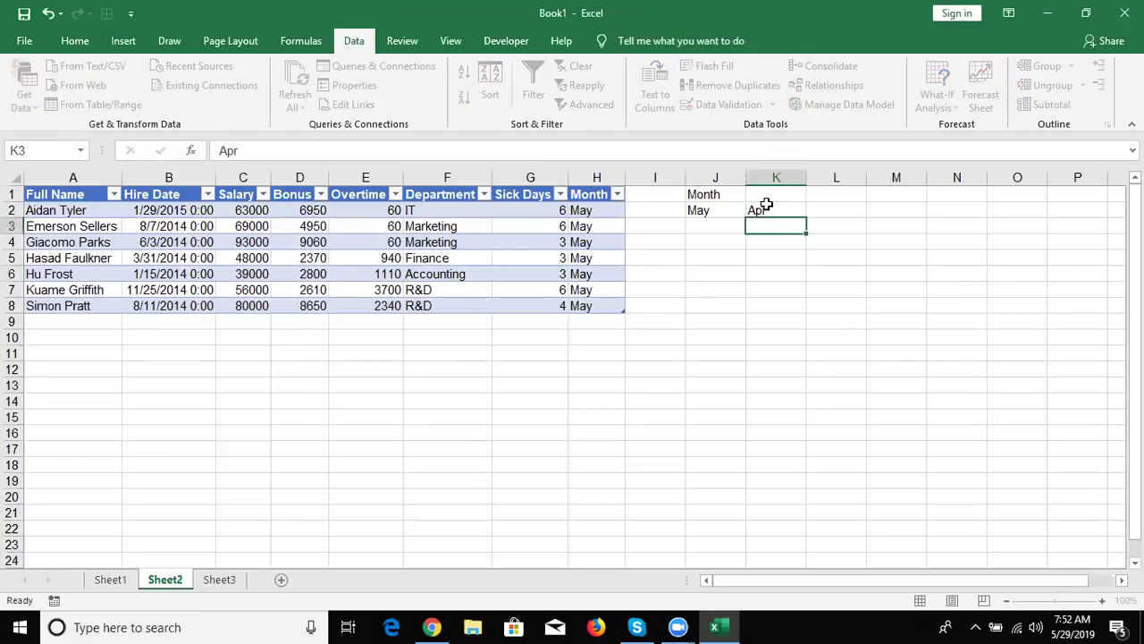
{"action": "key", "text": "Up"}
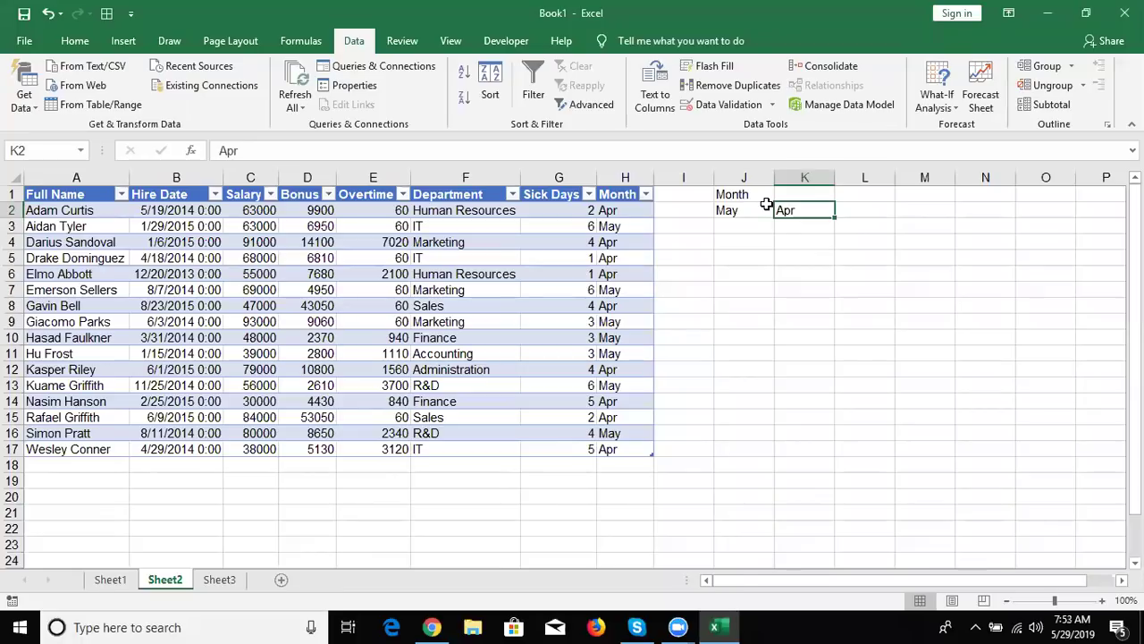
{"action": "key", "text": "super+d"}
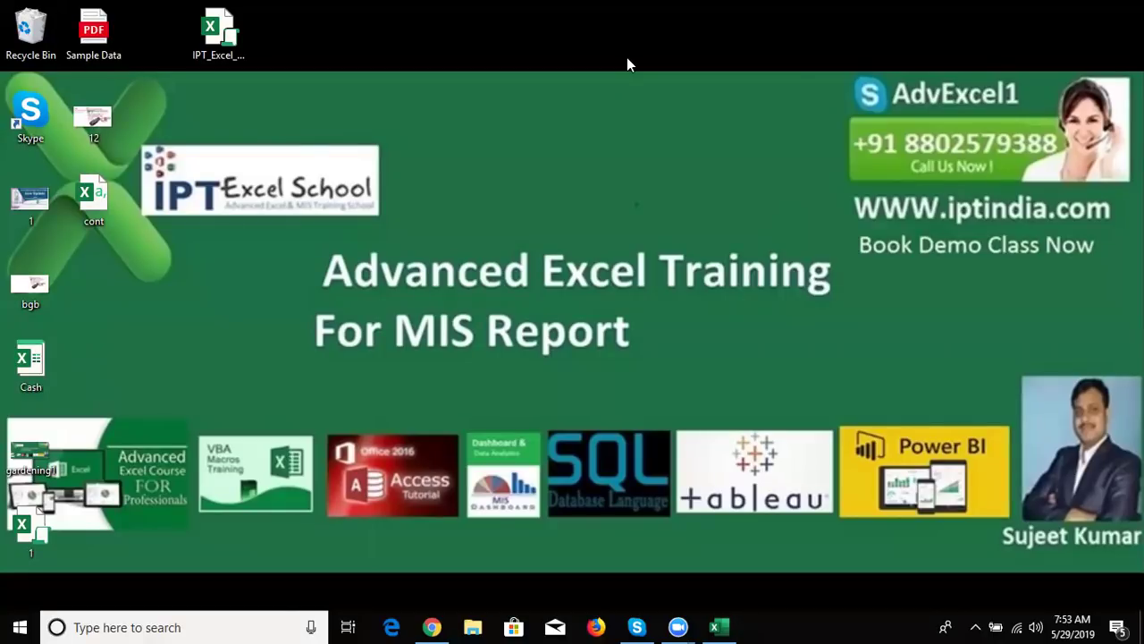
Restore Chrome and load google.com in a new tab
{"action": "mouse_move", "coordinate": [440, 619]}
{"action": "left_click", "coordinate": [433, 554]}
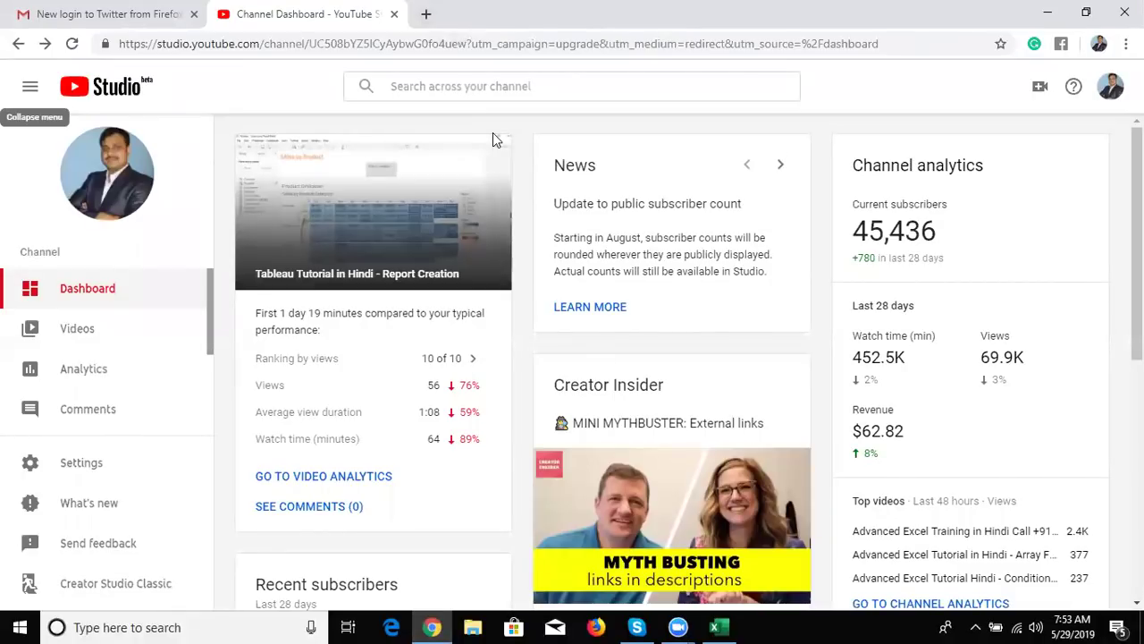
{"action": "key", "text": "ctrl+t"}
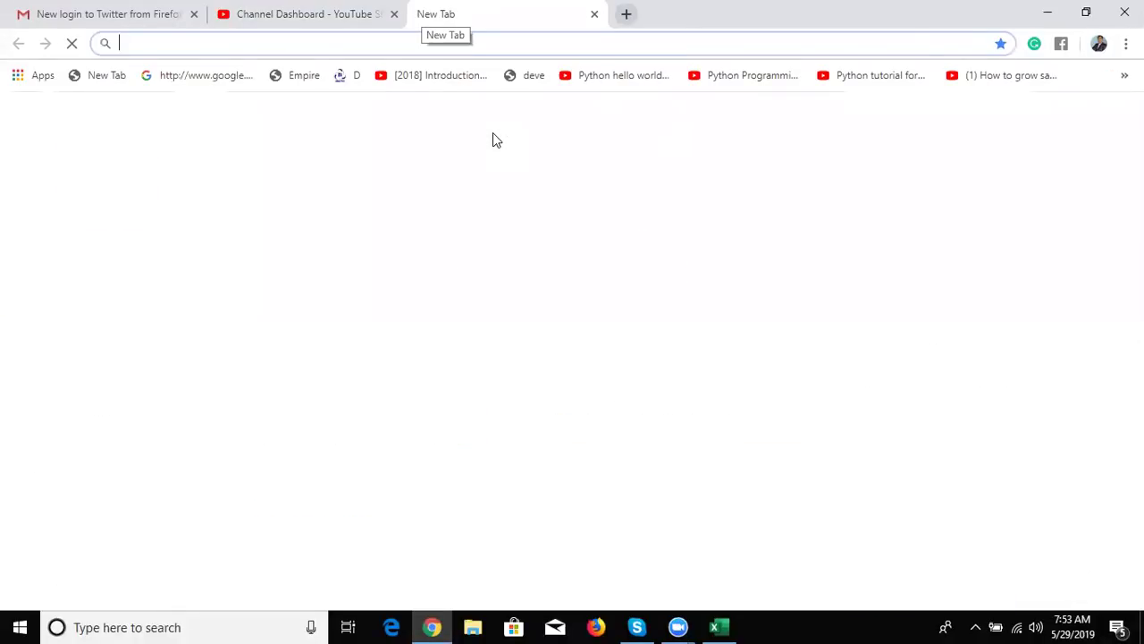
{"action": "type", "text": "google.com"}
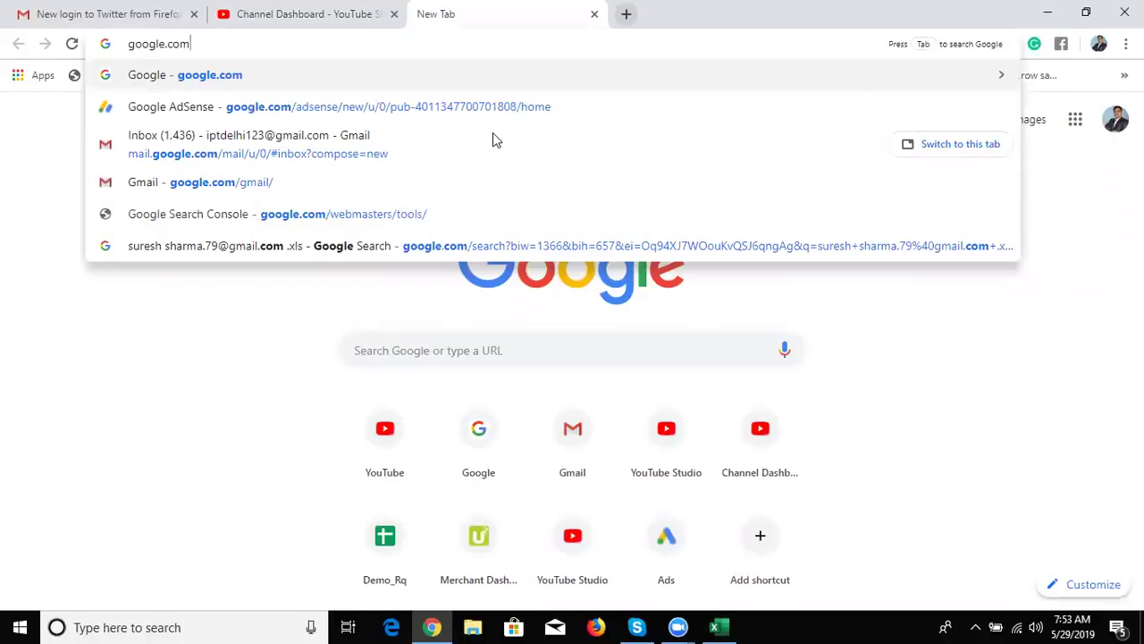
{"action": "key", "text": "Return"}
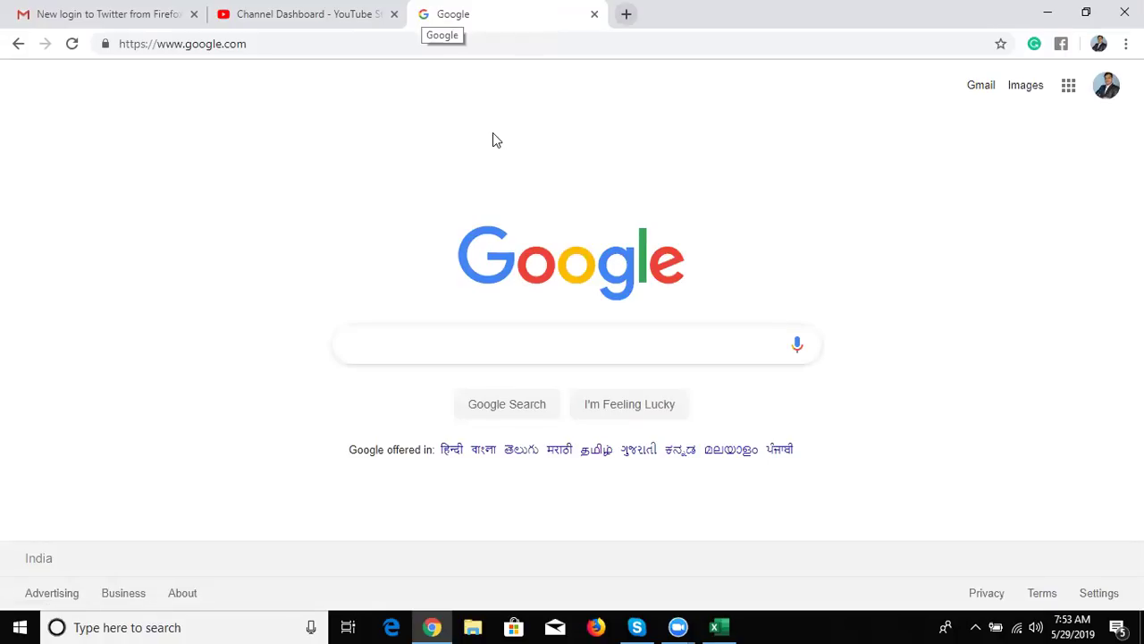
Search Google for 'sql queries' and scroll through the results
{"action": "type", "text": "s"}
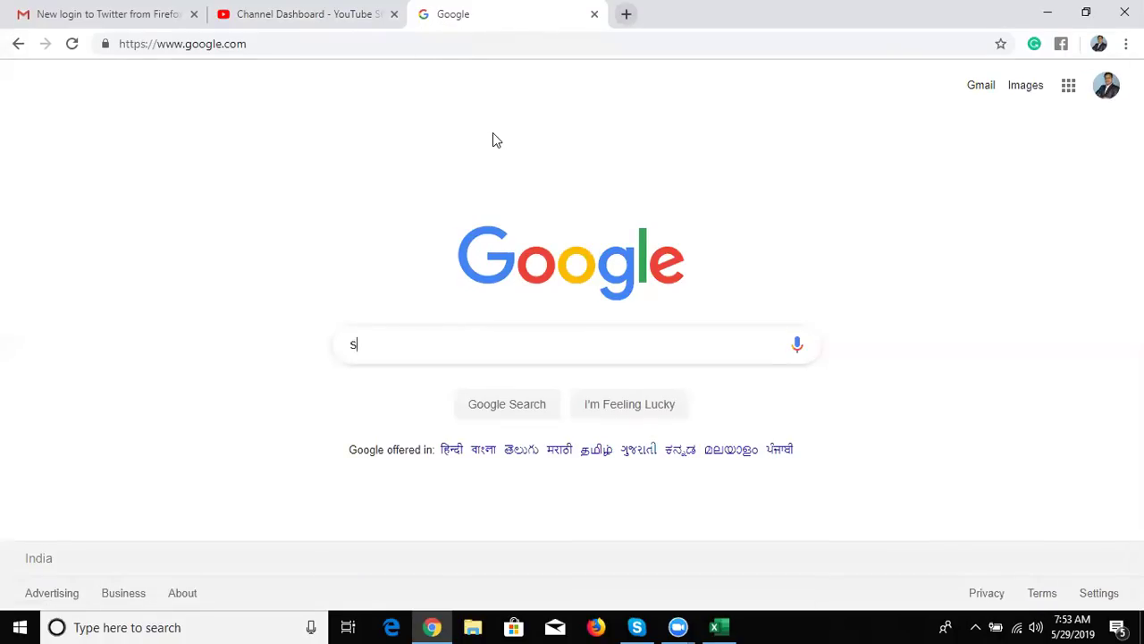
{"action": "type", "text": "ql "}
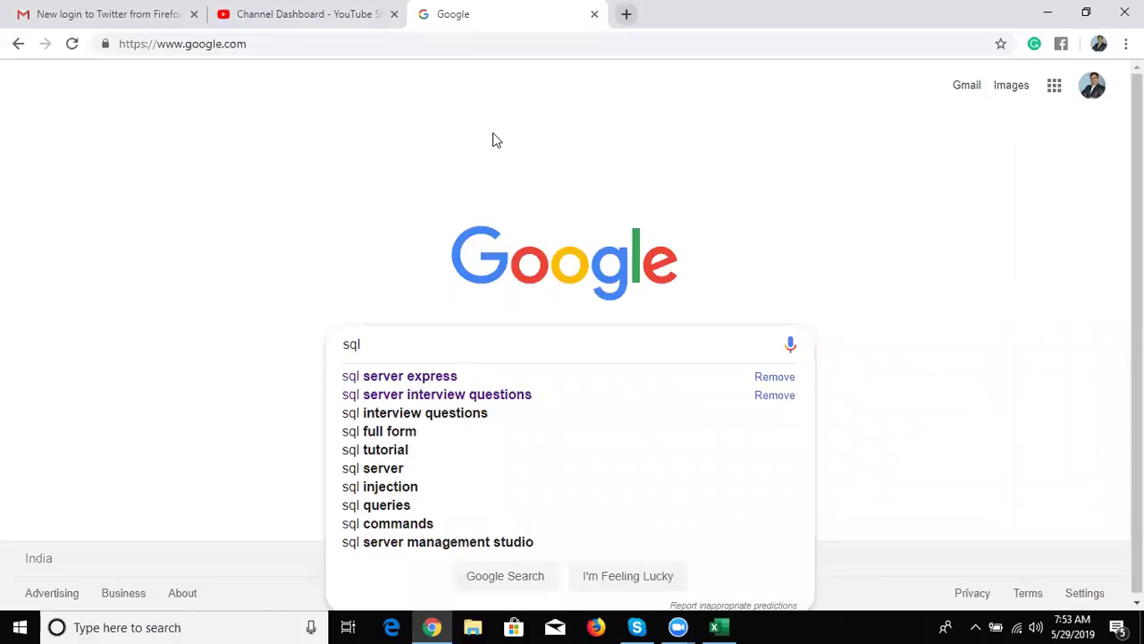
{"action": "type", "text": "q"}
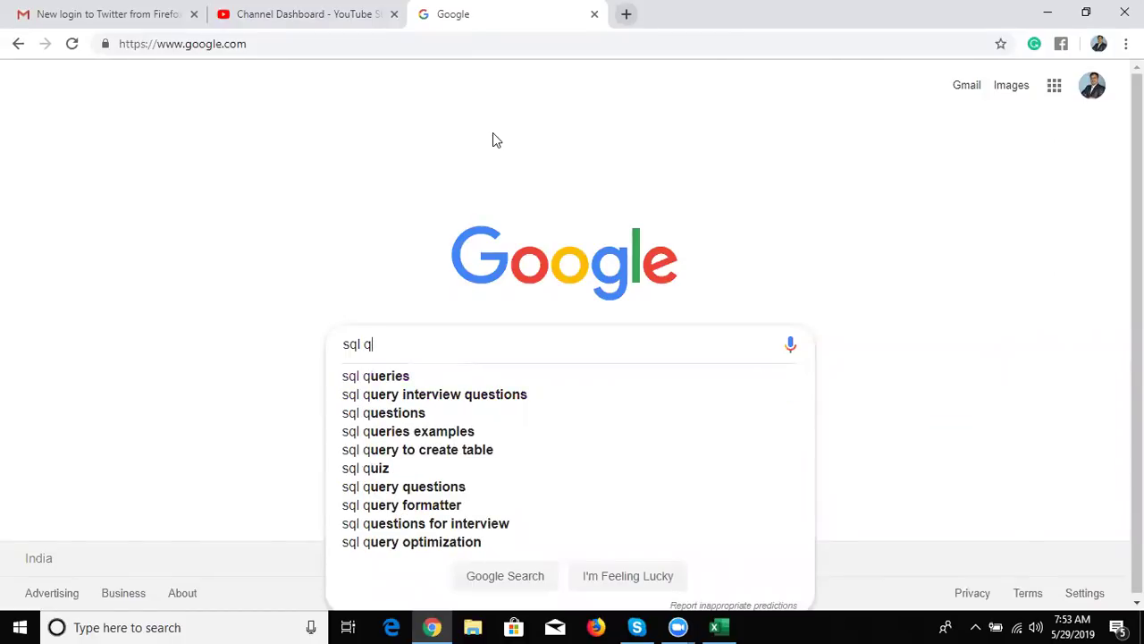
{"action": "key", "text": "Down"}
{"action": "key", "text": "Return"}
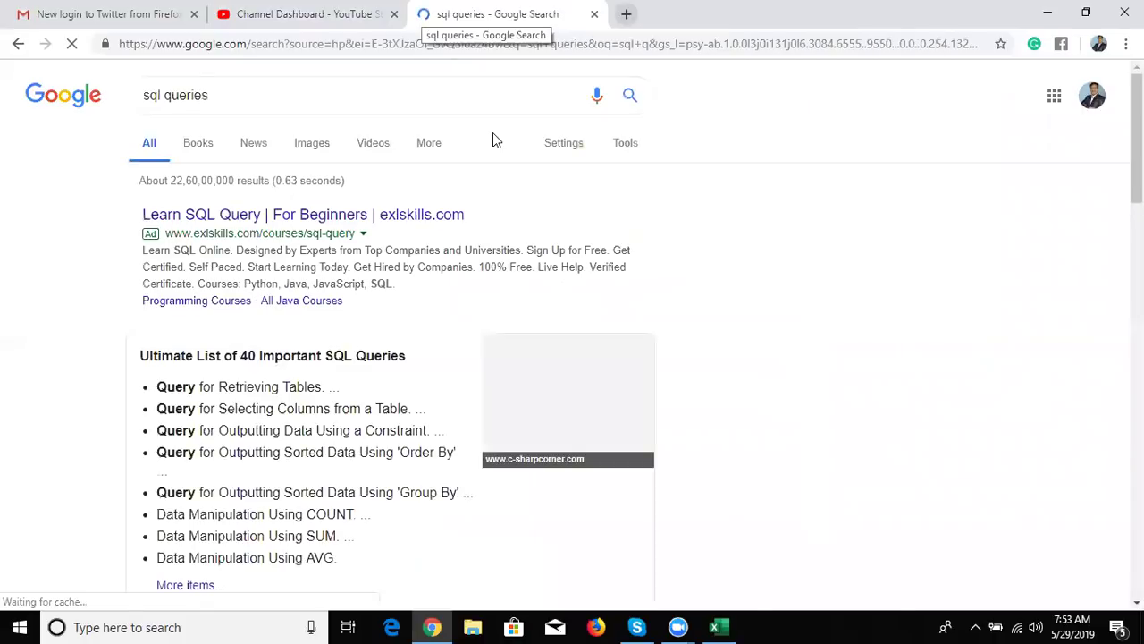
{"action": "scroll", "coordinate": [493, 132], "scroll_direction": "down", "scroll_amount": 3}
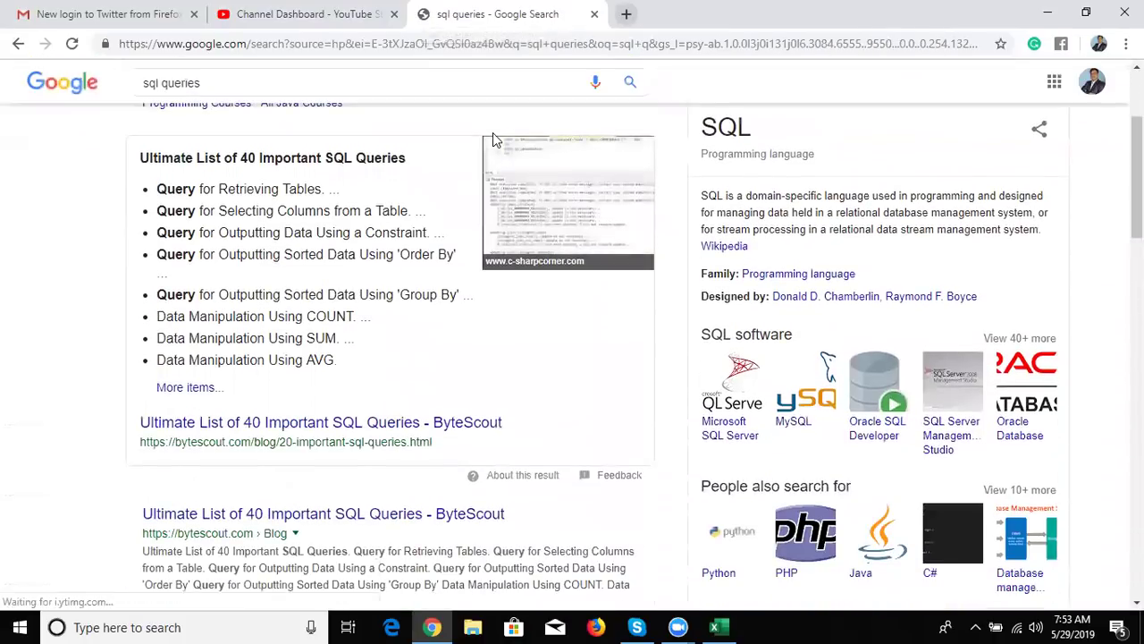
{"action": "scroll", "coordinate": [492, 134], "scroll_direction": "down", "scroll_amount": 3}
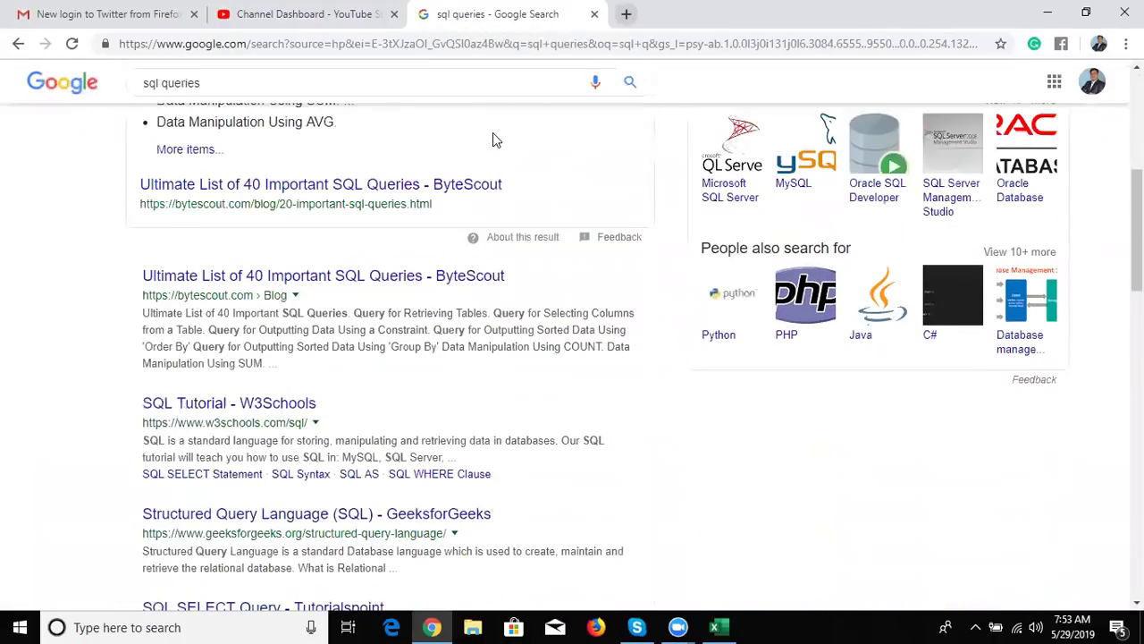
{"action": "scroll", "coordinate": [492, 134], "scroll_direction": "down", "scroll_amount": 1}
{"action": "scroll", "coordinate": [492, 132], "scroll_direction": "down", "scroll_amount": 2}
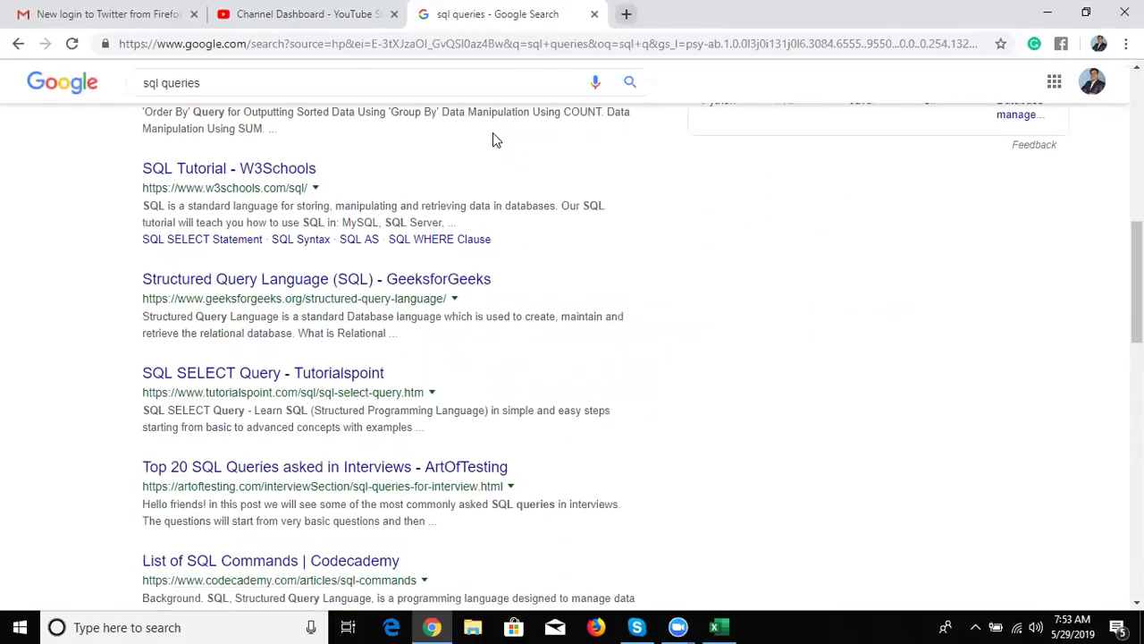
{"action": "scroll", "coordinate": [493, 133], "scroll_direction": "down", "scroll_amount": 1}
{"action": "scroll", "coordinate": [493, 132], "scroll_direction": "down", "scroll_amount": 2}
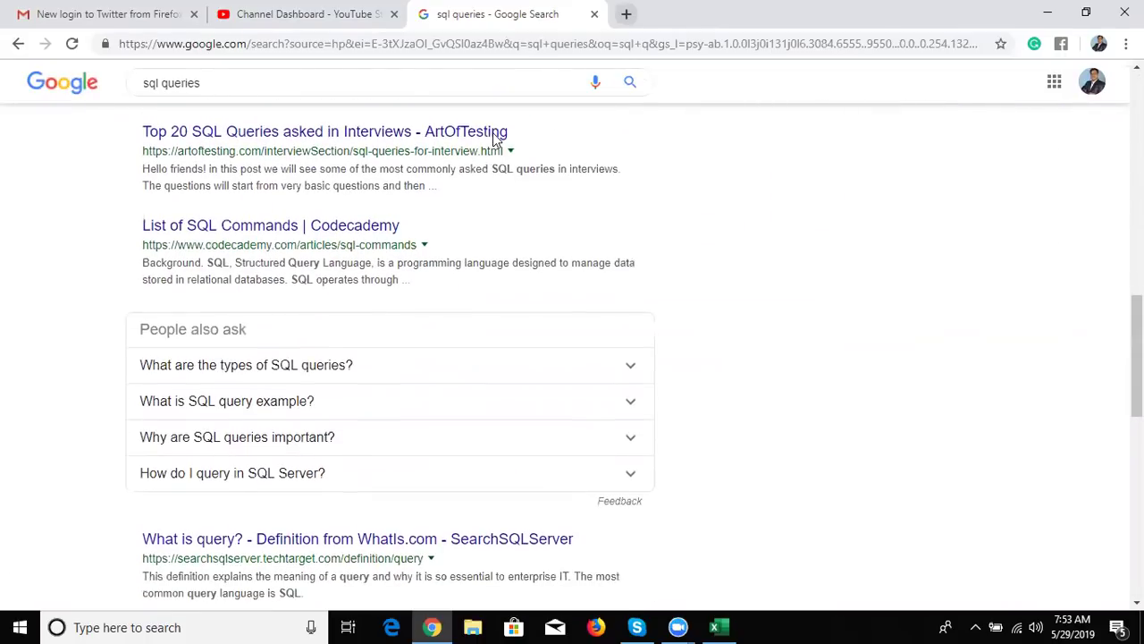
{"action": "scroll", "coordinate": [493, 132], "scroll_direction": "down", "scroll_amount": 3}
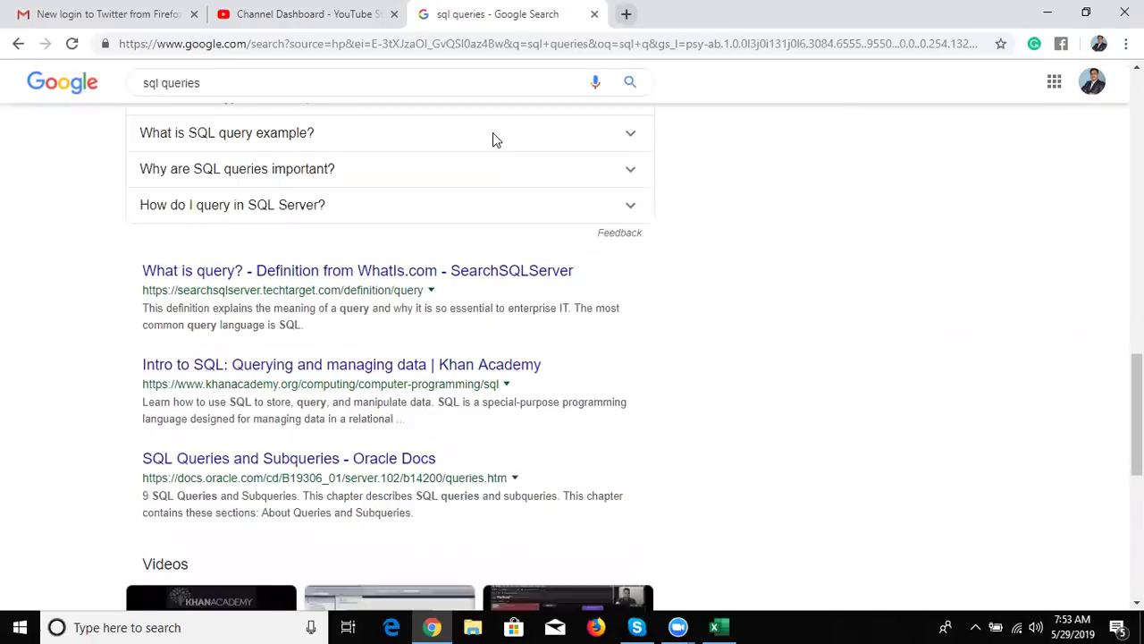
{"action": "scroll", "coordinate": [492, 139], "scroll_direction": "up", "scroll_amount": 2}
{"action": "scroll", "coordinate": [493, 140], "scroll_direction": "up", "scroll_amount": 4}
{"action": "scroll", "coordinate": [493, 139], "scroll_direction": "up", "scroll_amount": 5}
{"action": "scroll", "coordinate": [493, 132], "scroll_direction": "up", "scroll_amount": 2}
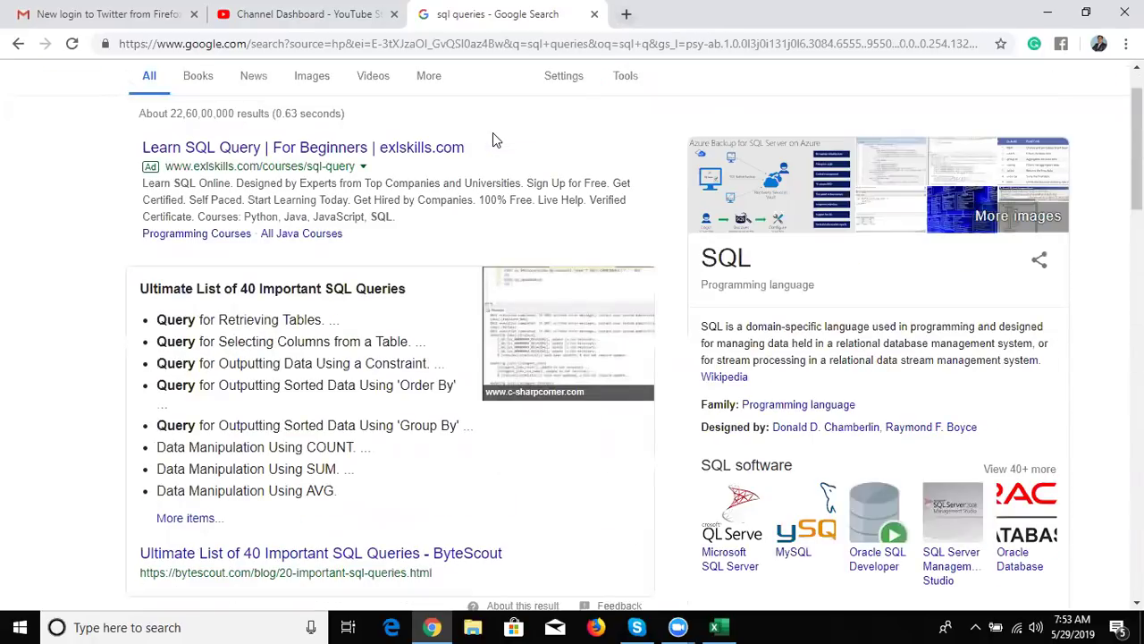
{"action": "scroll", "coordinate": [322, 65], "scroll_direction": "up", "scroll_amount": 1}
{"action": "scroll", "coordinate": [320, 66], "scroll_direction": "up", "scroll_amount": 1}
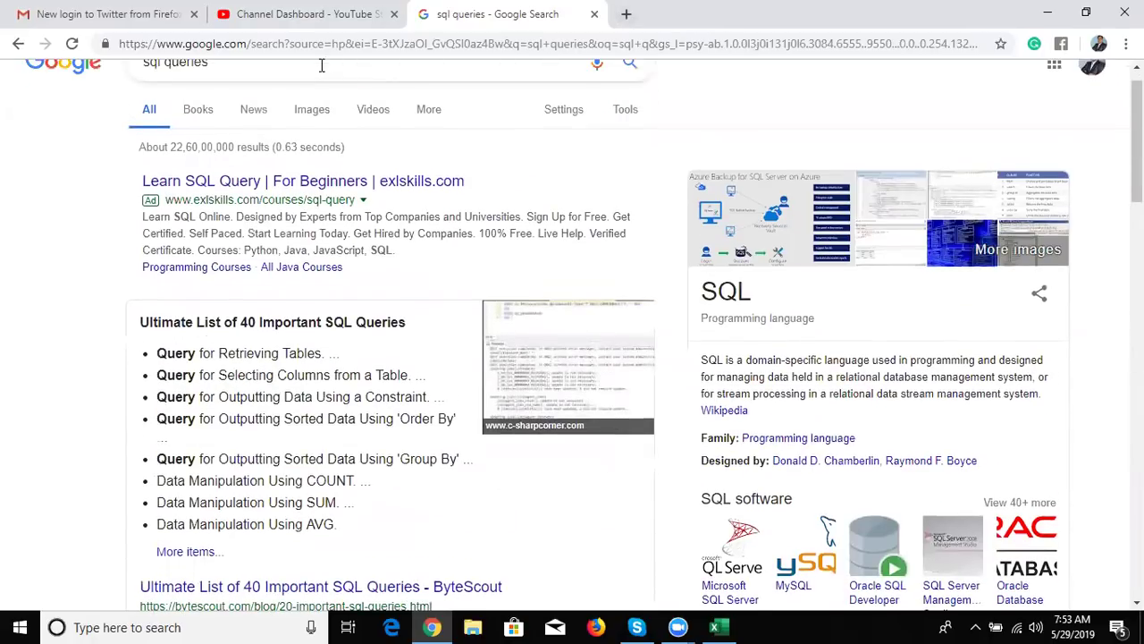
Replace the query with 'vba function list' and open the TechOnTheNet VBA Functions result
{"action": "left_click", "coordinate": [312, 85]}
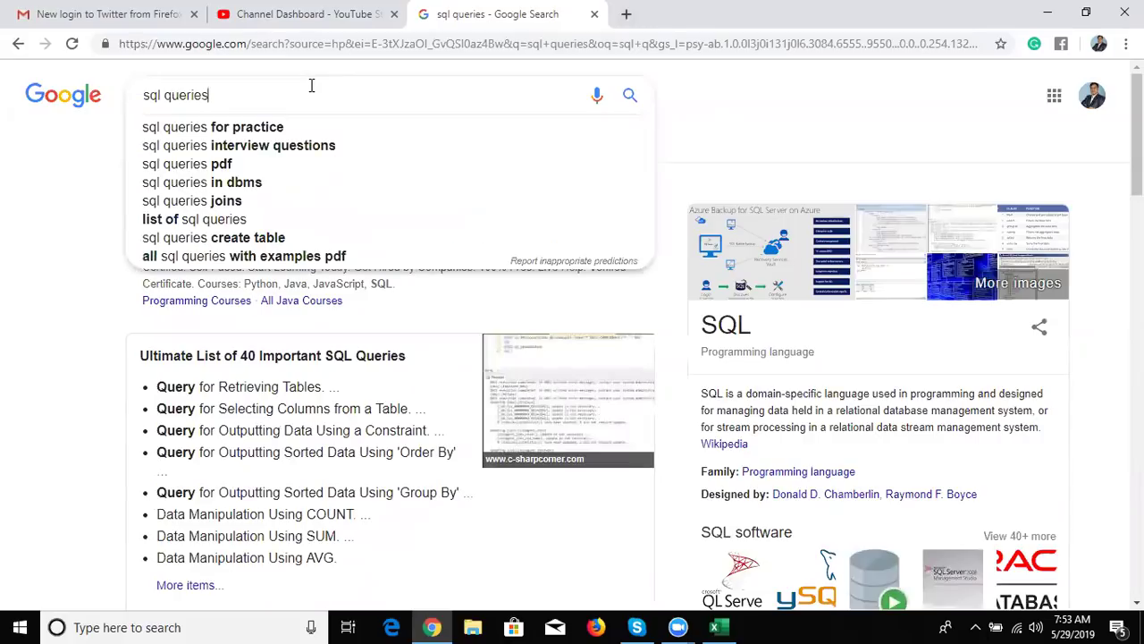
{"action": "key", "text": "ctrl+a"}
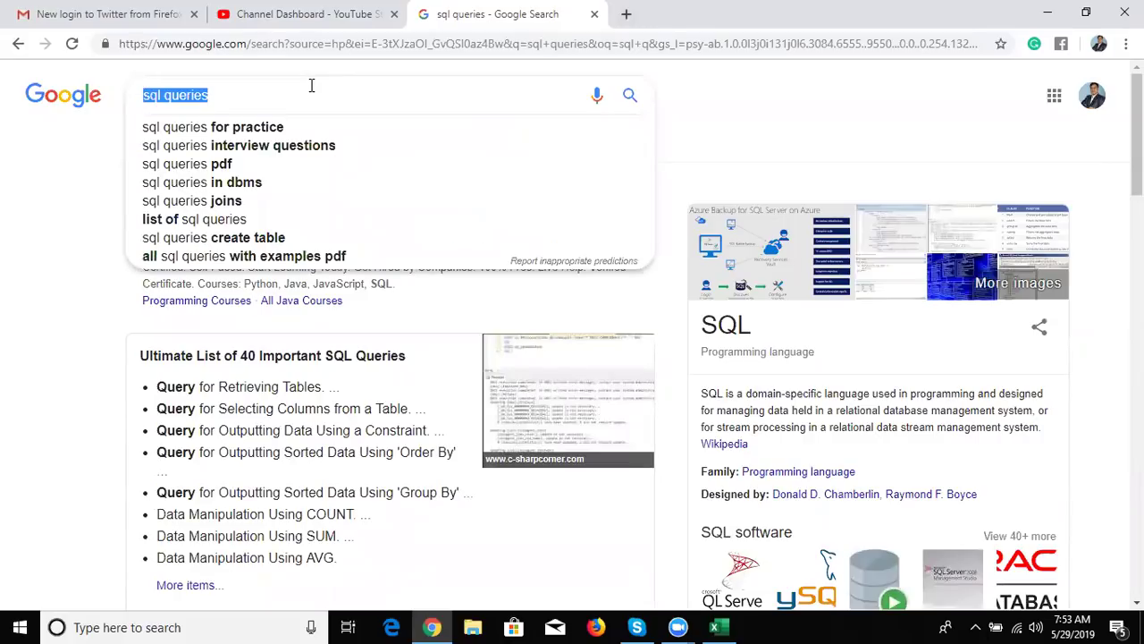
{"action": "type", "text": "vba"}
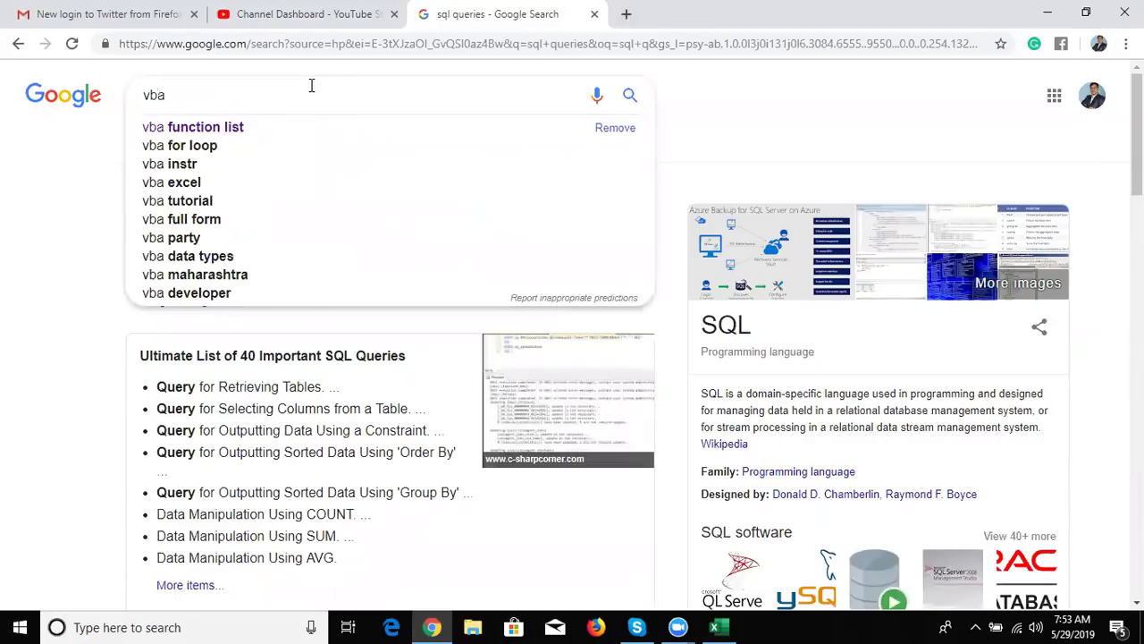
{"action": "key", "text": "Down"}
{"action": "key", "text": "Return"}
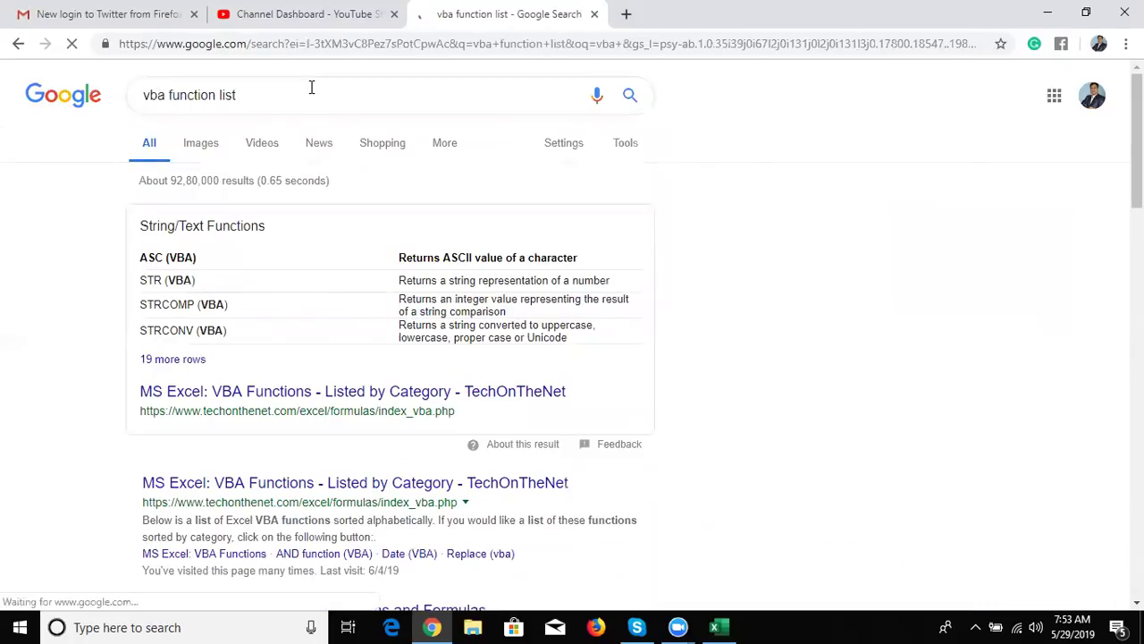
{"action": "left_click", "coordinate": [254, 394]}
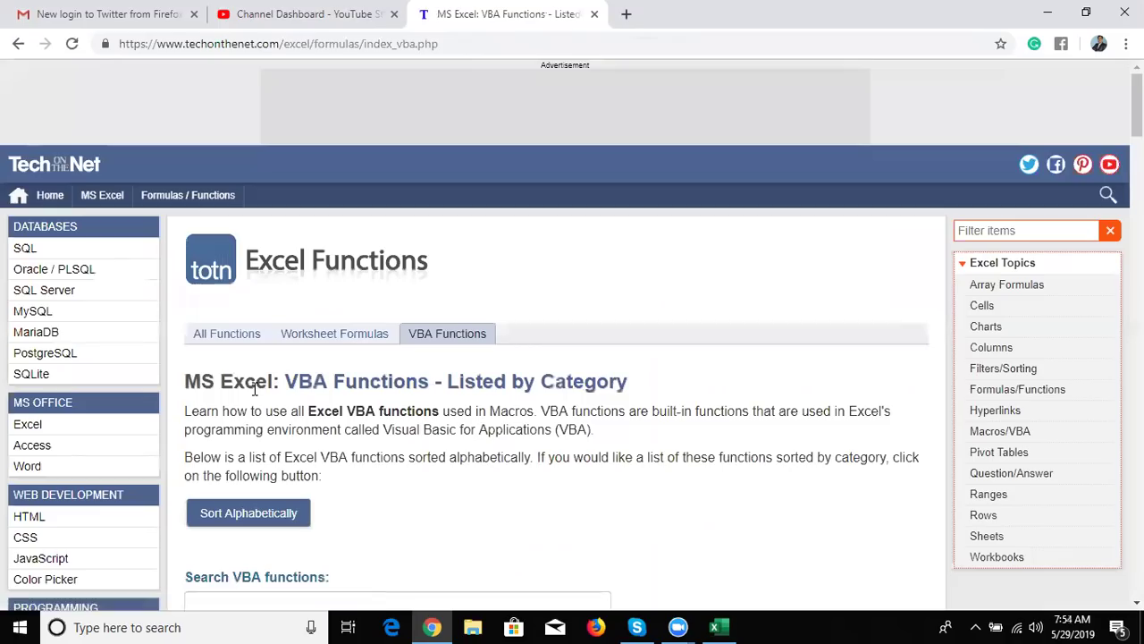
Open TechOnTheNet's SQL tutorial from the Databases sidebar and follow its query types list to SELECT Statement
{"action": "left_click", "coordinate": [30, 253]}
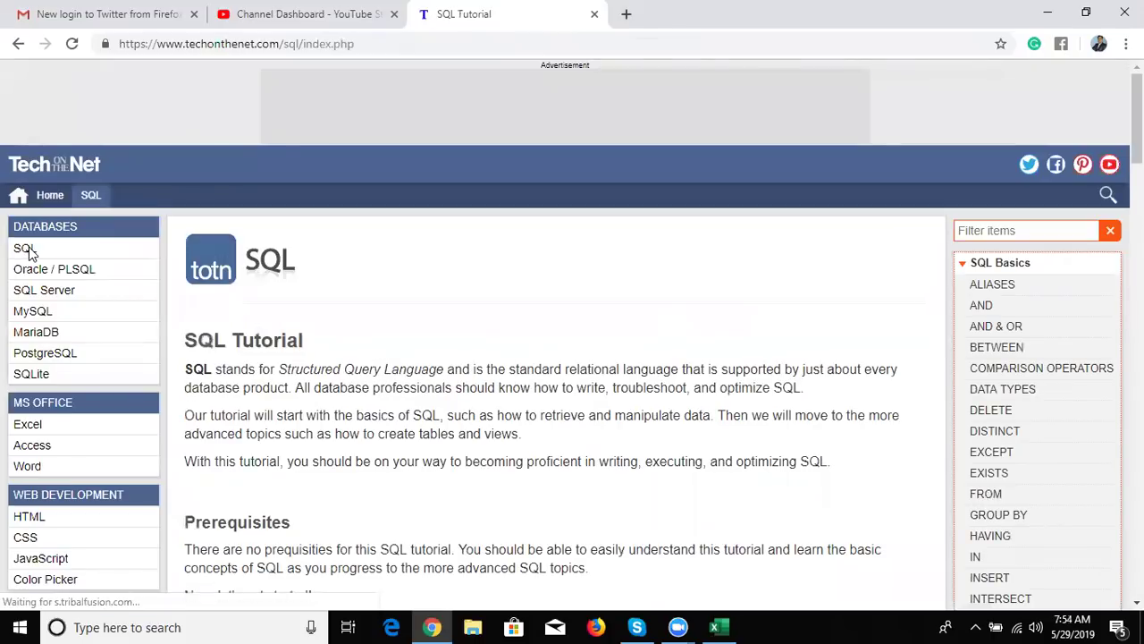
{"action": "scroll", "coordinate": [30, 253], "scroll_direction": "down", "scroll_amount": 4}
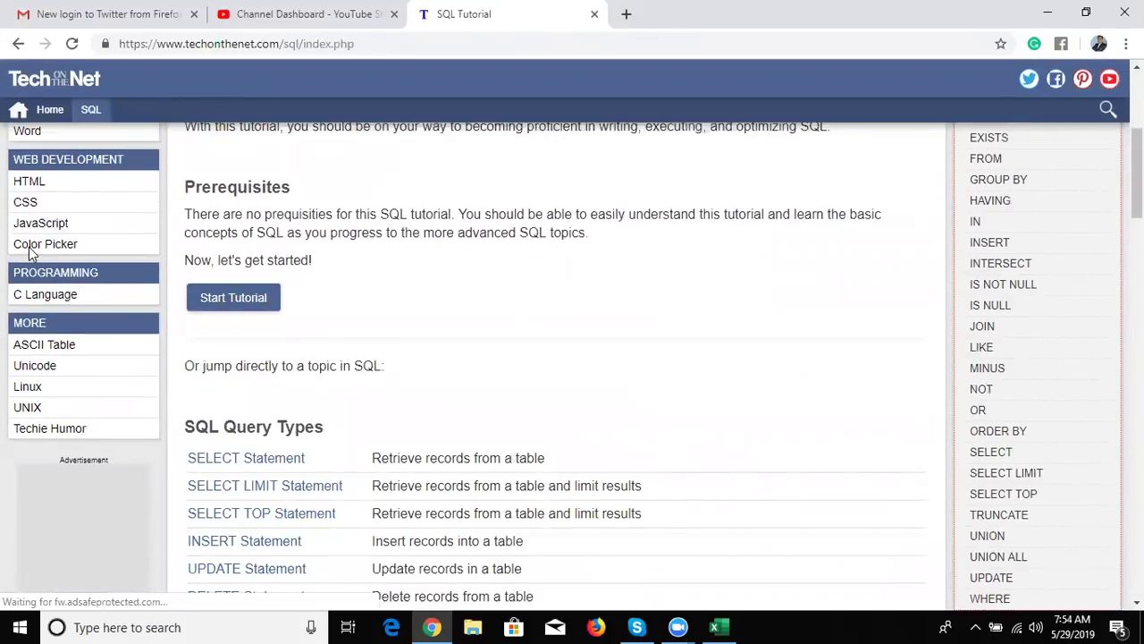
{"action": "scroll", "coordinate": [30, 253], "scroll_direction": "down", "scroll_amount": 2}
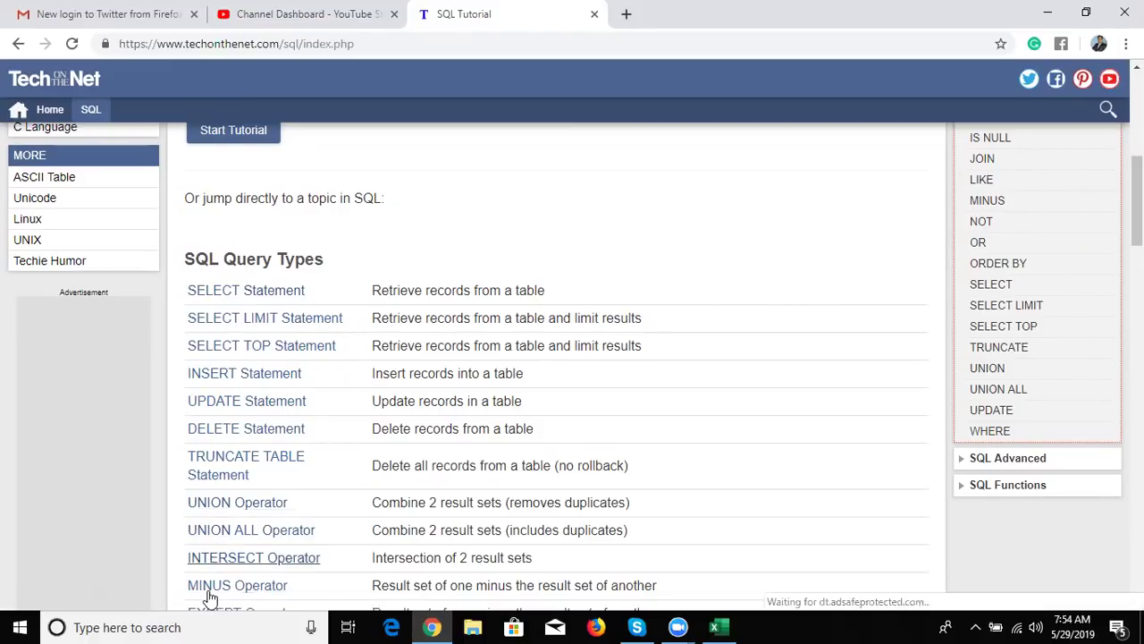
{"action": "scroll", "coordinate": [210, 598], "scroll_direction": "down", "scroll_amount": 1}
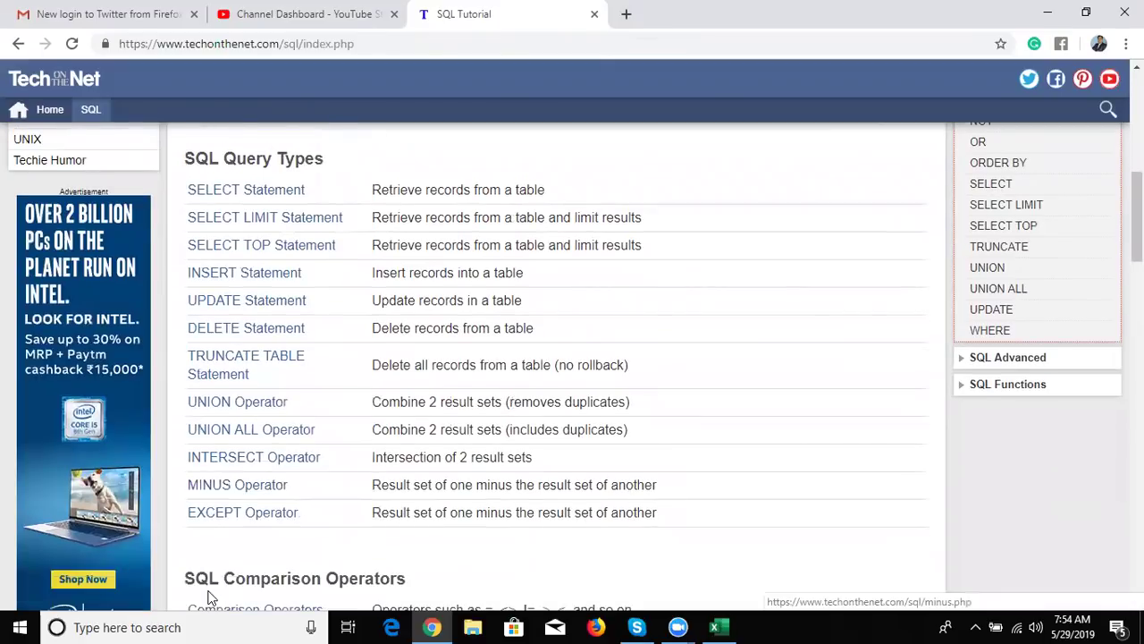
{"action": "scroll", "coordinate": [210, 598], "scroll_direction": "up", "scroll_amount": 1}
{"action": "scroll", "coordinate": [616, 568], "scroll_direction": "up", "scroll_amount": 3}
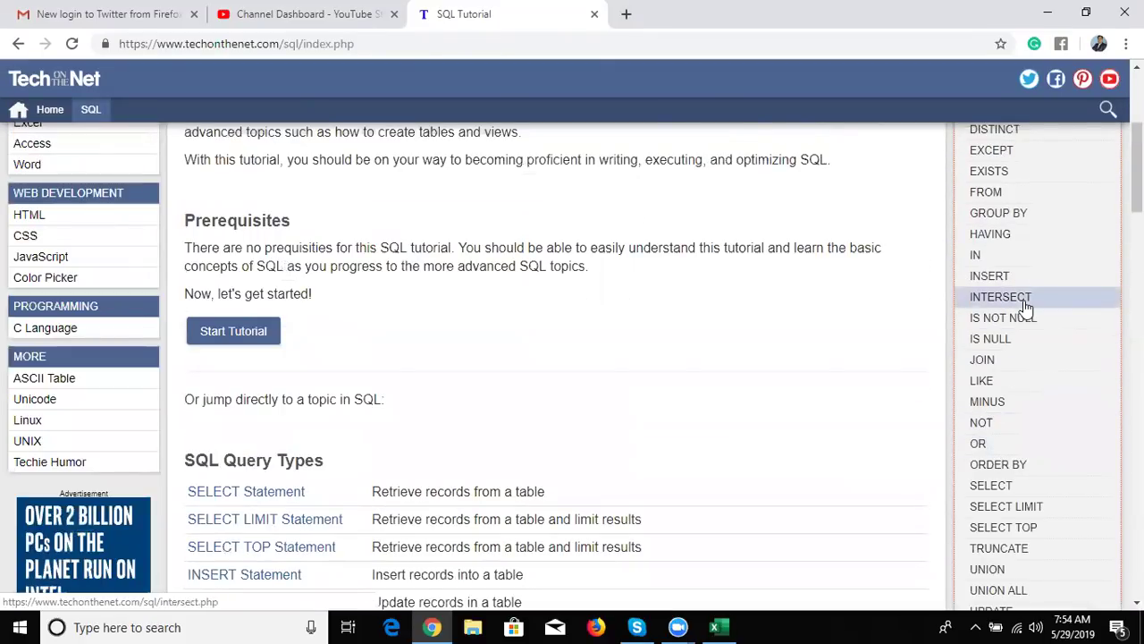
{"action": "left_click", "coordinate": [289, 502]}
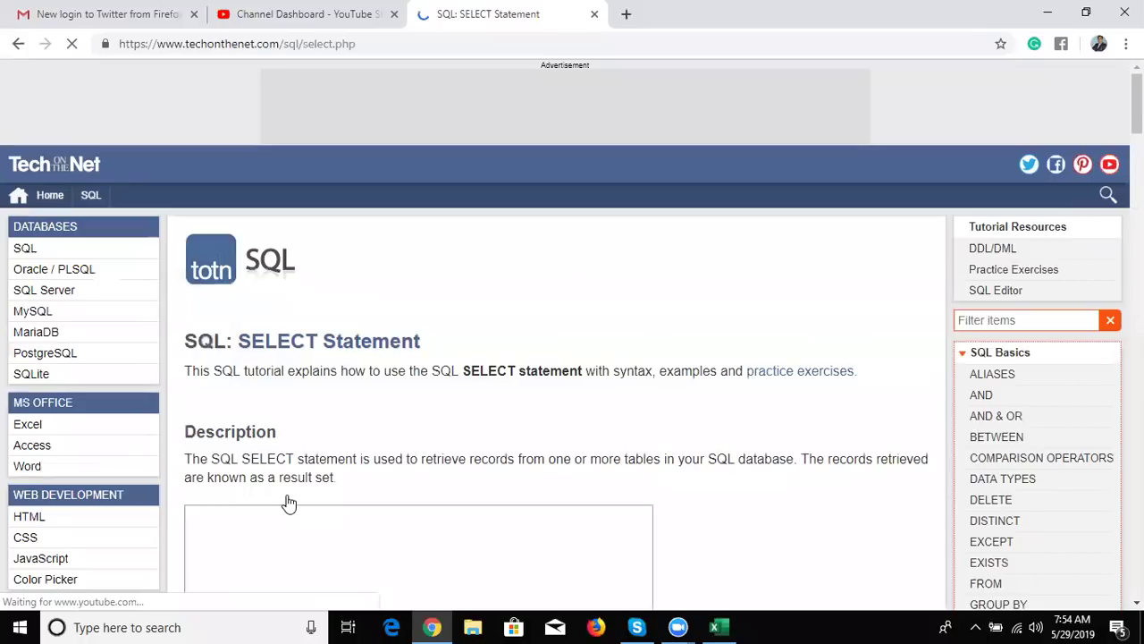
Scroll through the SELECT syntax and highlight 'expression' in the ORDER BY part
{"action": "scroll", "coordinate": [289, 504], "scroll_direction": "down", "scroll_amount": 1}
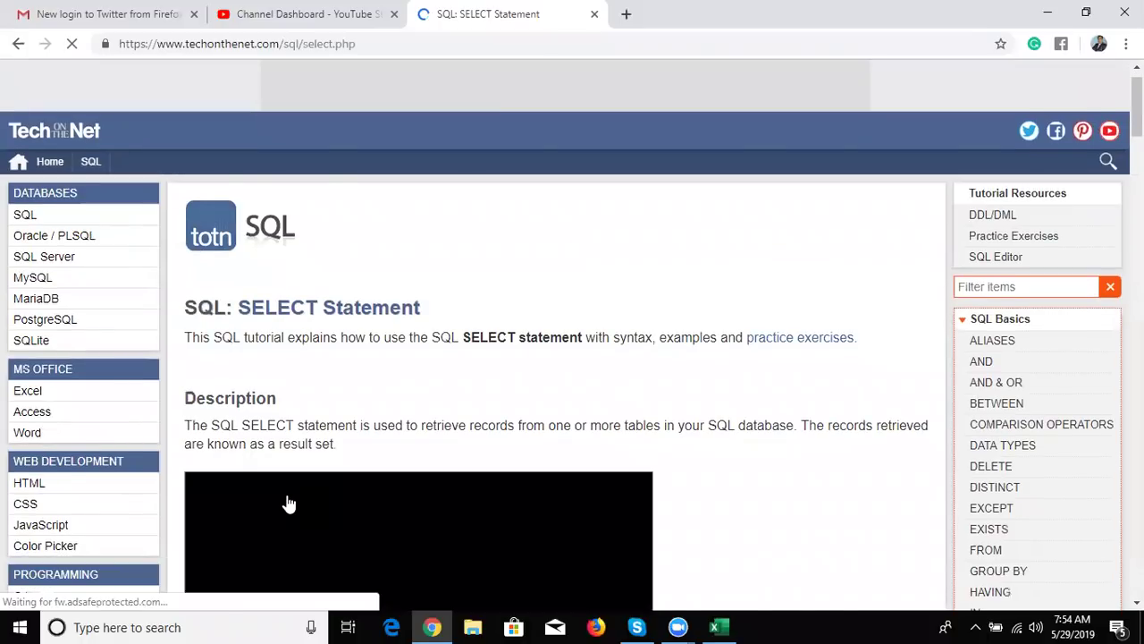
{"action": "scroll", "coordinate": [289, 503], "scroll_direction": "down", "scroll_amount": 5}
{"action": "scroll", "coordinate": [288, 503], "scroll_direction": "down", "scroll_amount": 2}
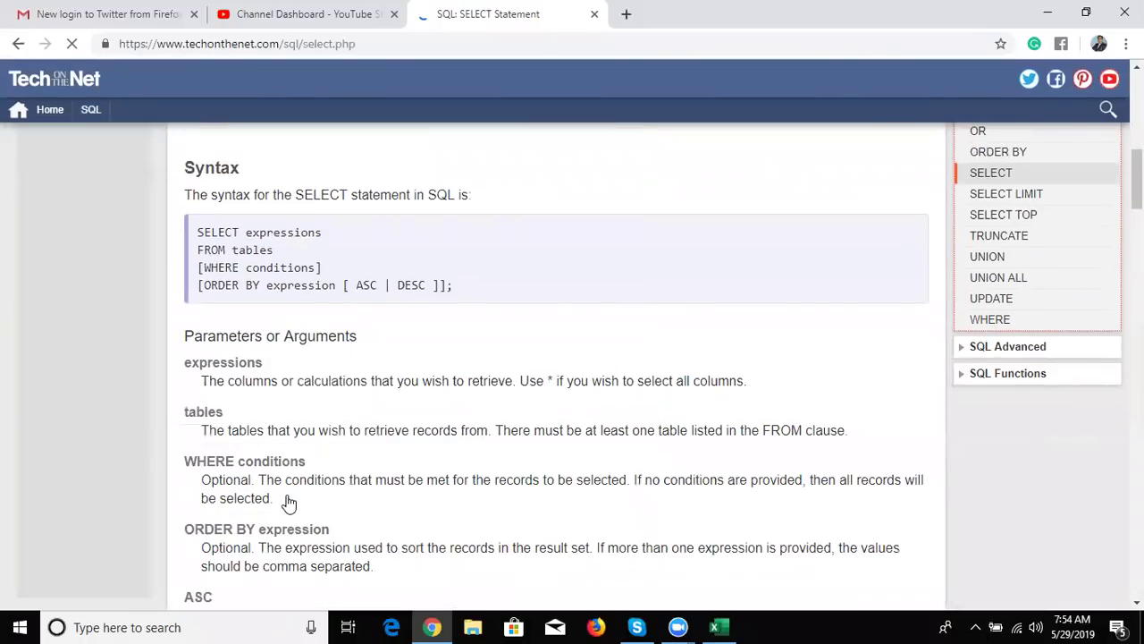
{"action": "scroll", "coordinate": [289, 503], "scroll_direction": "down", "scroll_amount": 3}
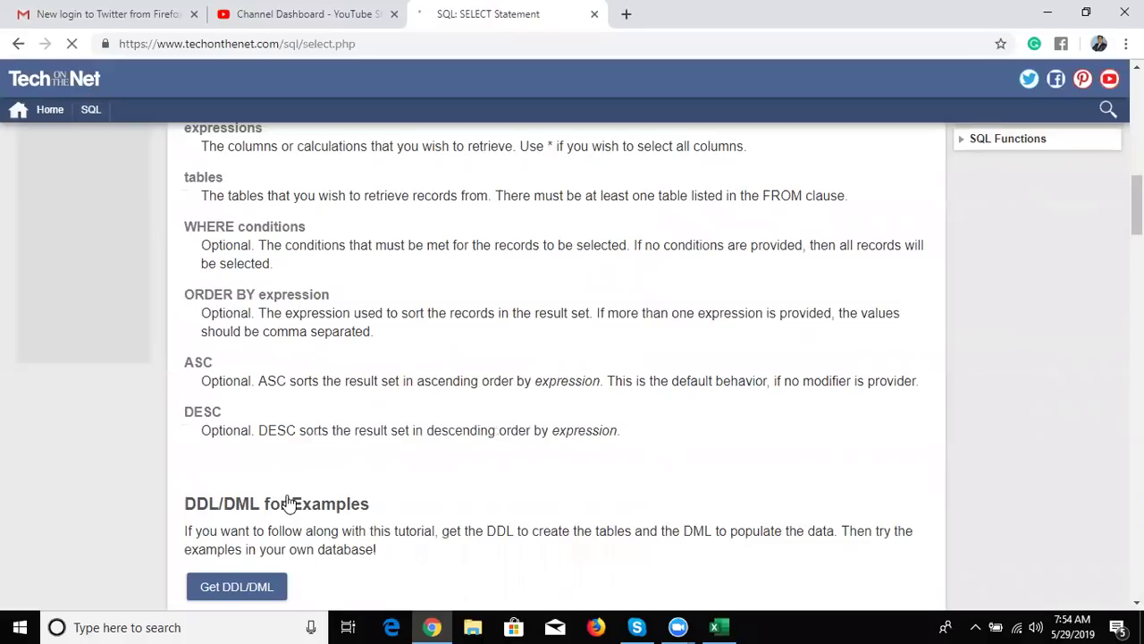
{"action": "scroll", "coordinate": [289, 503], "scroll_direction": "up", "scroll_amount": 2}
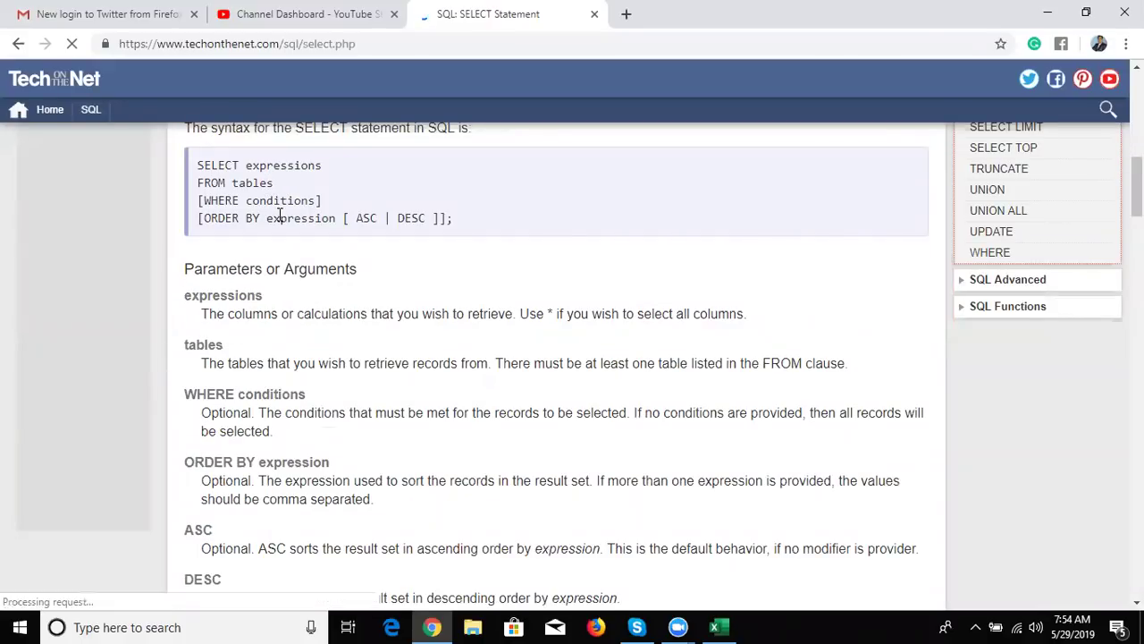
{"action": "double_click", "coordinate": [280, 215]}
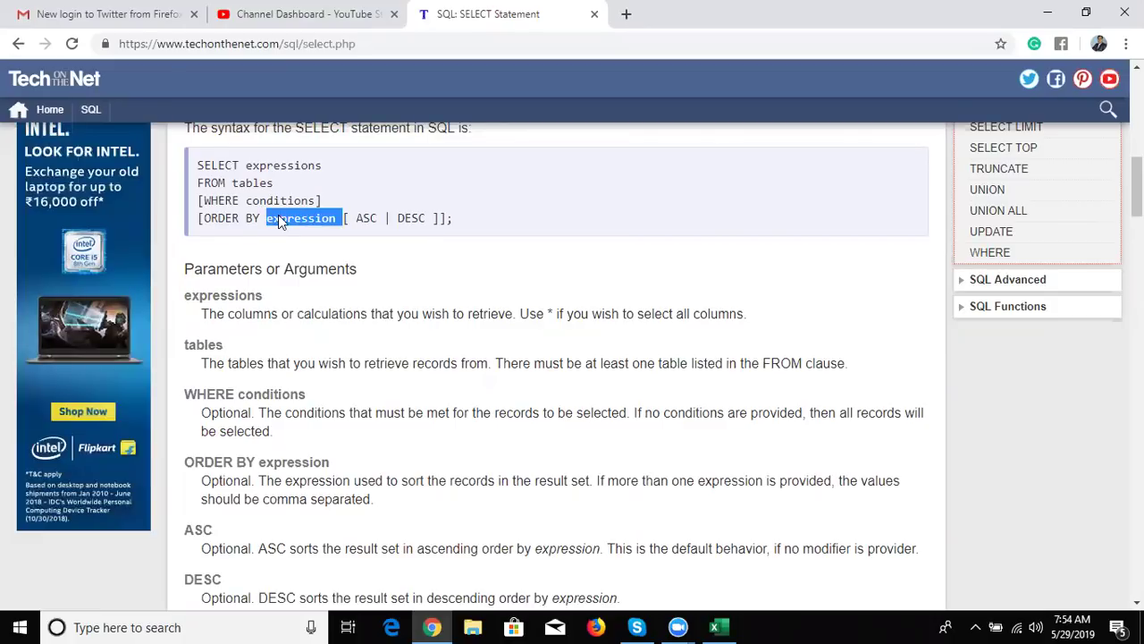
Mark the upper rows of the customers table, then scroll to the Select All Fields example query
{"action": "scroll", "coordinate": [279, 216], "scroll_direction": "down", "scroll_amount": 10}
{"action": "scroll", "coordinate": [251, 337], "scroll_direction": "down", "scroll_amount": 1}
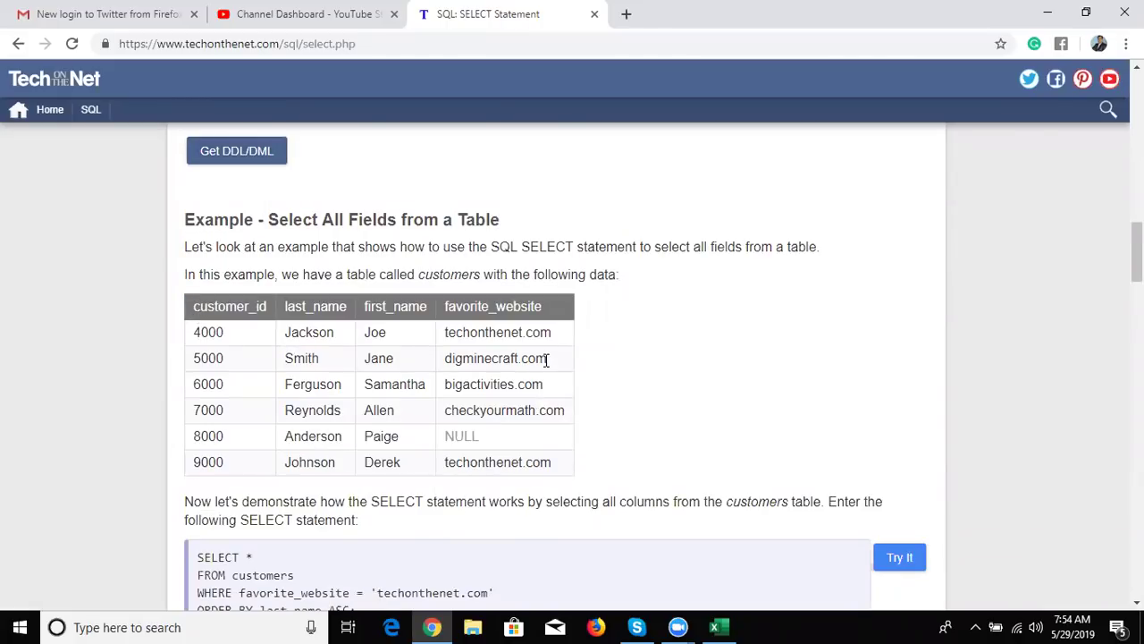
{"action": "left_click_drag", "start_coordinate": [548, 402], "coordinate": [549, 408]}
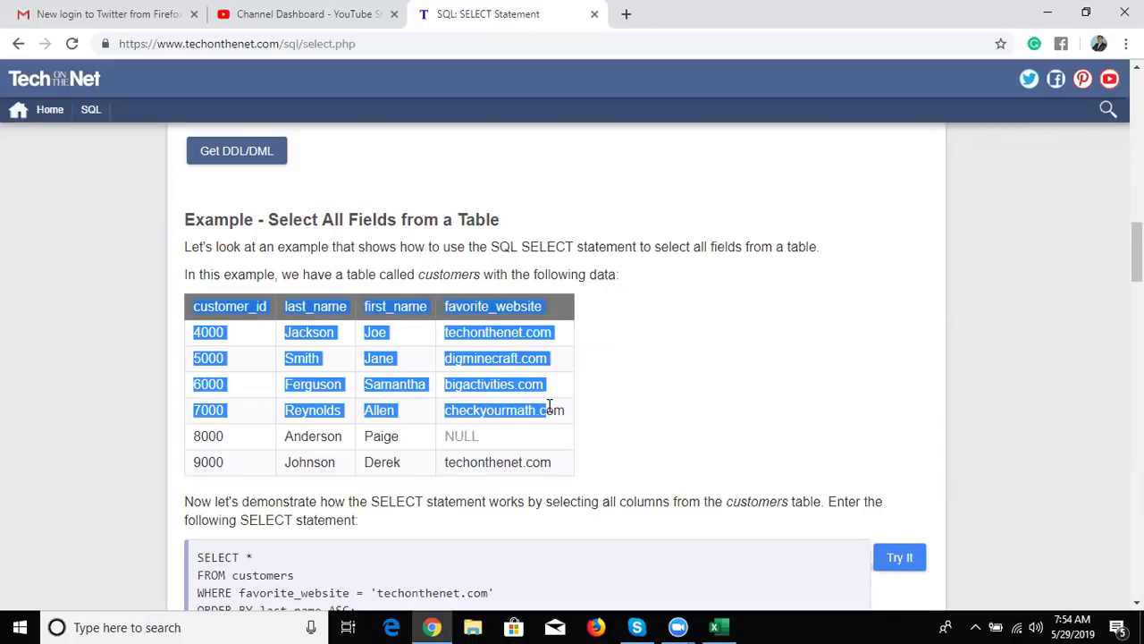
{"action": "left_click", "coordinate": [456, 303]}
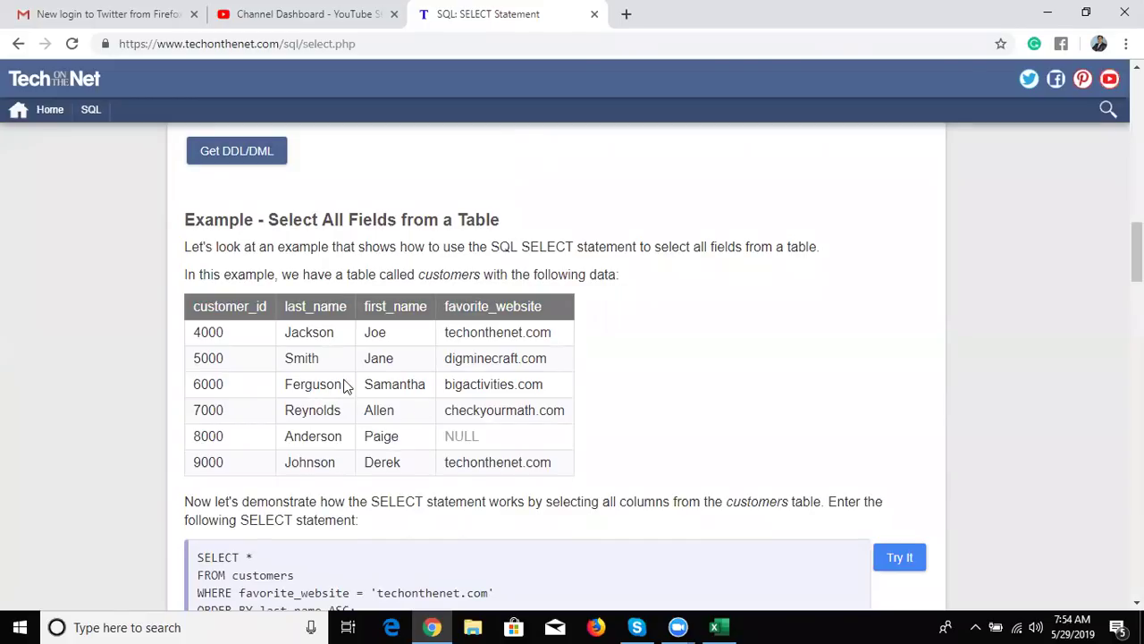
{"action": "scroll", "coordinate": [347, 386], "scroll_direction": "down", "scroll_amount": 2}
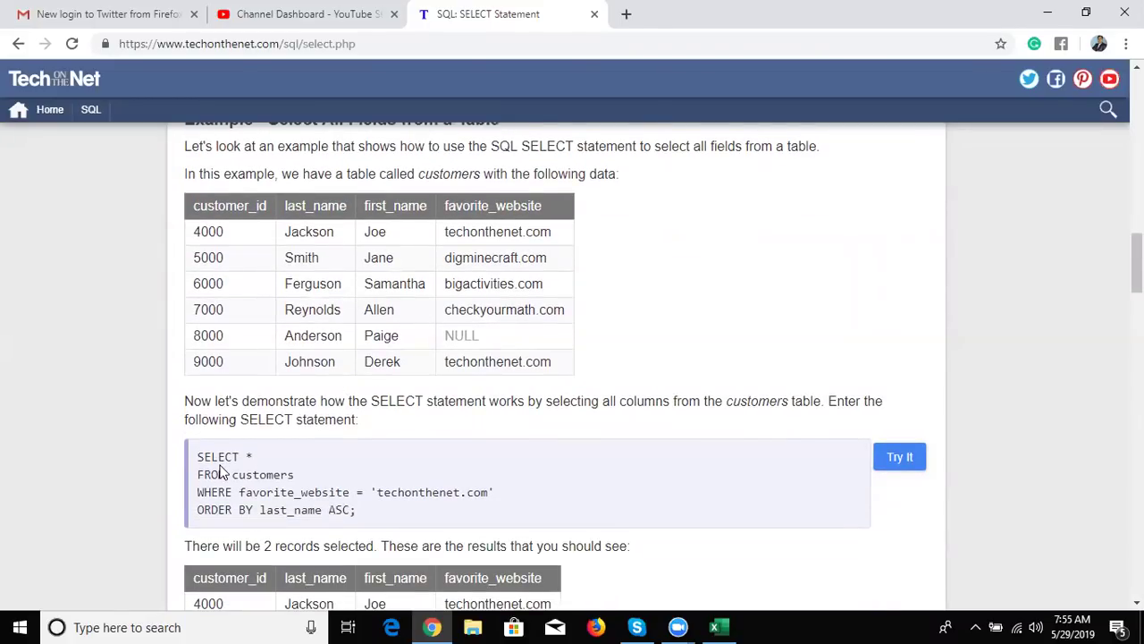
Highlight each clause of the customers query: SELECT *, FROM customers, WHERE favorite_website, ORDER BY last_name ASC
{"action": "left_click_drag", "start_coordinate": [197, 457], "coordinate": [250, 457]}
{"action": "double_click", "coordinate": [248, 456]}
{"action": "mouse_move", "coordinate": [197, 492]}
{"action": "left_mouse_down"}
{"action": "mouse_move", "coordinate": [297, 474]}
{"action": "mouse_move", "coordinate": [198, 456]}
{"action": "left_mouse_up"}
{"action": "left_click", "coordinate": [294, 475]}
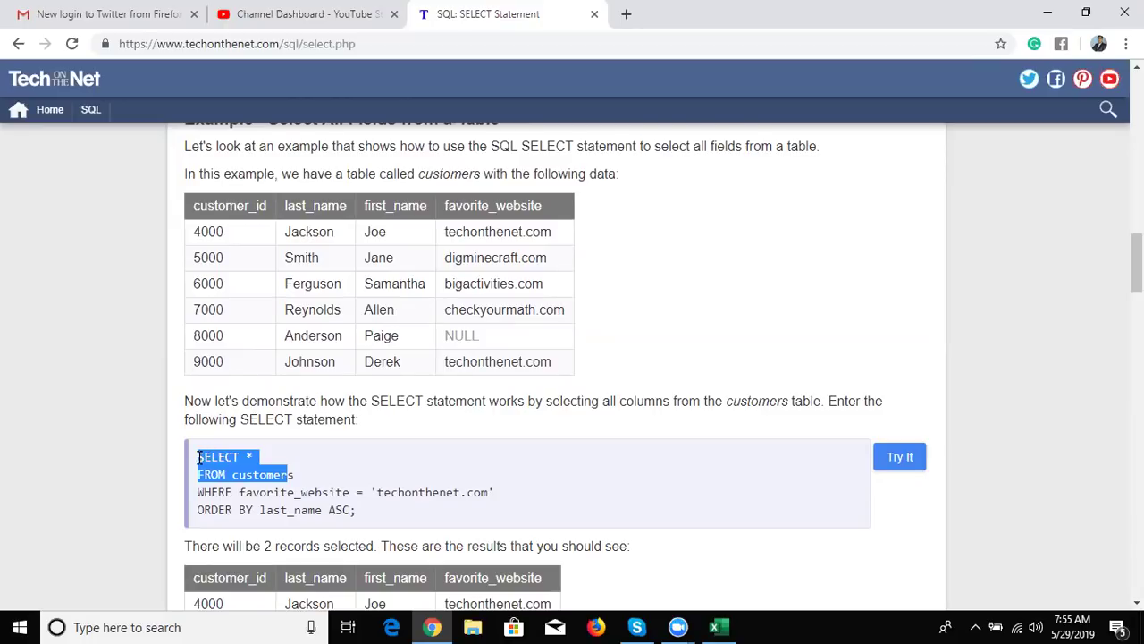
{"action": "left_click_drag", "start_coordinate": [305, 476], "coordinate": [200, 453]}
{"action": "left_click", "coordinate": [220, 492]}
{"action": "mouse_move", "coordinate": [239, 493]}
{"action": "left_mouse_down"}
{"action": "mouse_move", "coordinate": [493, 498]}
{"action": "mouse_move", "coordinate": [193, 458]}
{"action": "left_mouse_up"}
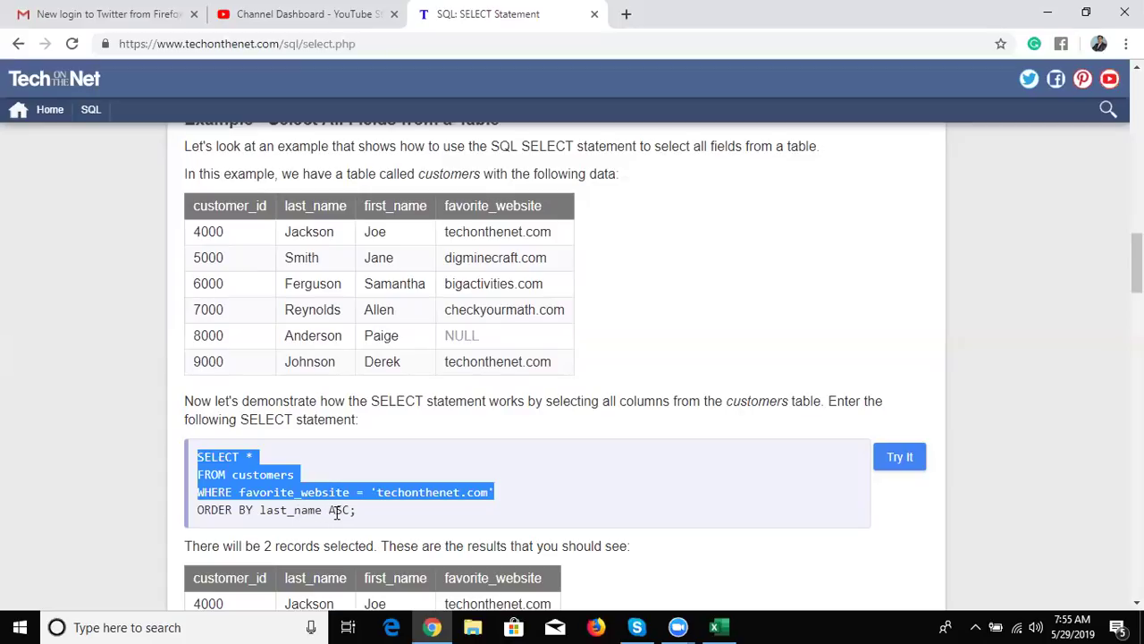
{"action": "left_click_drag", "start_coordinate": [350, 510], "coordinate": [172, 525]}
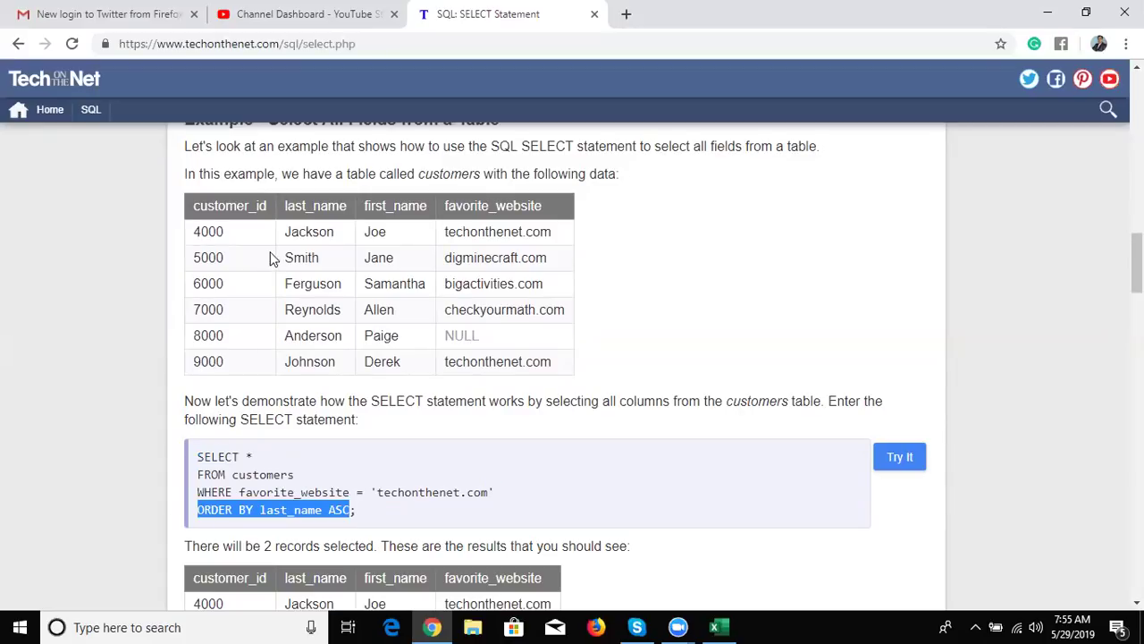
{"action": "left_click", "coordinate": [289, 234]}
Highlight the customers rows, both result rows and the whole query, then scroll to the suppliers example
{"action": "left_click_drag", "start_coordinate": [291, 233], "coordinate": [323, 336]}
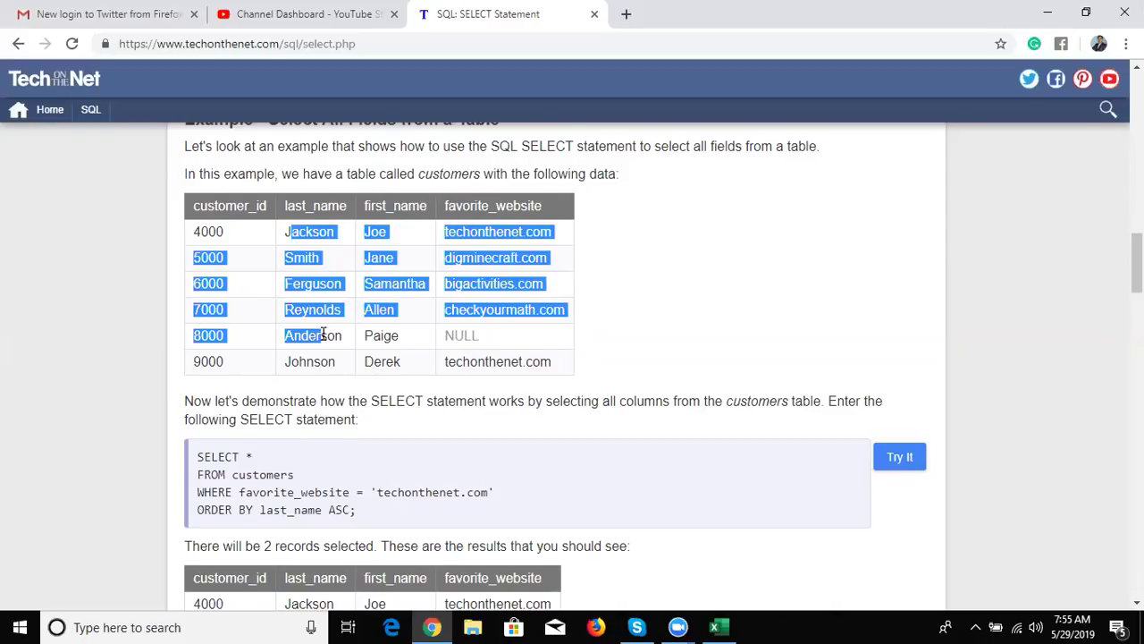
{"action": "scroll", "coordinate": [322, 332], "scroll_direction": "down", "scroll_amount": 2}
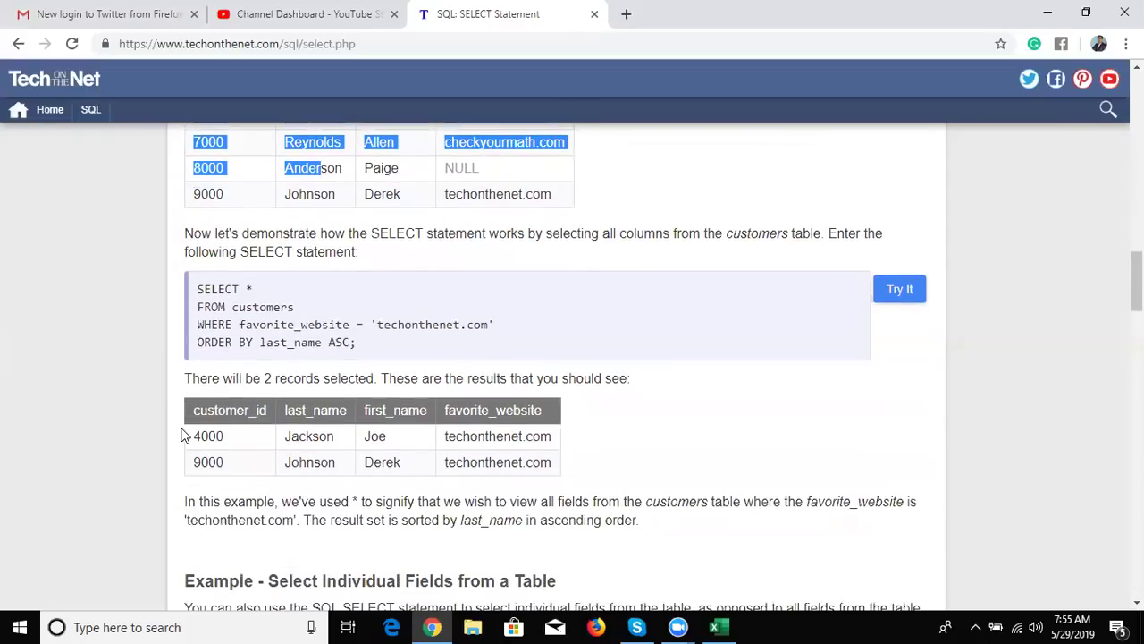
{"action": "left_click_drag", "start_coordinate": [194, 436], "coordinate": [629, 449]}
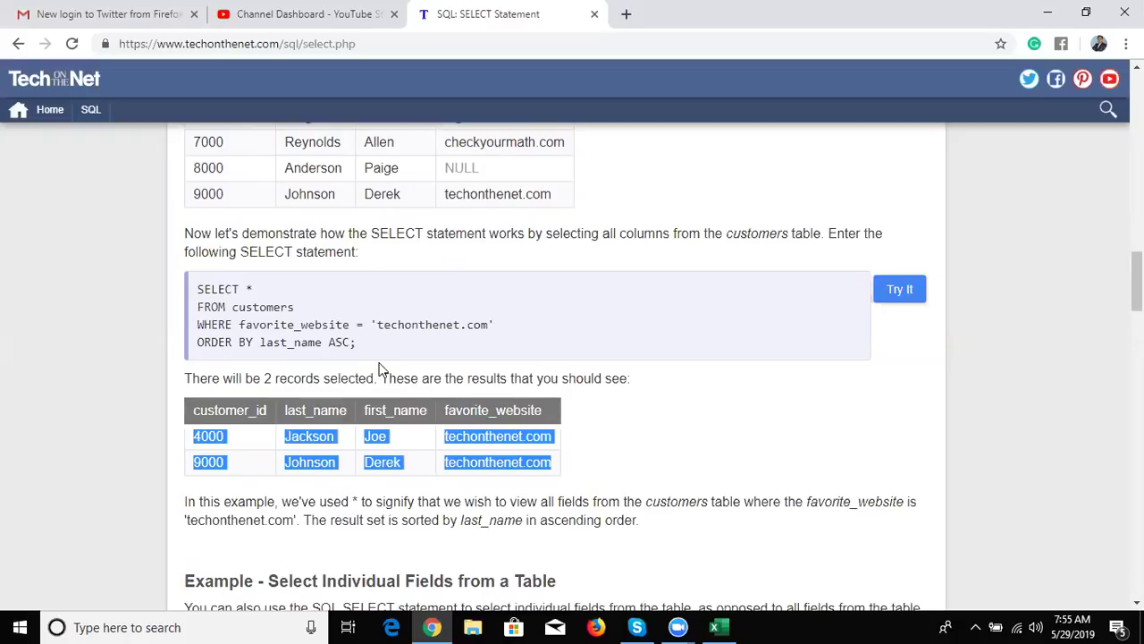
{"action": "left_click_drag", "start_coordinate": [356, 340], "coordinate": [164, 291]}
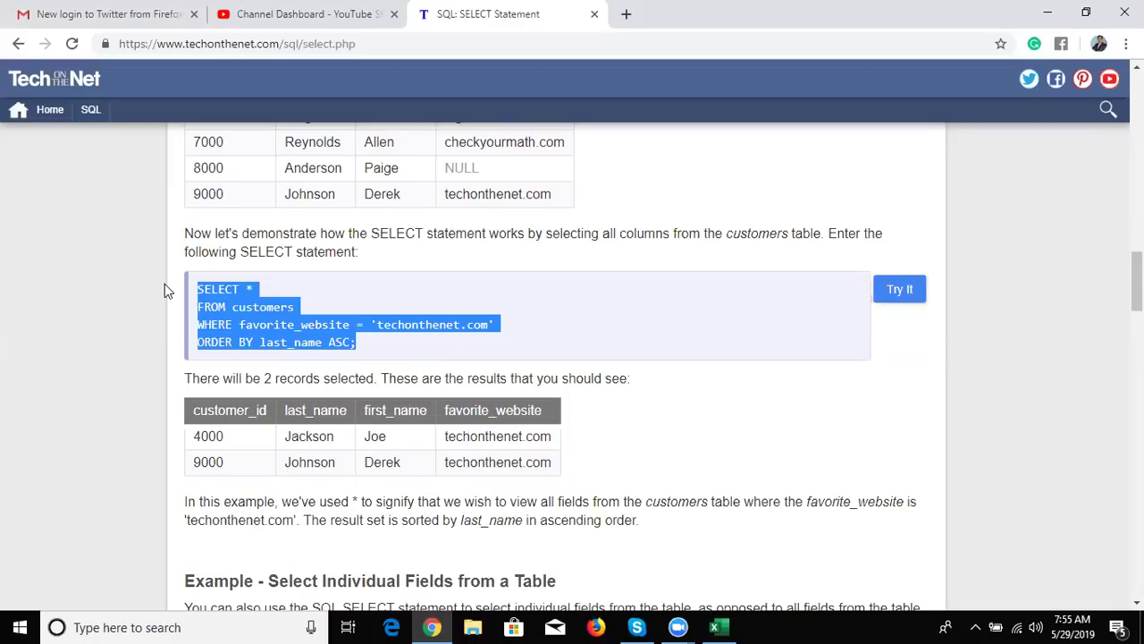
{"action": "scroll", "coordinate": [164, 284], "scroll_direction": "down", "scroll_amount": 1}
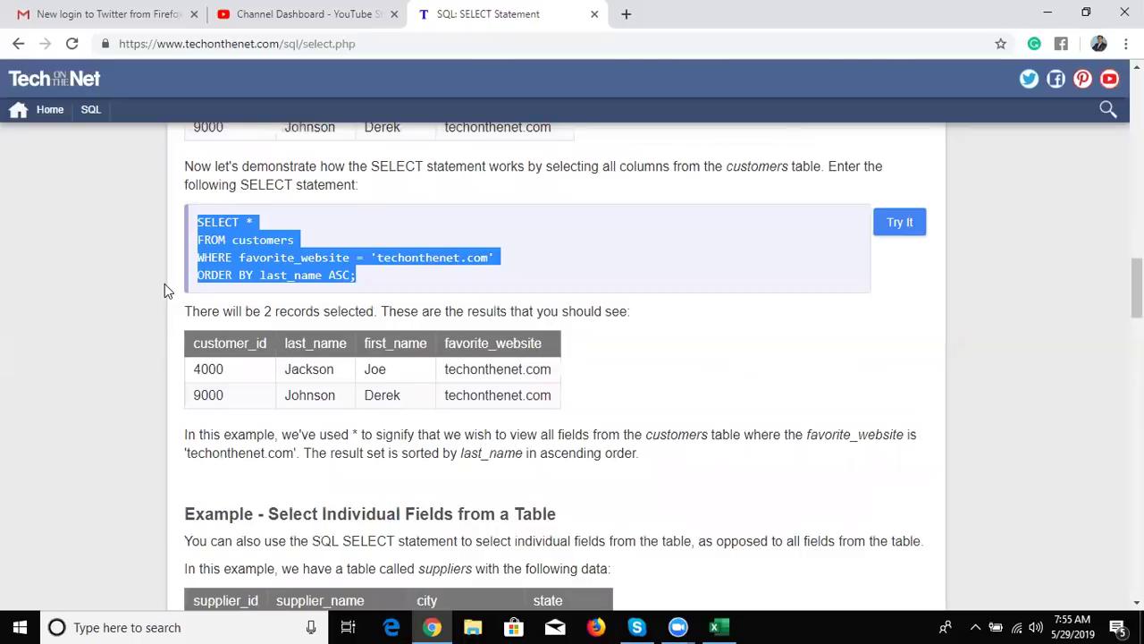
{"action": "scroll", "coordinate": [164, 283], "scroll_direction": "down", "scroll_amount": 1}
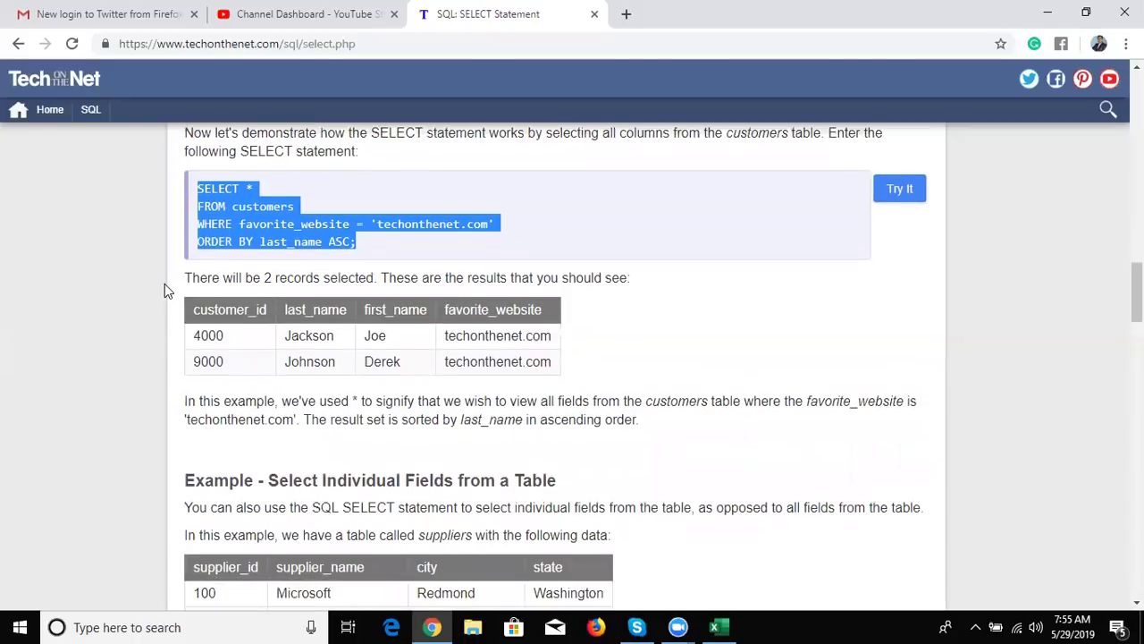
{"action": "scroll", "coordinate": [165, 284], "scroll_direction": "down", "scroll_amount": 2}
{"action": "scroll", "coordinate": [165, 284], "scroll_direction": "down", "scroll_amount": 1}
Highlight the suppliers query's supplier_name column, suppliers table, and ORDER BY supplier_name, city DESC clause
{"action": "scroll", "coordinate": [164, 284], "scroll_direction": "down", "scroll_amount": 1}
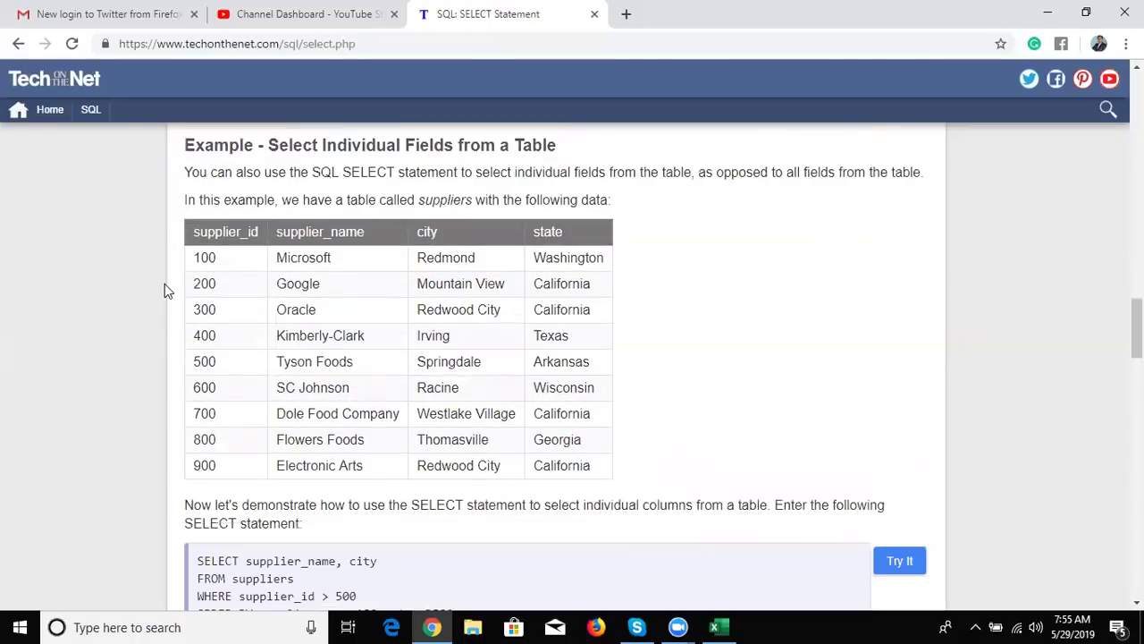
{"action": "scroll", "coordinate": [165, 284], "scroll_direction": "down", "scroll_amount": 2}
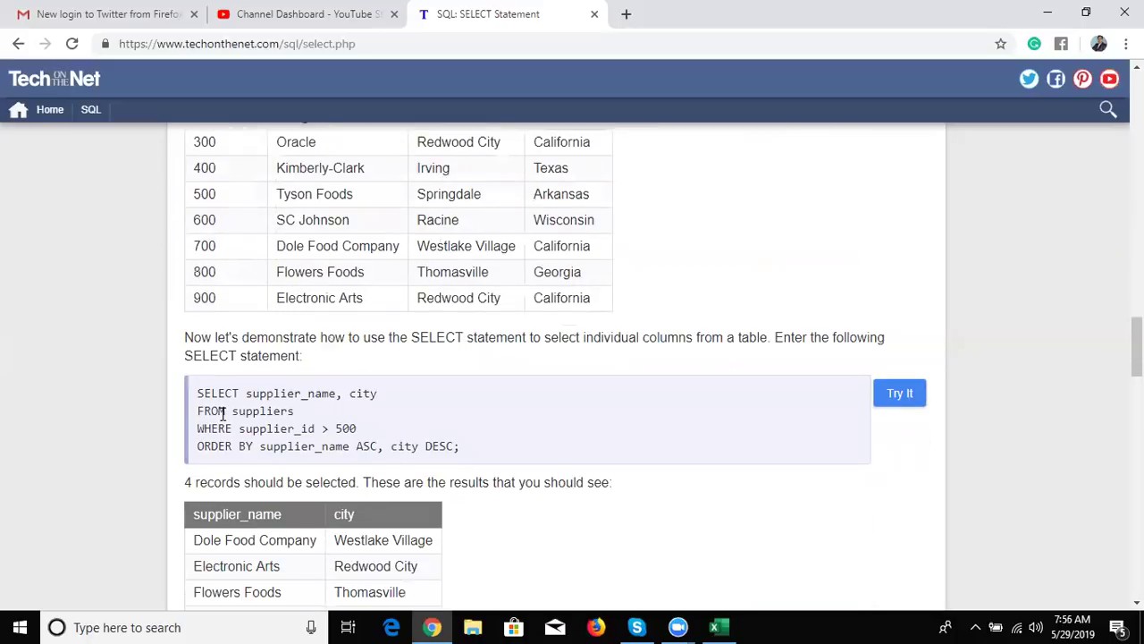
{"action": "scroll", "coordinate": [220, 413], "scroll_direction": "up", "scroll_amount": 1}
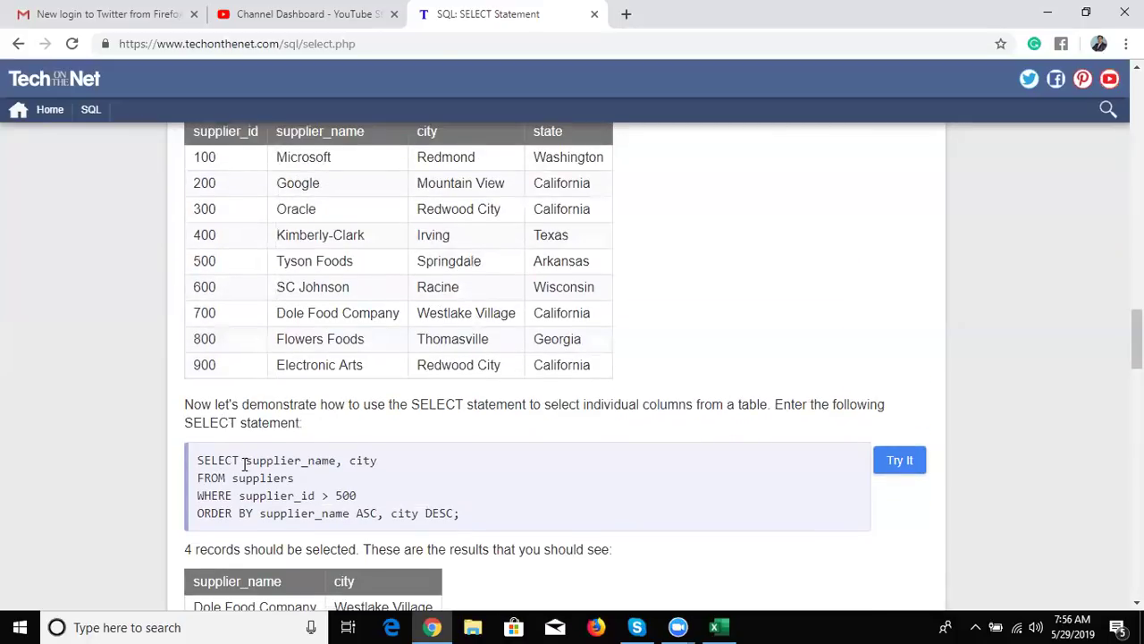
{"action": "left_click_drag", "start_coordinate": [252, 460], "coordinate": [372, 458]}
{"action": "mouse_move", "coordinate": [294, 478]}
{"action": "left_mouse_down"}
{"action": "mouse_move", "coordinate": [246, 483]}
{"action": "mouse_move", "coordinate": [362, 491]}
{"action": "left_mouse_up"}
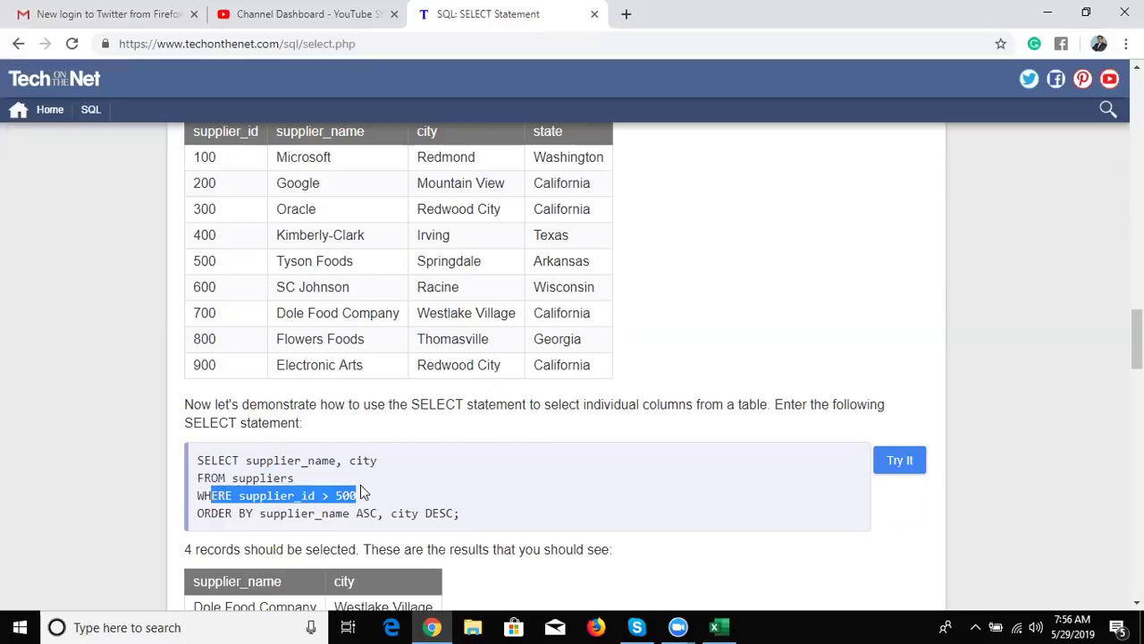
{"action": "left_click", "coordinate": [306, 506]}
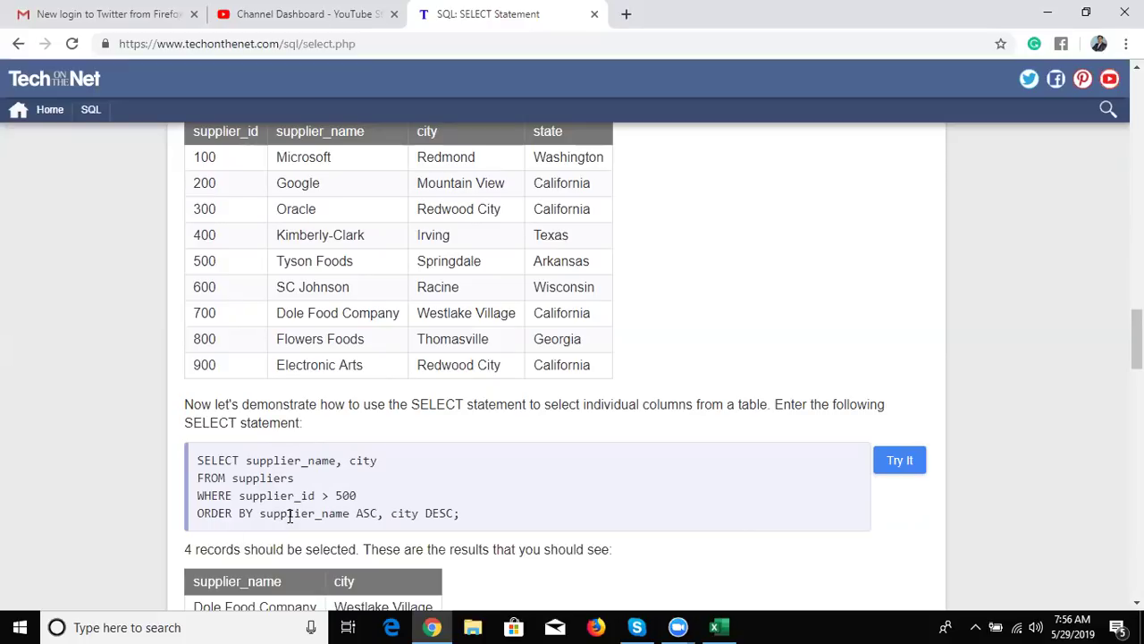
{"action": "left_click_drag", "start_coordinate": [280, 514], "coordinate": [349, 512]}
{"action": "left_click", "coordinate": [354, 513]}
{"action": "double_click", "coordinate": [402, 512]}
{"action": "left_click_drag", "start_coordinate": [432, 512], "coordinate": [437, 513]}
Scroll to the four-record result table, select the page address, then minimize Chrome to the desktop
{"action": "scroll", "coordinate": [435, 510], "scroll_direction": "down", "scroll_amount": 1}
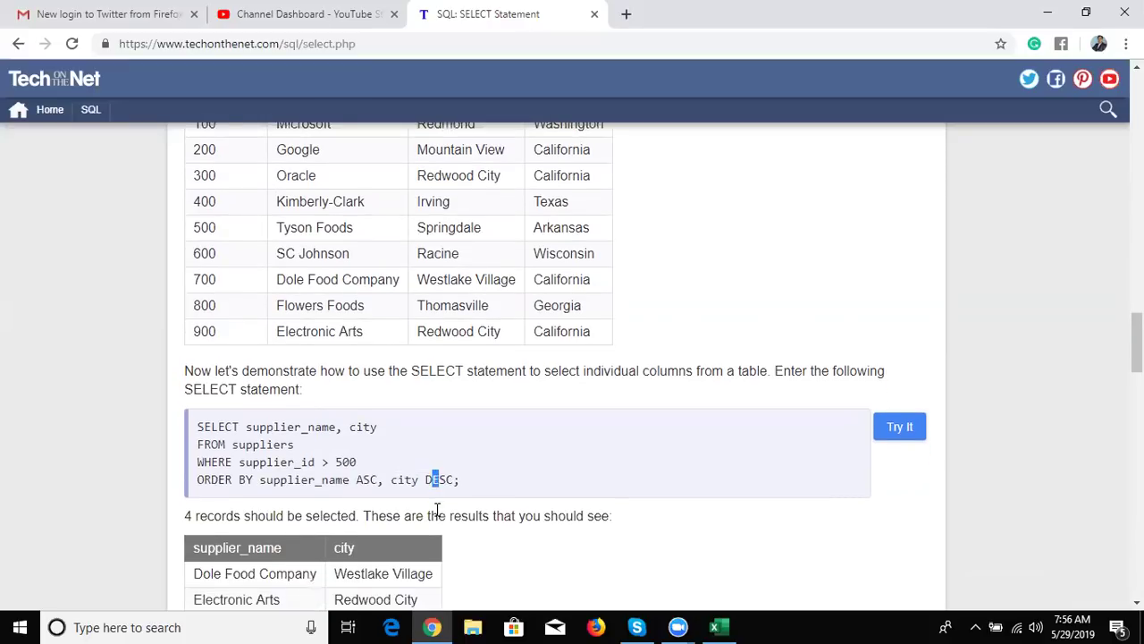
{"action": "scroll", "coordinate": [435, 509], "scroll_direction": "down", "scroll_amount": 2}
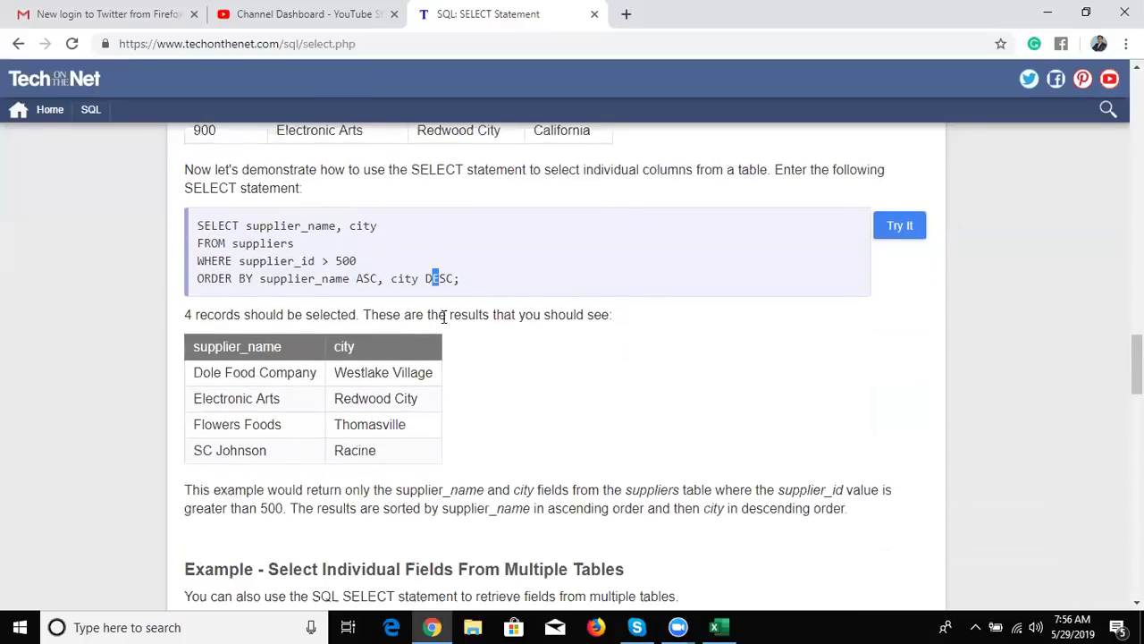
{"action": "left_click", "coordinate": [395, 46]}
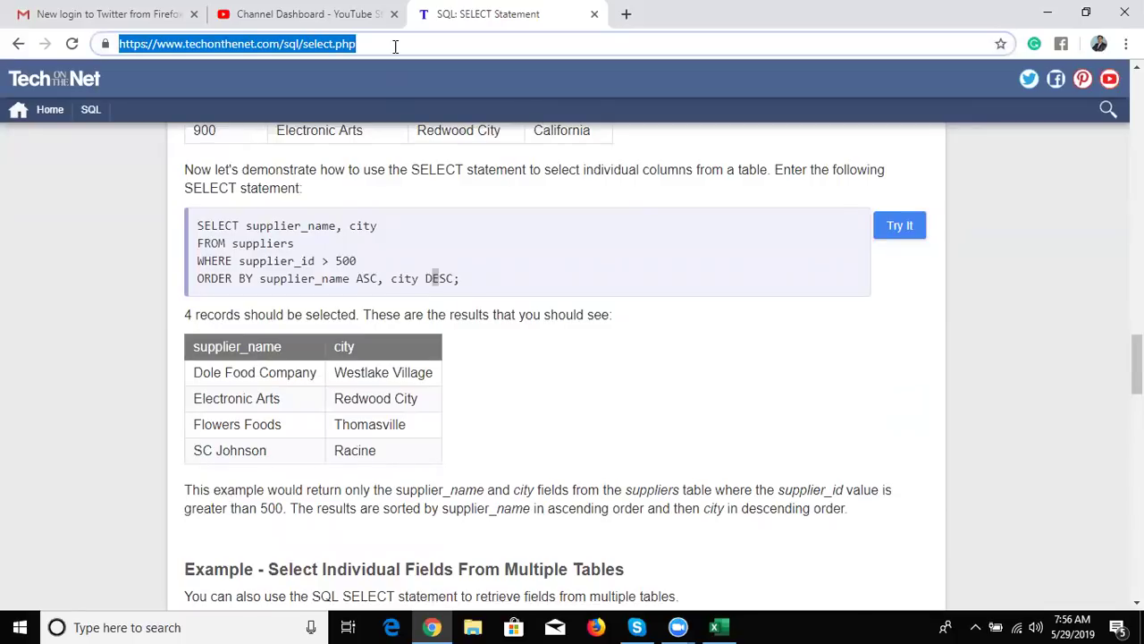
{"action": "key", "text": "super+d"}
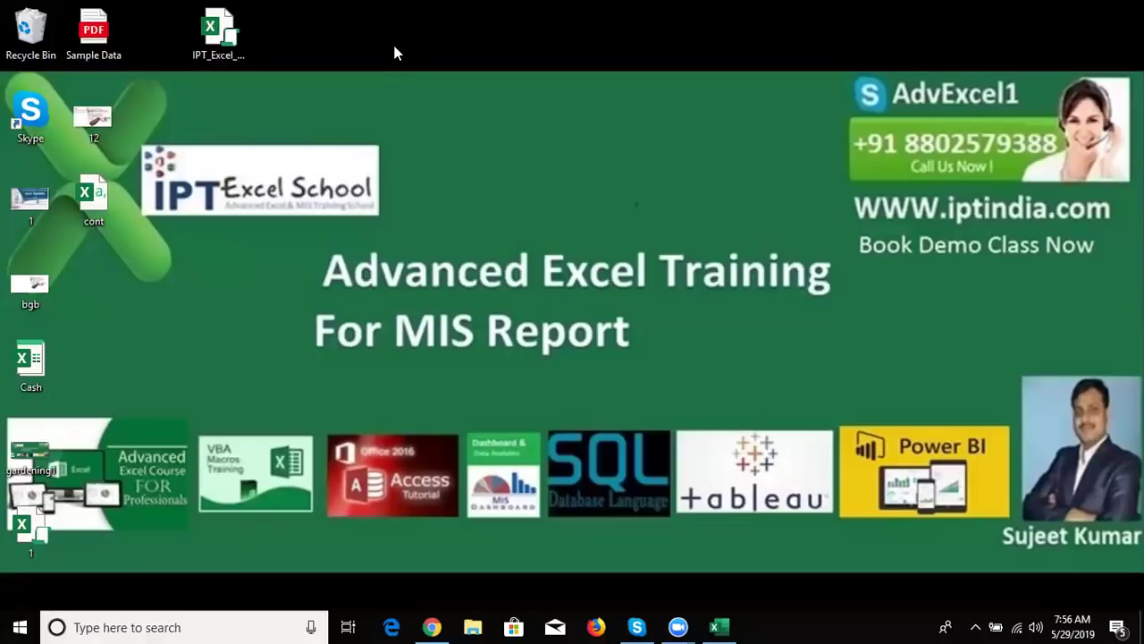